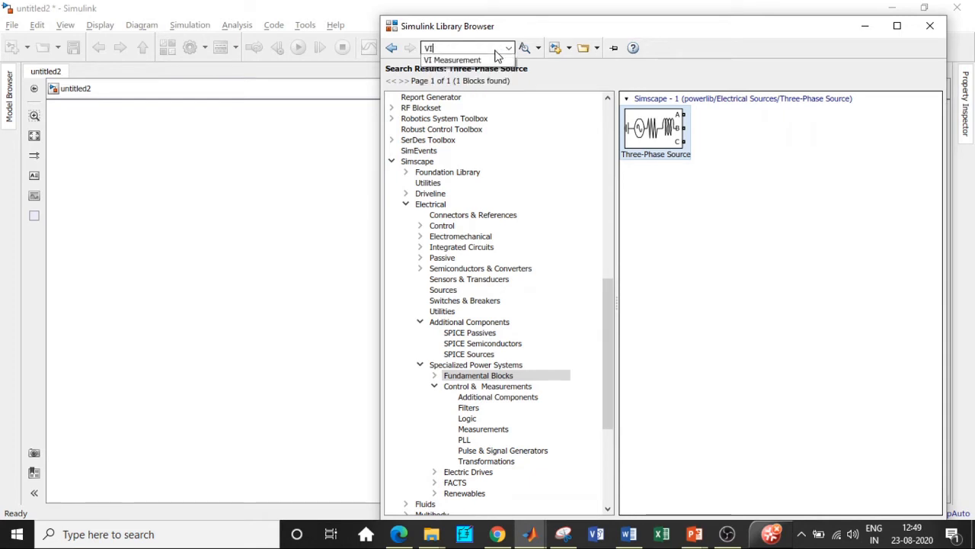
Search the block library for VI Measurement and add the Three-Phase V-I Measurement block to the untitled2 model
click(457, 60)
triple_click(470, 48)
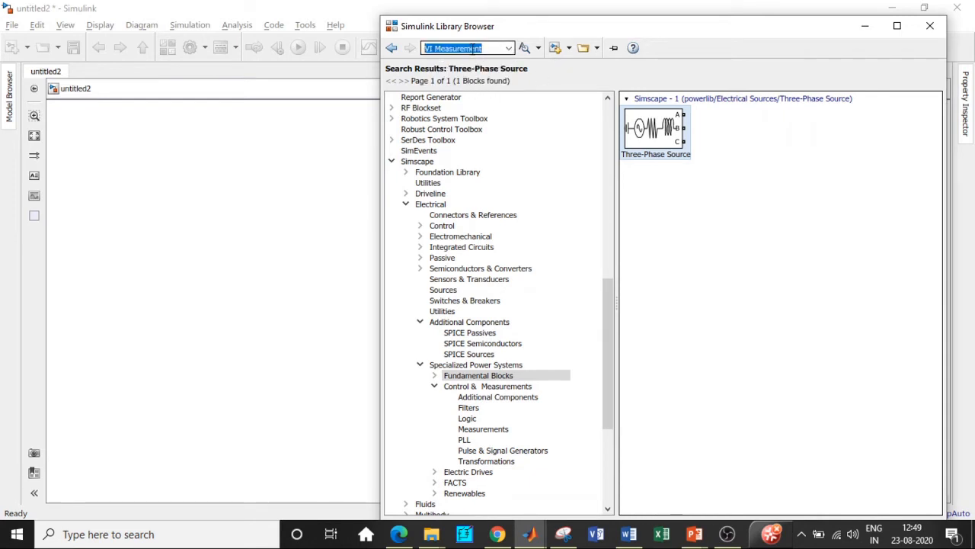
key(Return)
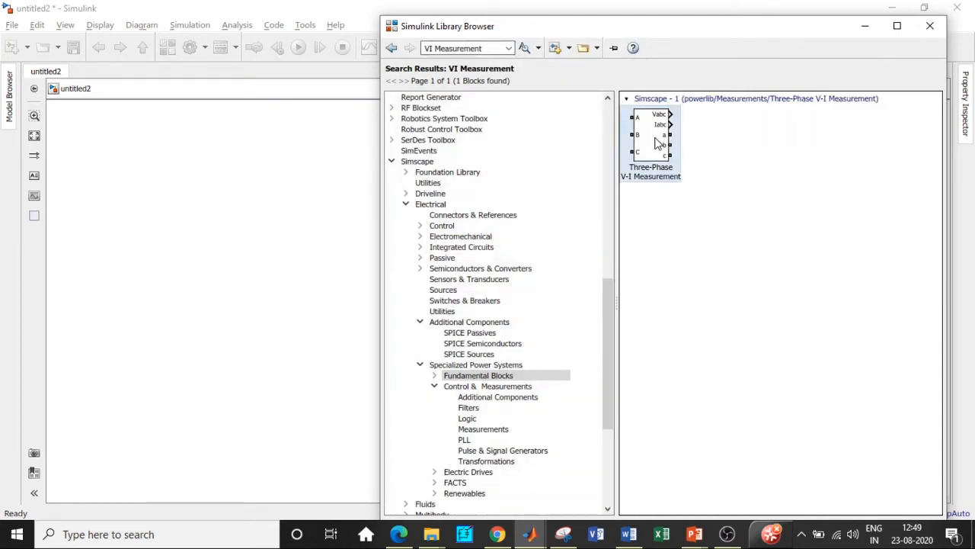
right_click(663, 143)
Search the block library for PLL and add the PLL (3ph) block to the untitled2 model
triple_click(491, 48)
key(BackSpace)
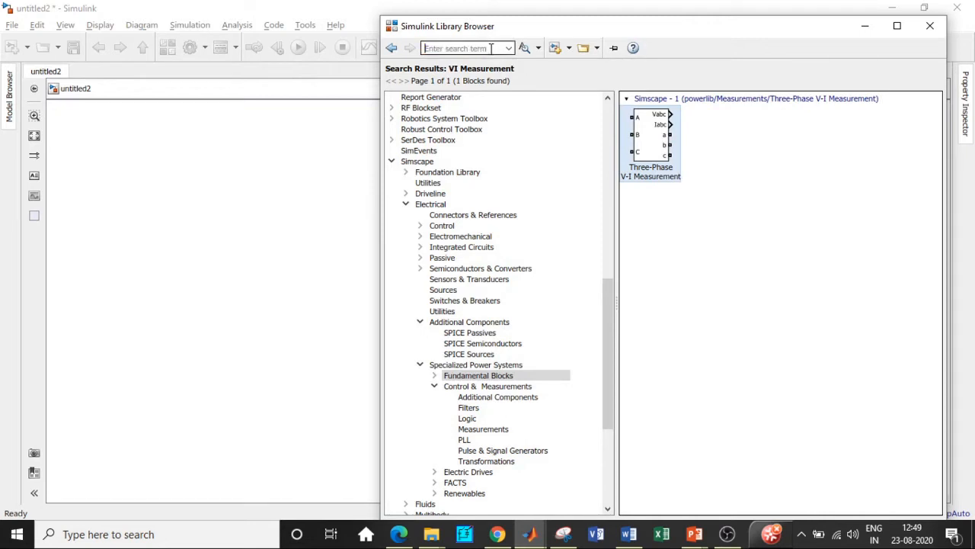
text(Pl)
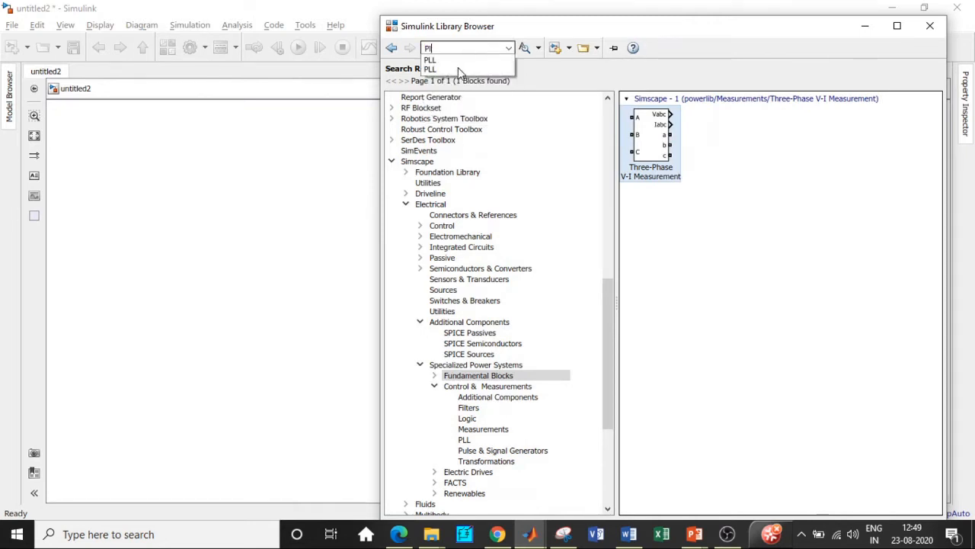
click(458, 68)
key(Return)
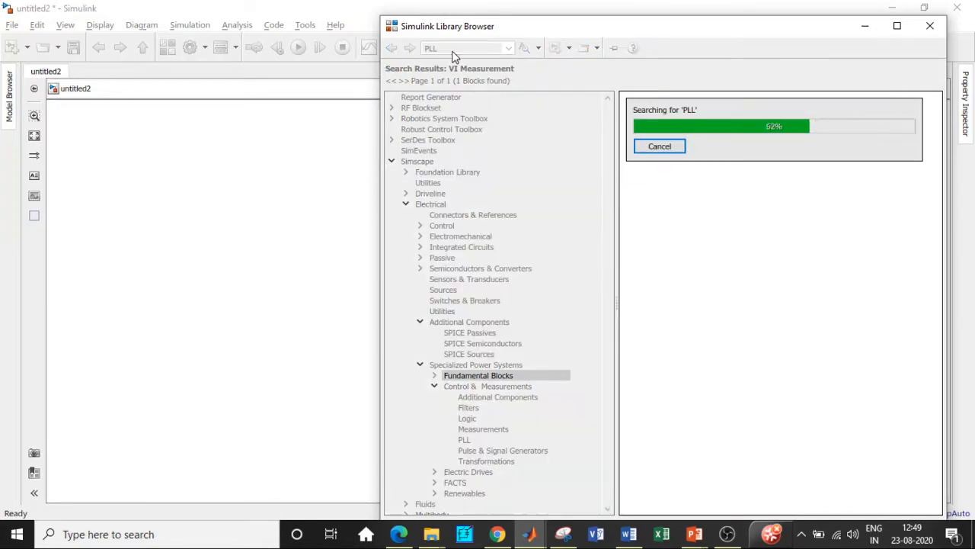
scroll(745, 244, down, 5)
scroll(743, 259, down, 15)
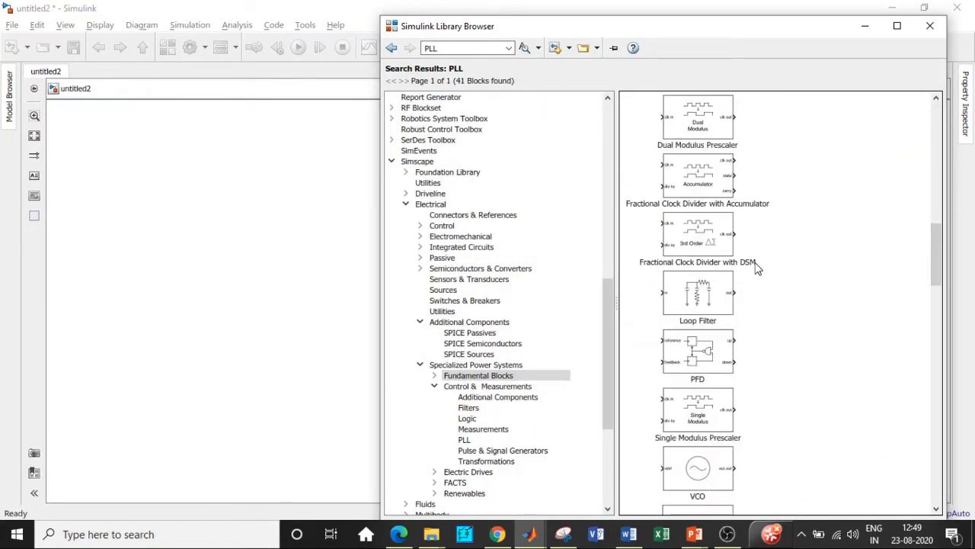
scroll(765, 290, down, 5)
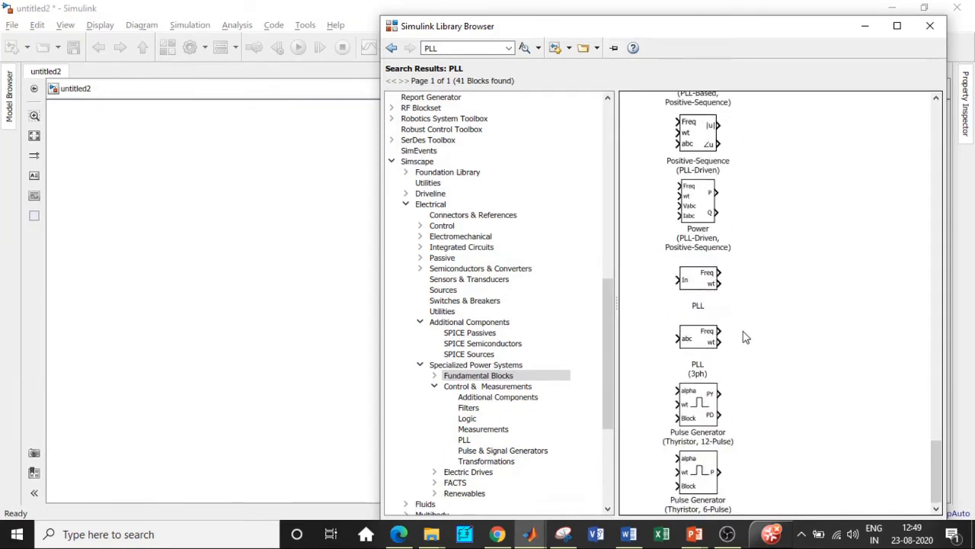
right_click(700, 339)
click(694, 326)
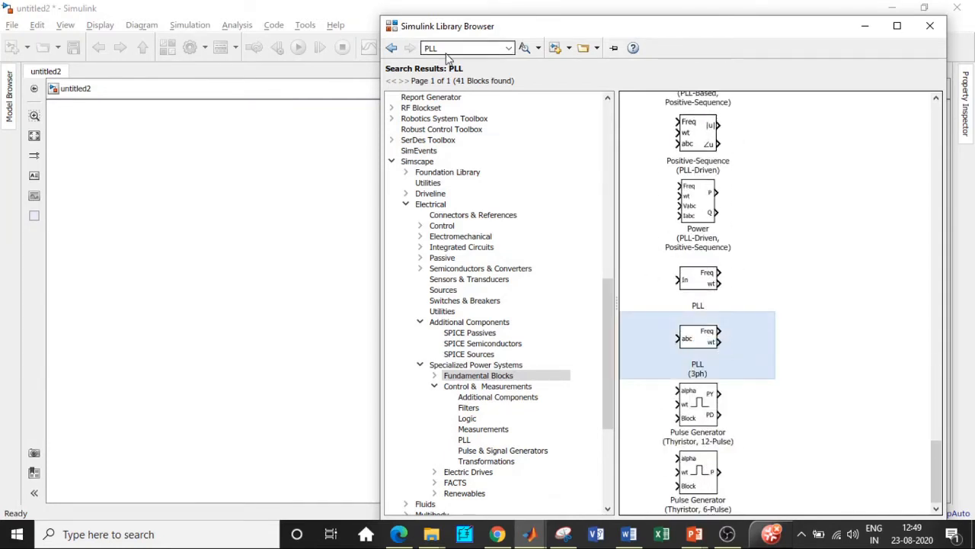
Search the block library for Transformer and add the Zigzag Phase-Shifting Transformer block to the untitled2 model
key(BackSpace)
text(tr)
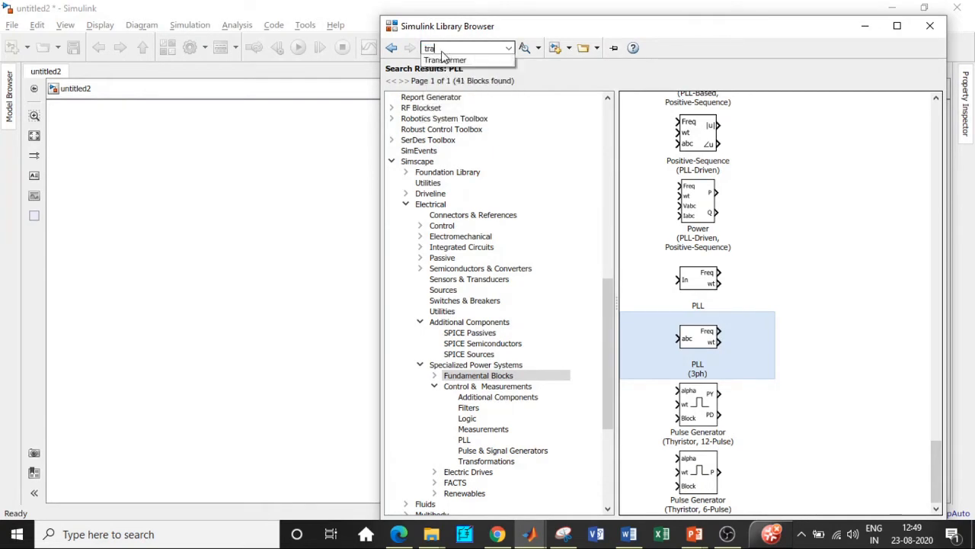
text(a)
click(440, 61)
key(Return)
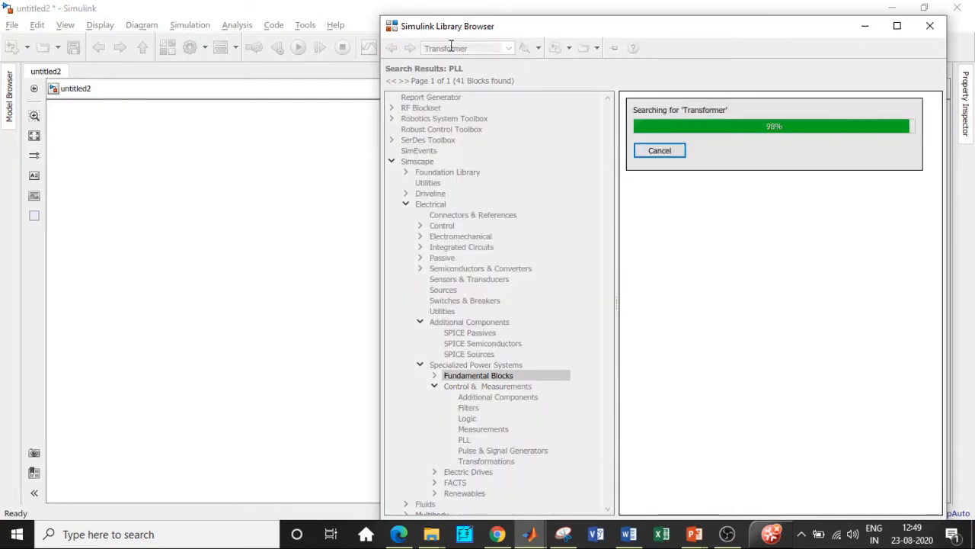
scroll(767, 276, down, 10)
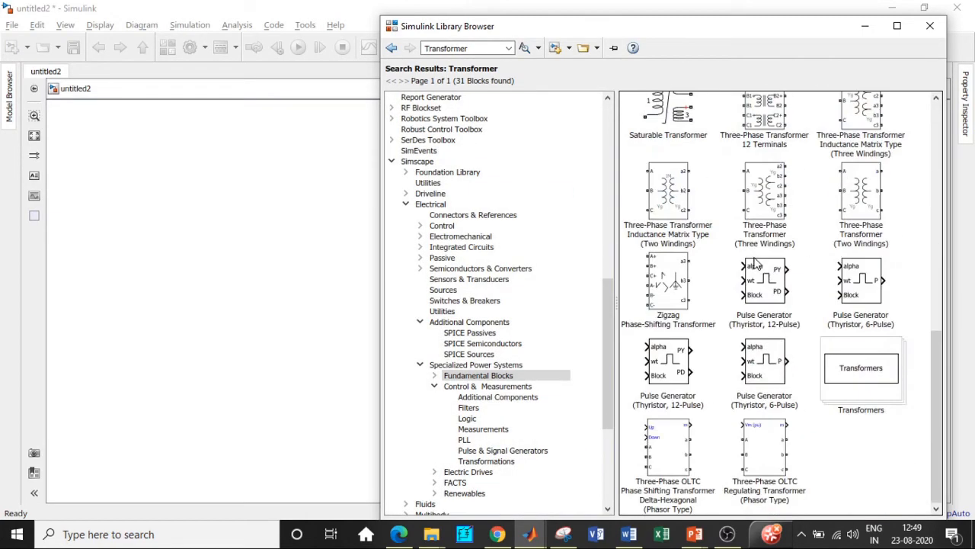
click(661, 283)
right_click(661, 283)
click(670, 294)
Search the block library for Pulse and add the Pulse Generator (Thyristor, 6-Pulse) block to the untitled2 model
double_click(457, 48)
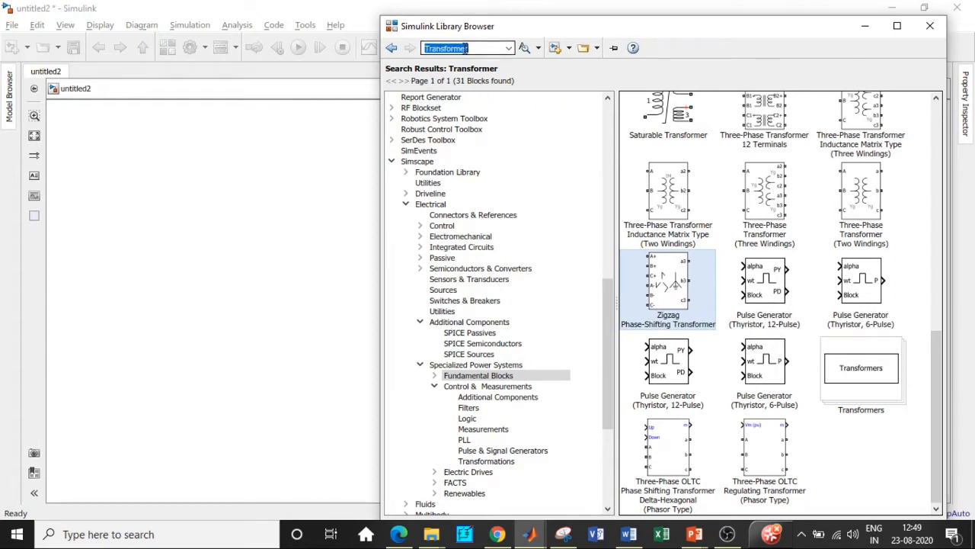
text(Pul)
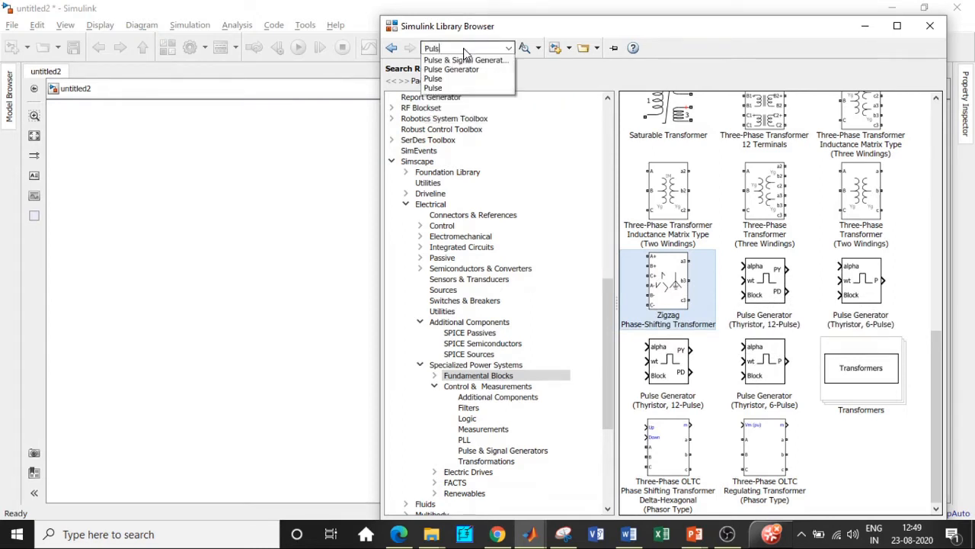
text(se)
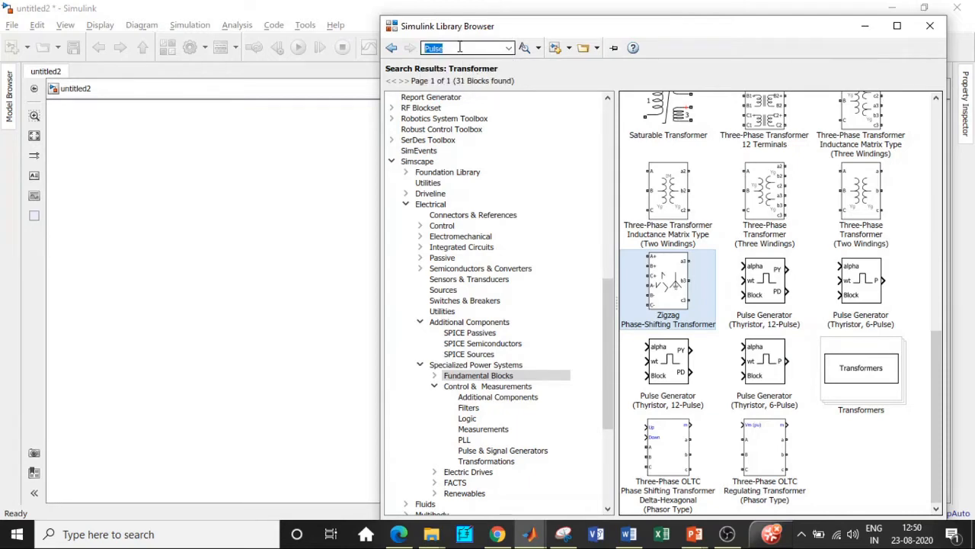
key(Return)
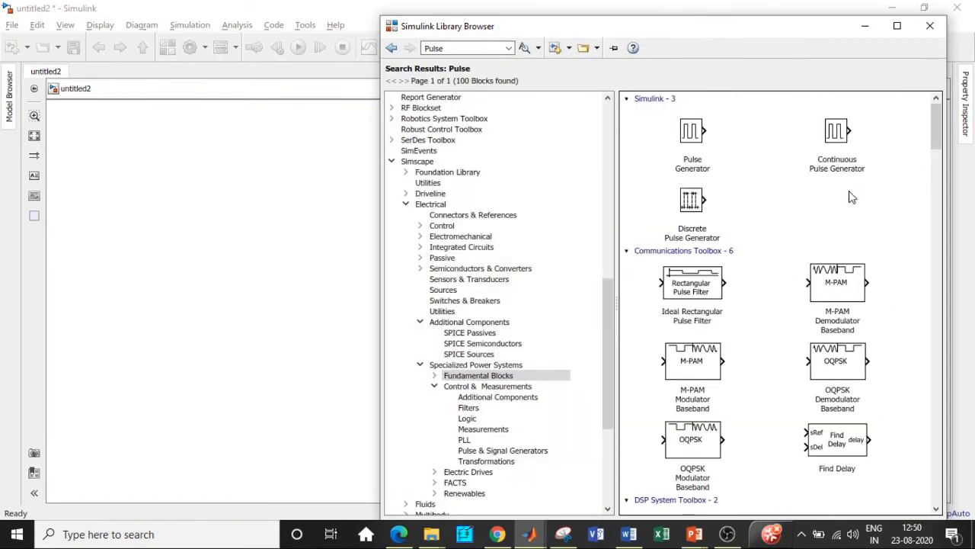
scroll(851, 198, down, 15)
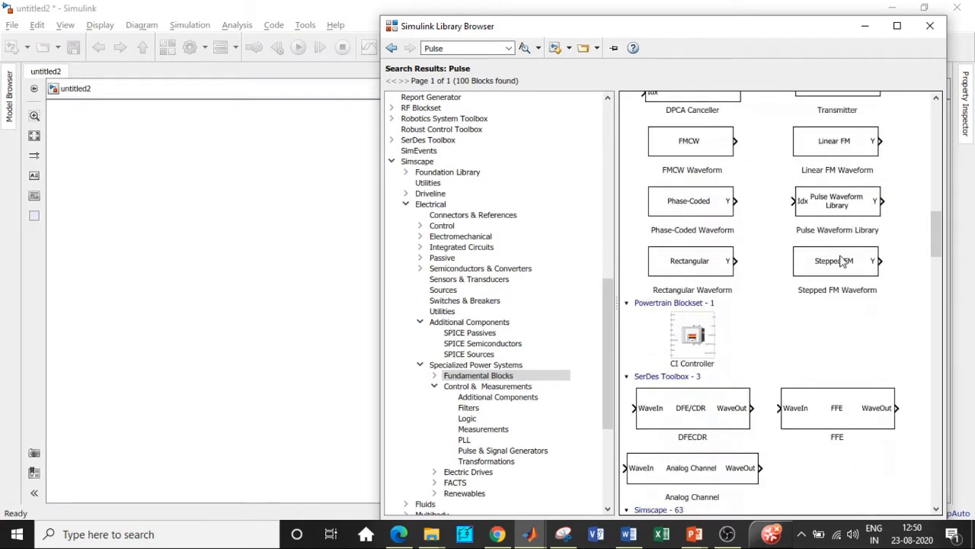
scroll(842, 261, down, 15)
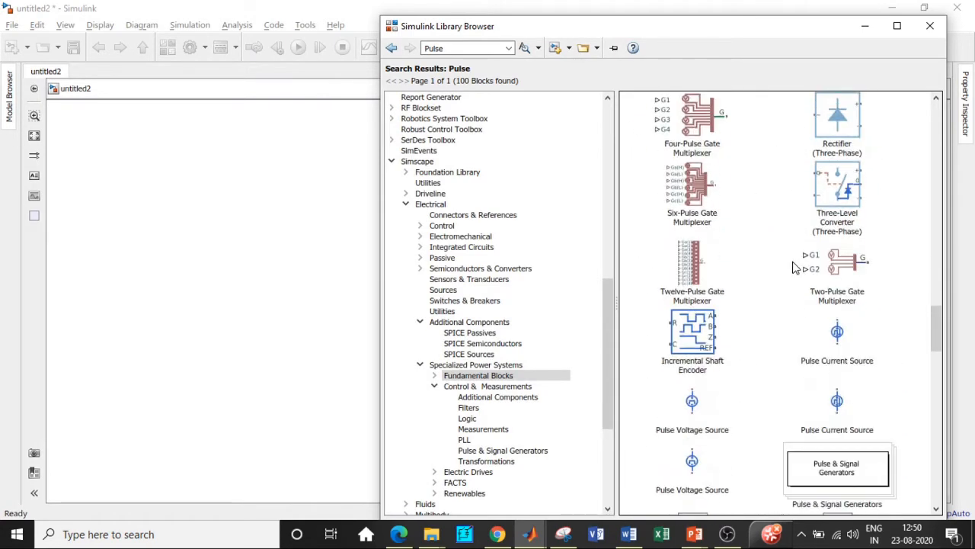
scroll(792, 266, down, 6)
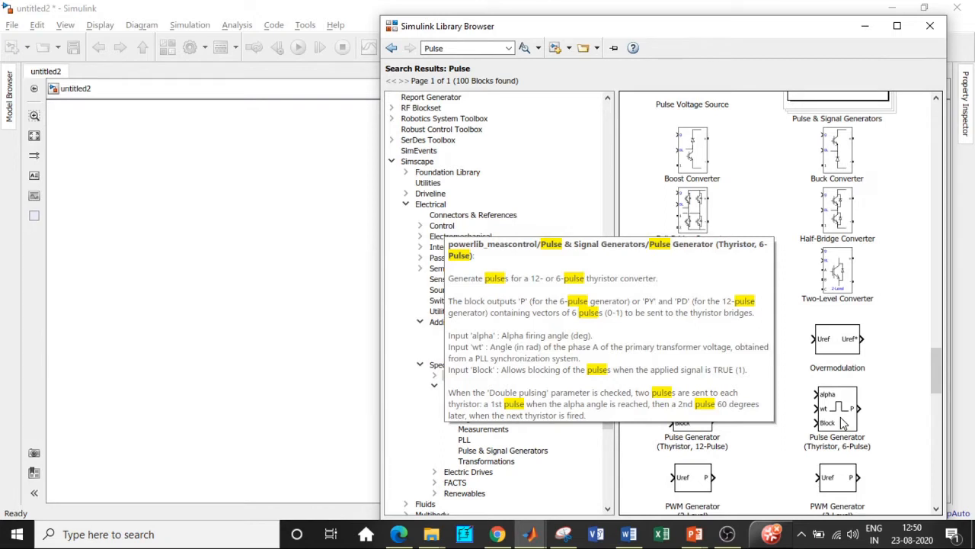
right_click(828, 437)
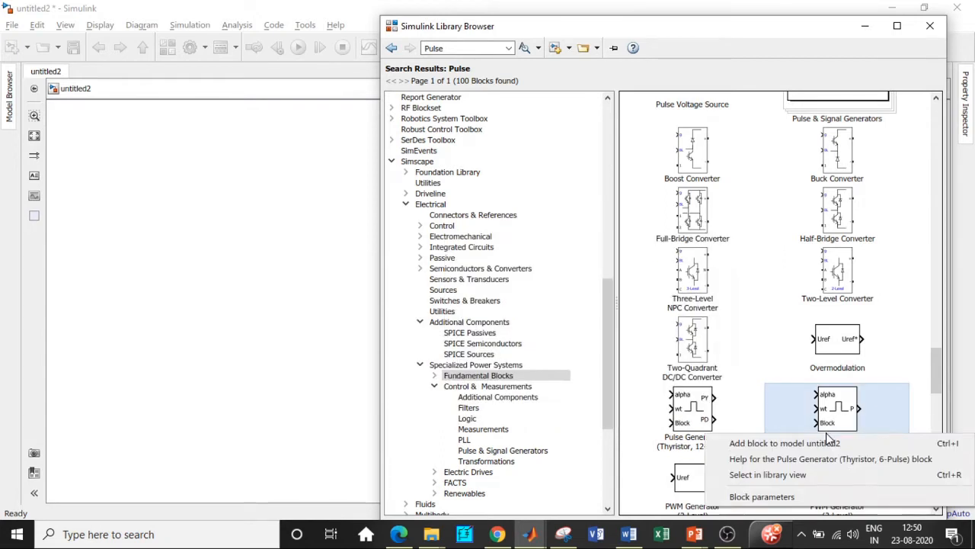
click(785, 442)
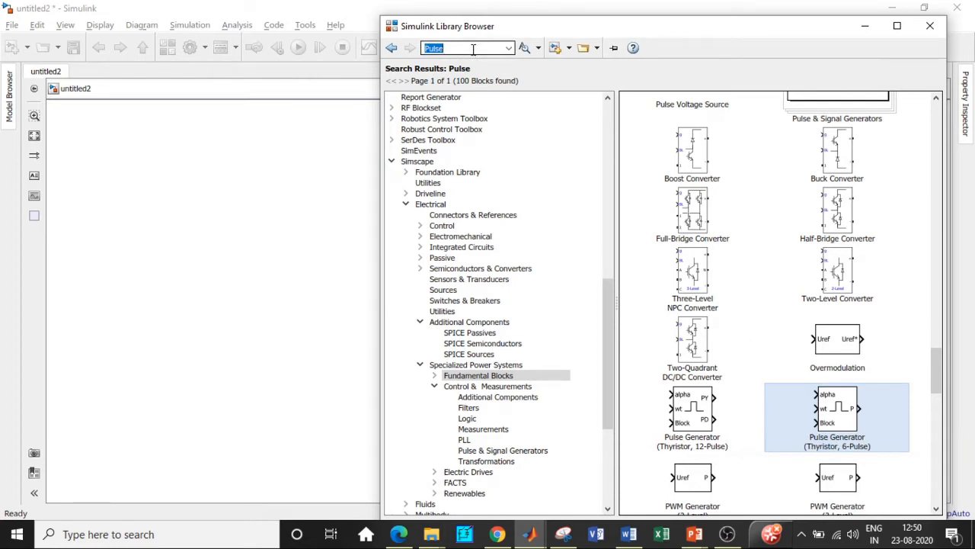
Search the block library for Thyristor and add another Pulse Generator (Thyristor, 6-Pulse) block to the model
text(Thy)
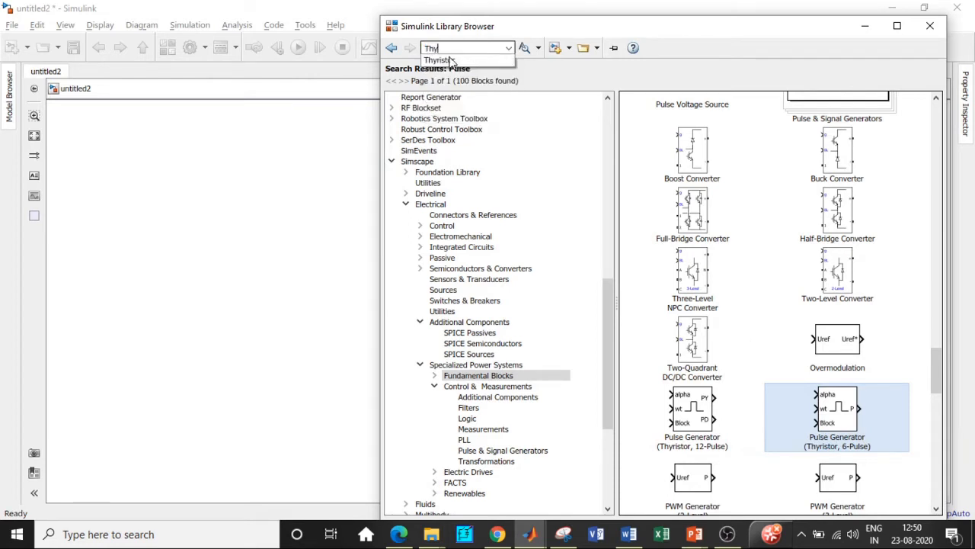
click(452, 61)
key(Return)
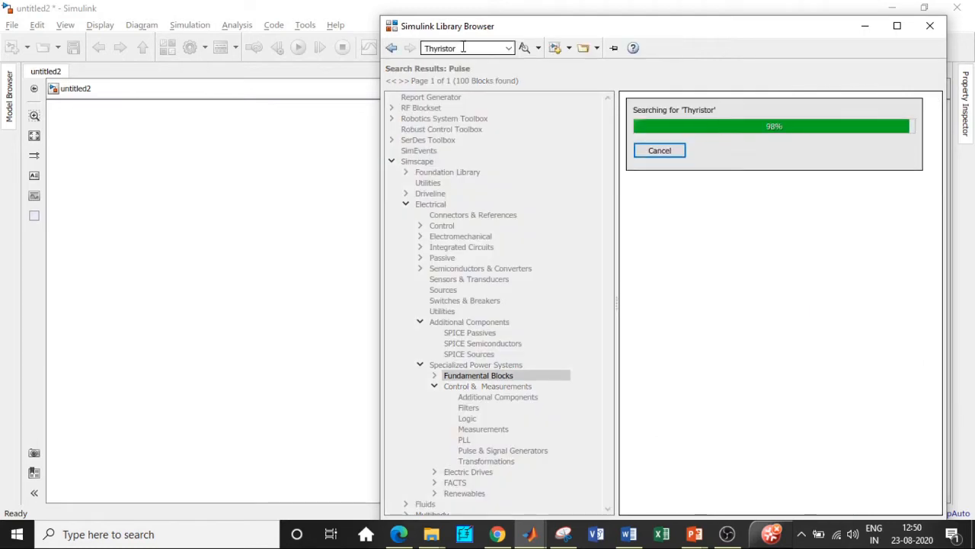
scroll(761, 313, down, 5)
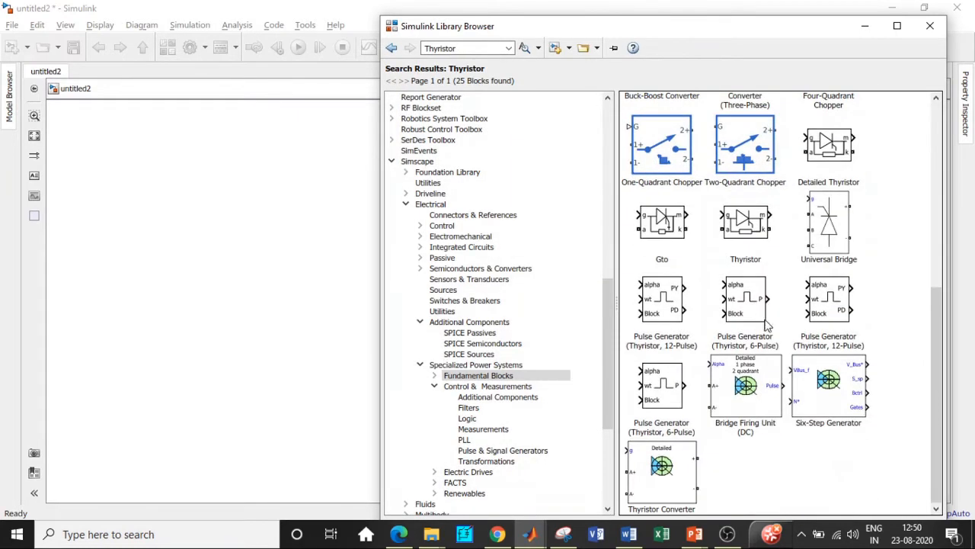
right_click(748, 294)
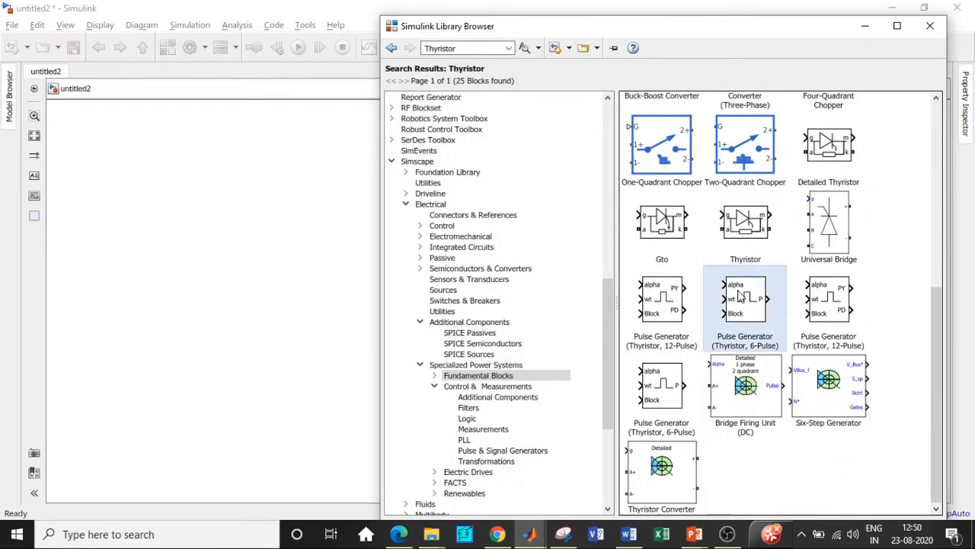
click(742, 300)
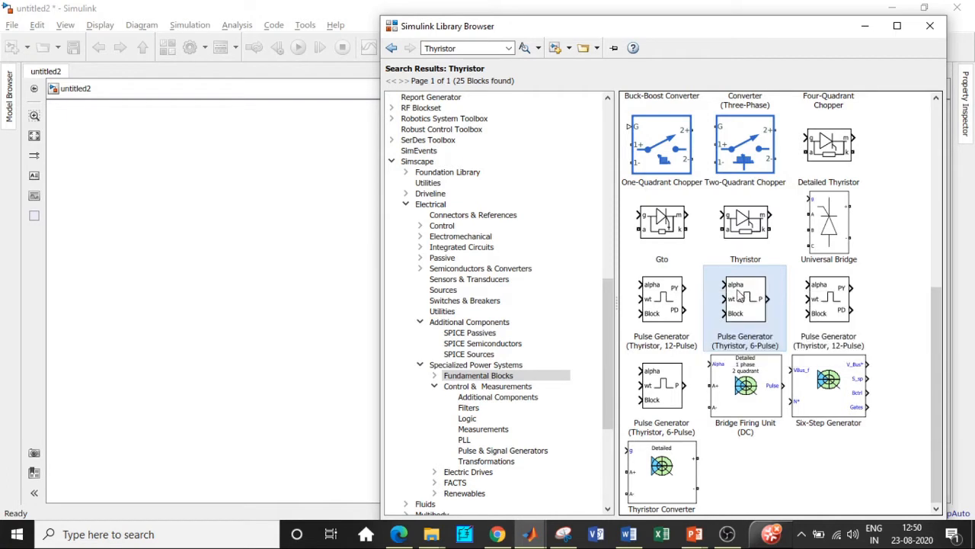
Clear the search term and add the Universal Bridge block from the Thyristor results to the untitled2 model
double_click(457, 48)
key(BackSpace)
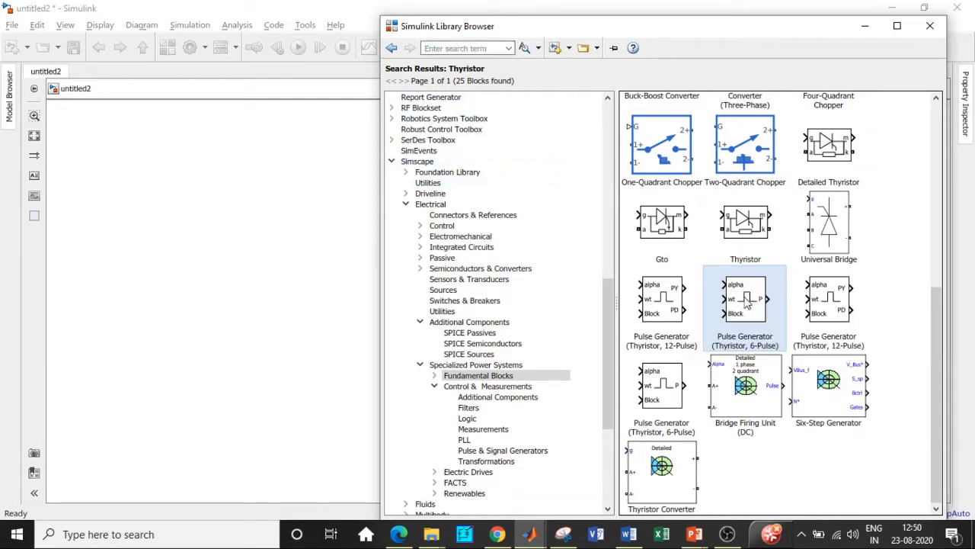
mouse_move(749, 302)
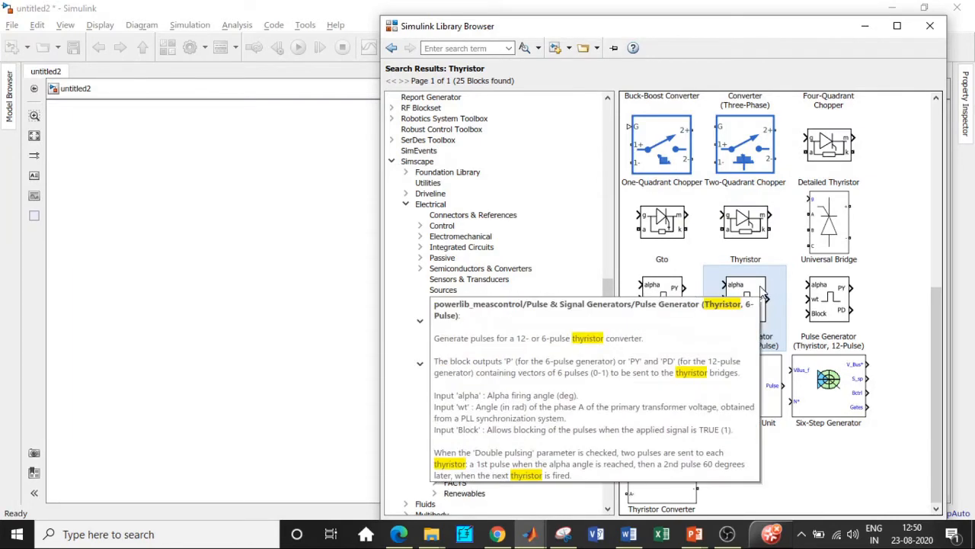
click(819, 230)
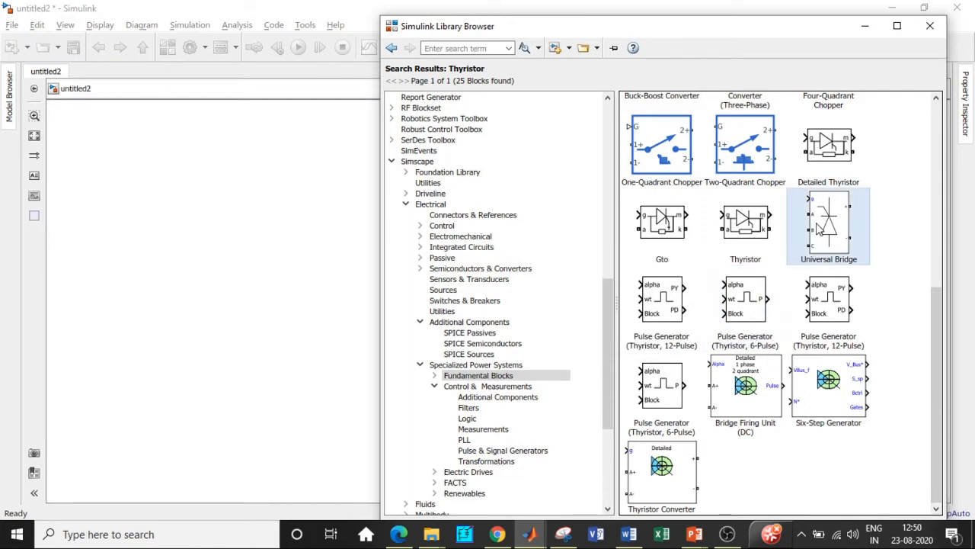
right_click(821, 232)
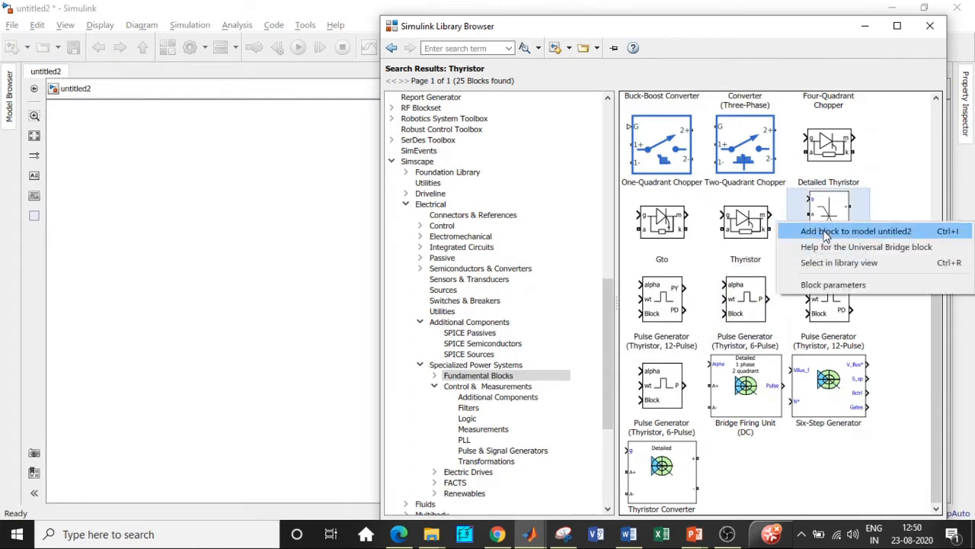
click(824, 231)
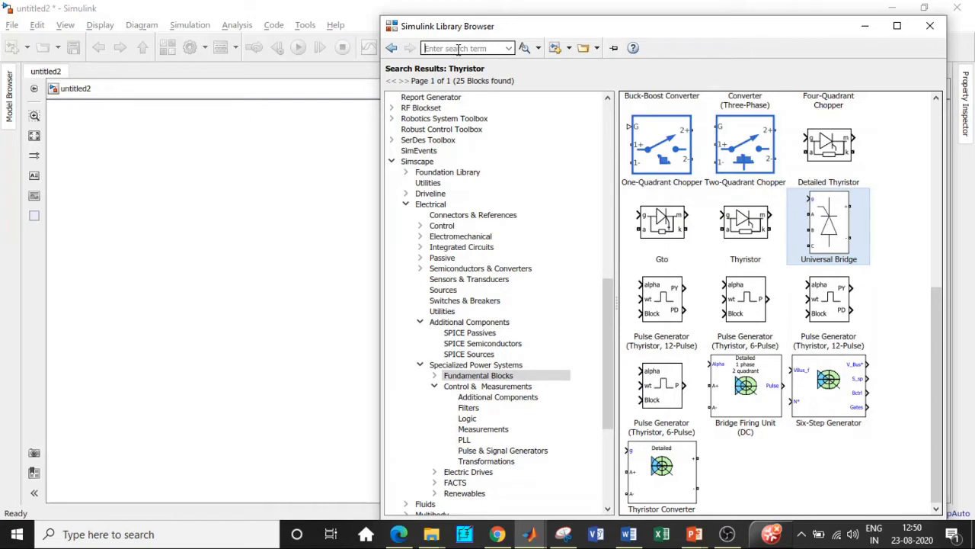
Search the block library for Series RLC, add the Series RLC Branch block to the model, and clear the search term
text(Ser)
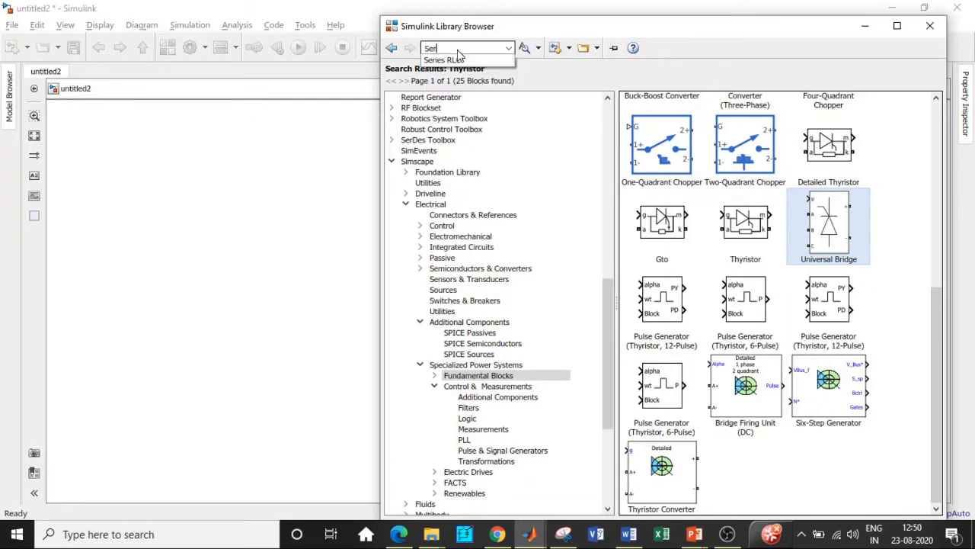
click(450, 60)
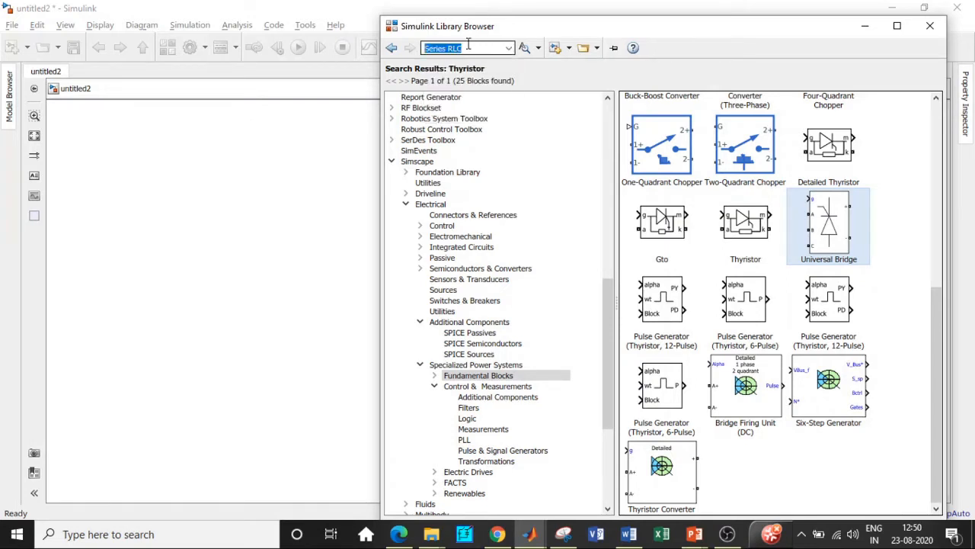
key(Return)
click(666, 212)
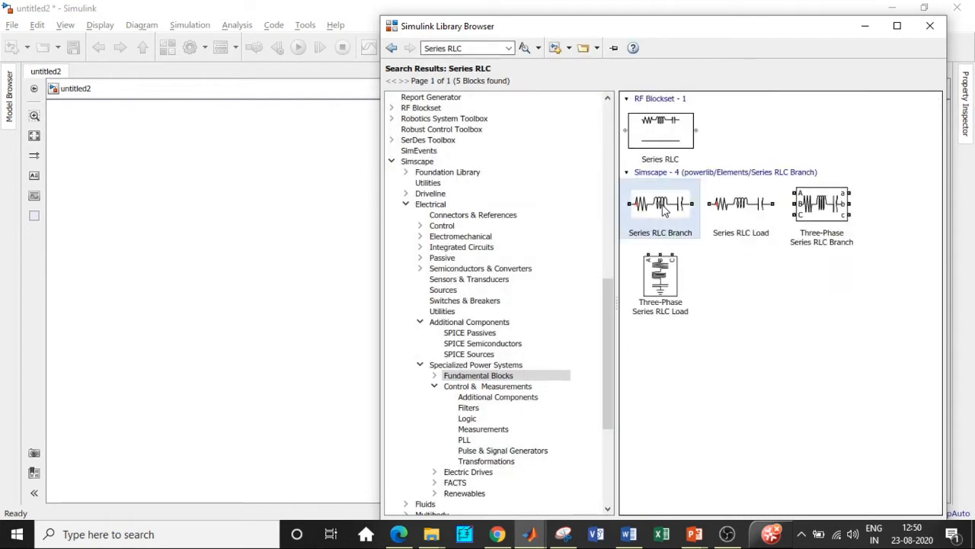
right_click(669, 215)
click(670, 217)
click(467, 48)
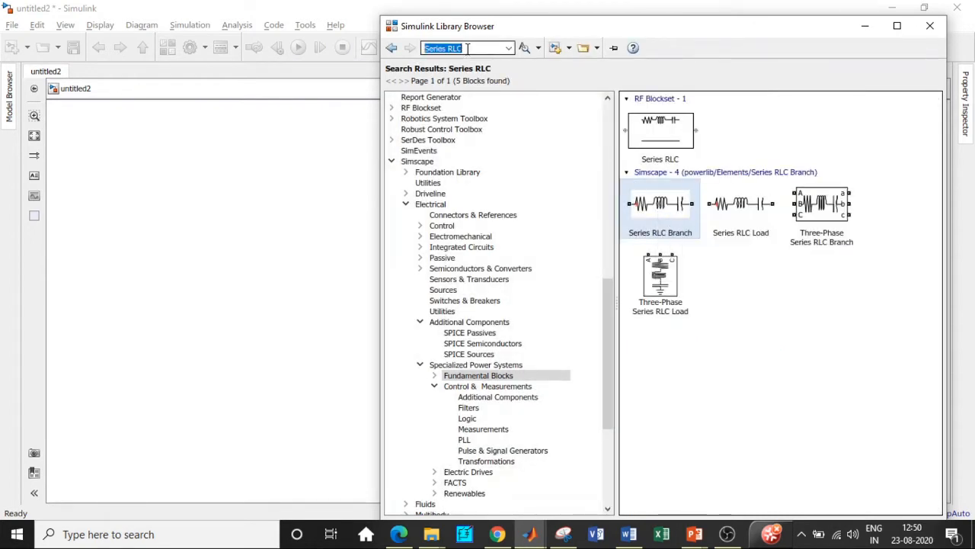
key(BackSpace)
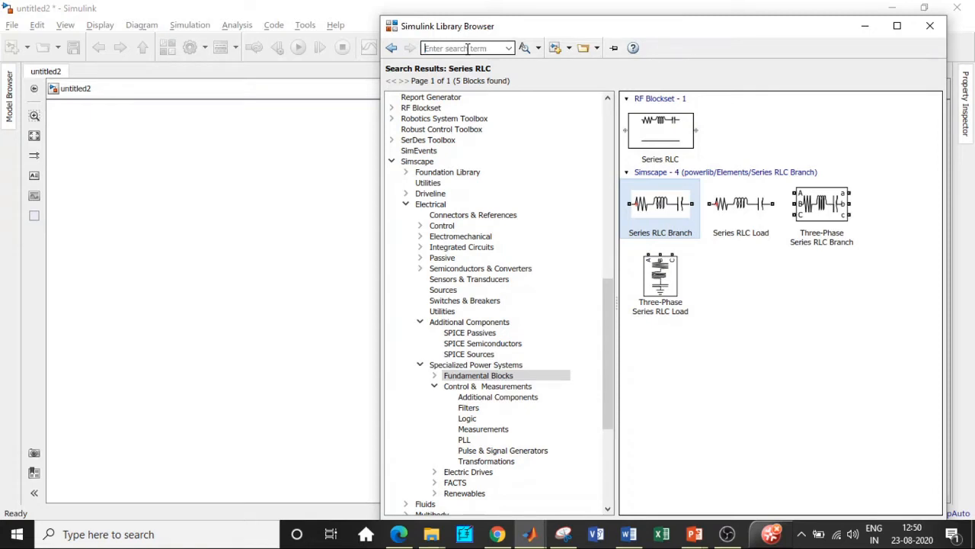
Search the block library for voltage measurement and add the Voltage Measurement block to the untitled2 model
text(V)
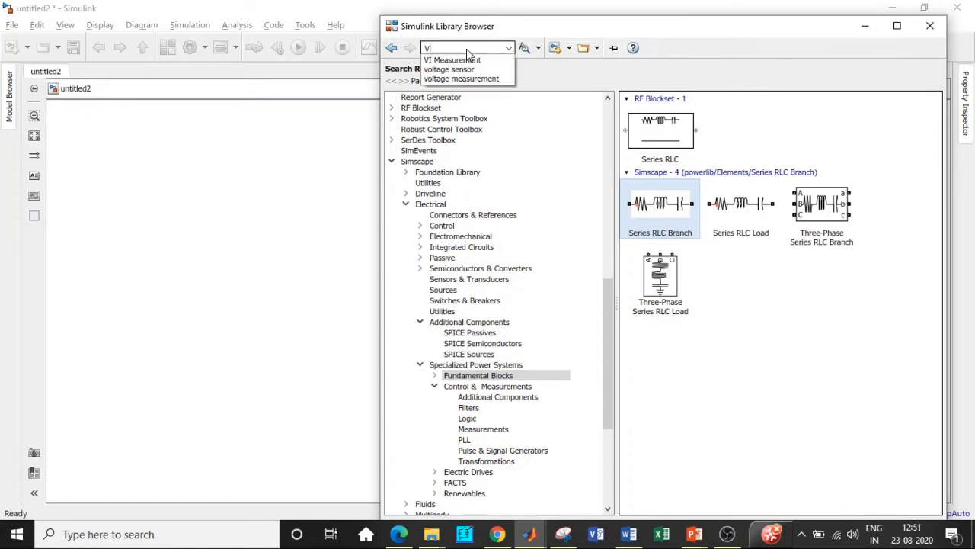
click(461, 78)
key(Return)
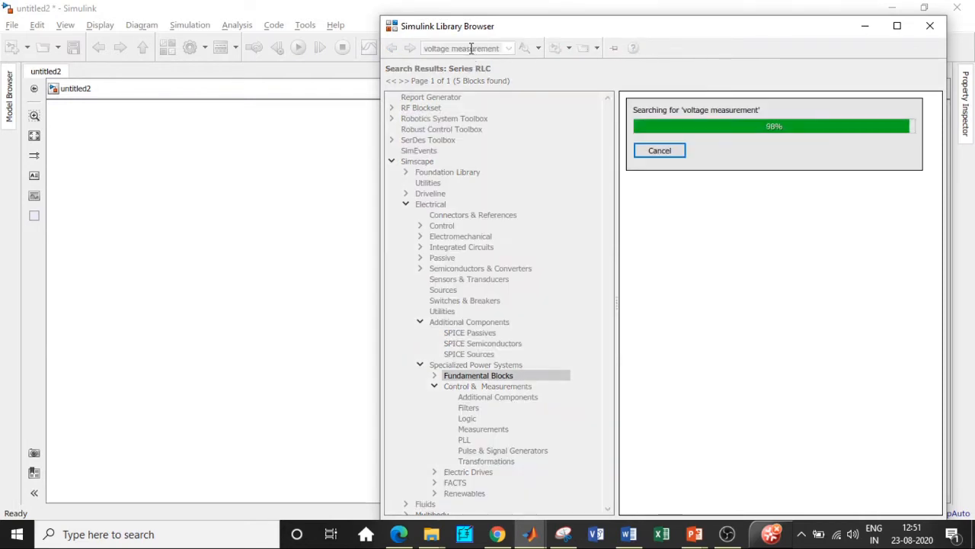
click(660, 122)
right_click(661, 126)
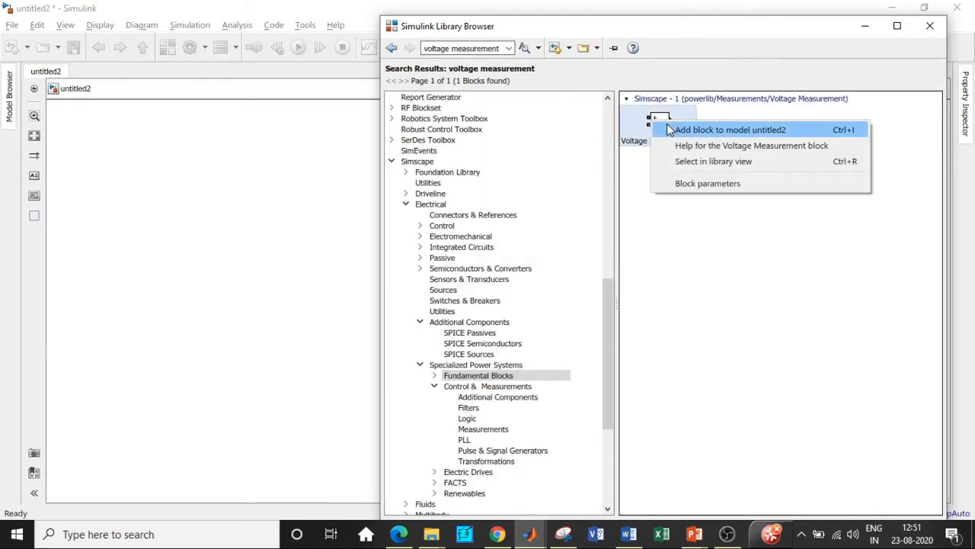
click(667, 128)
Search the block library for Mean and add the RMS block from the Simscape results to the untitled2 model
click(464, 47)
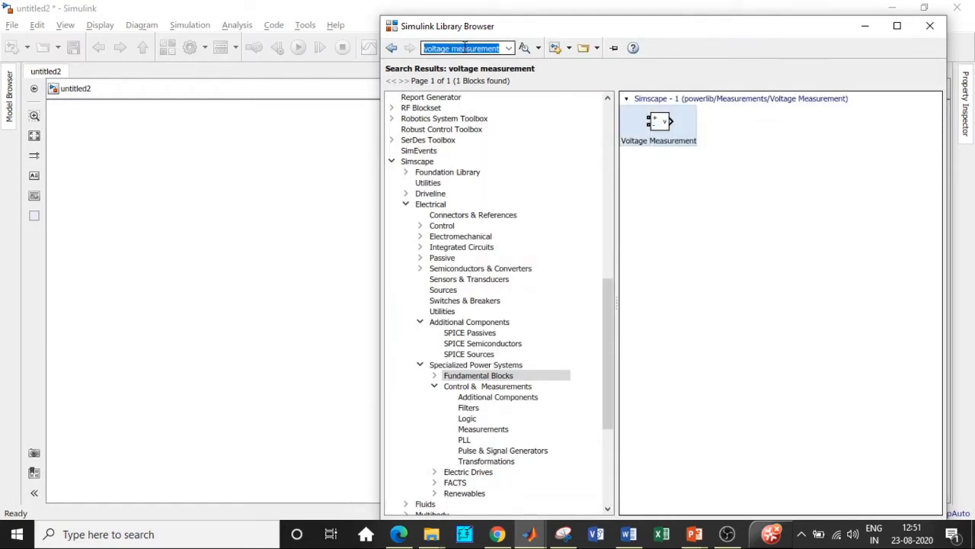
text(RM)
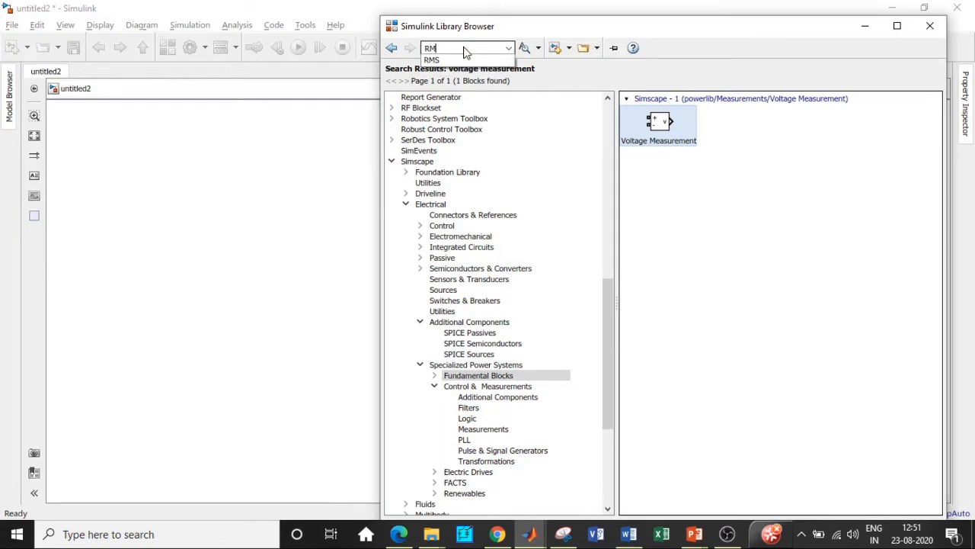
key(BackSpace)
key(BackSpace)
text(mean)
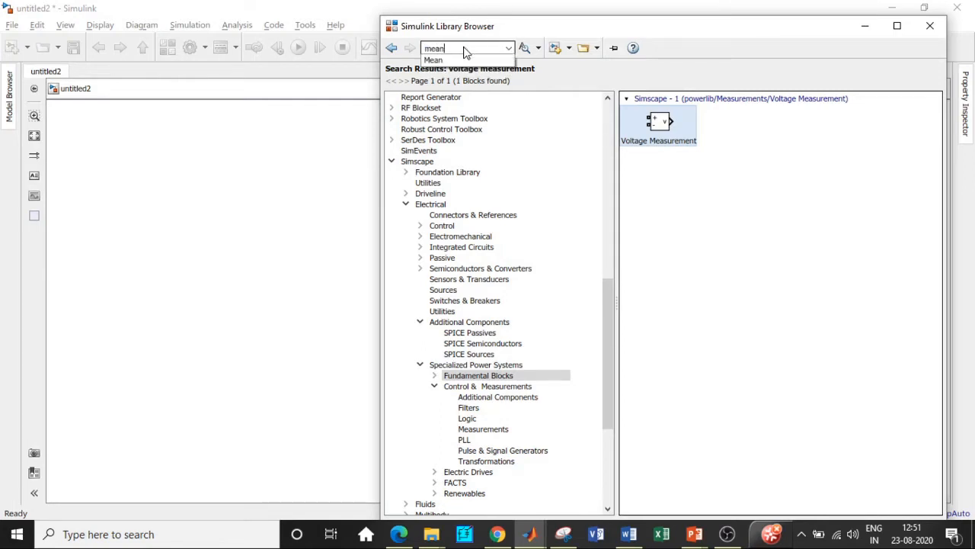
key(Return)
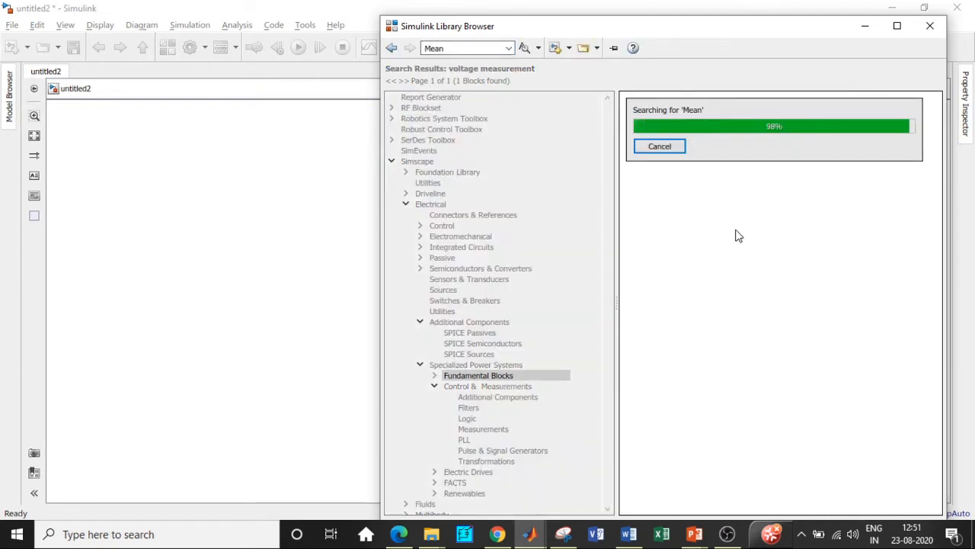
scroll(743, 243, down, 5)
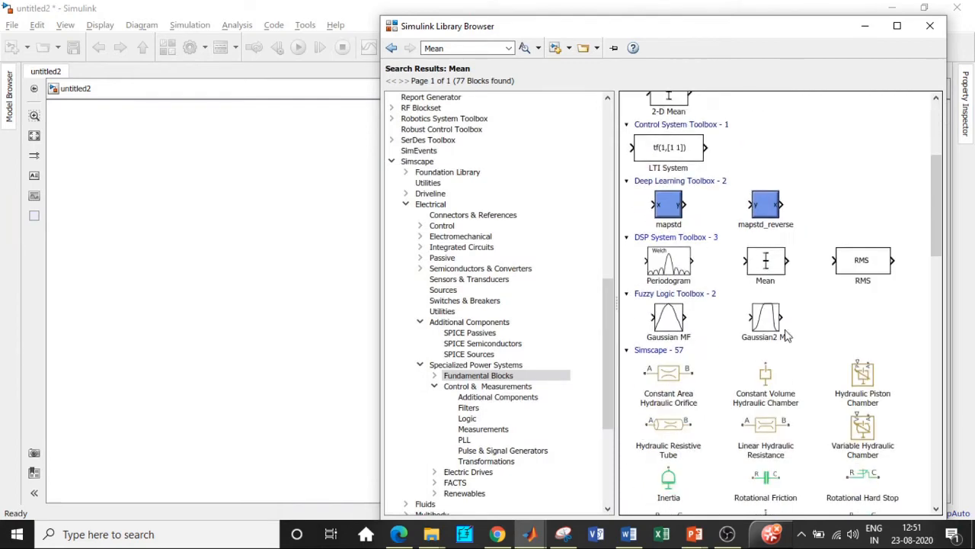
scroll(836, 326, down, 14)
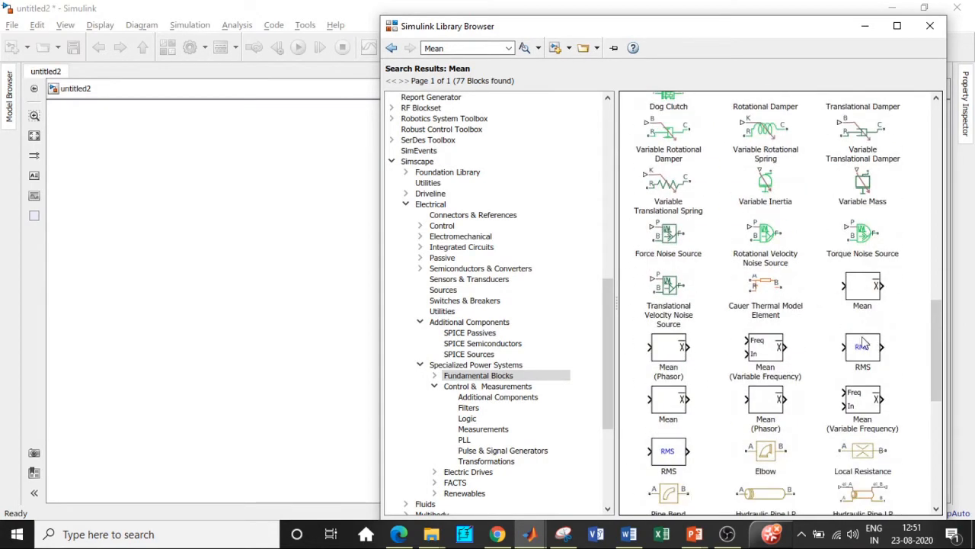
right_click(863, 347)
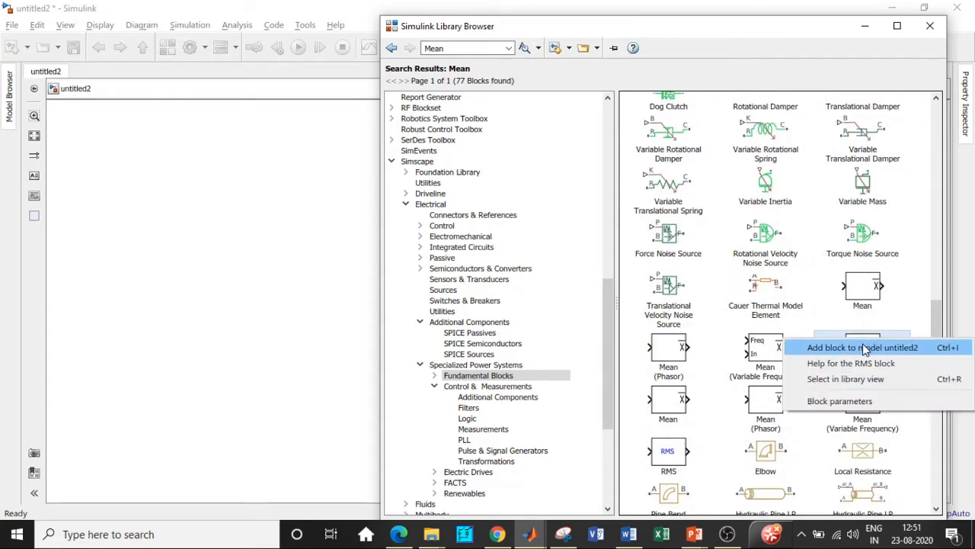
click(869, 344)
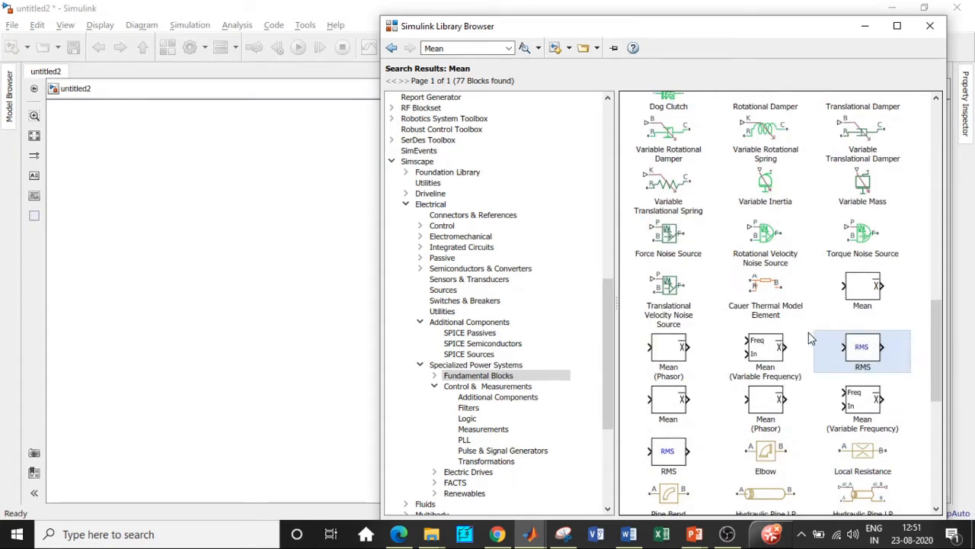
scroll(838, 342, up, 10)
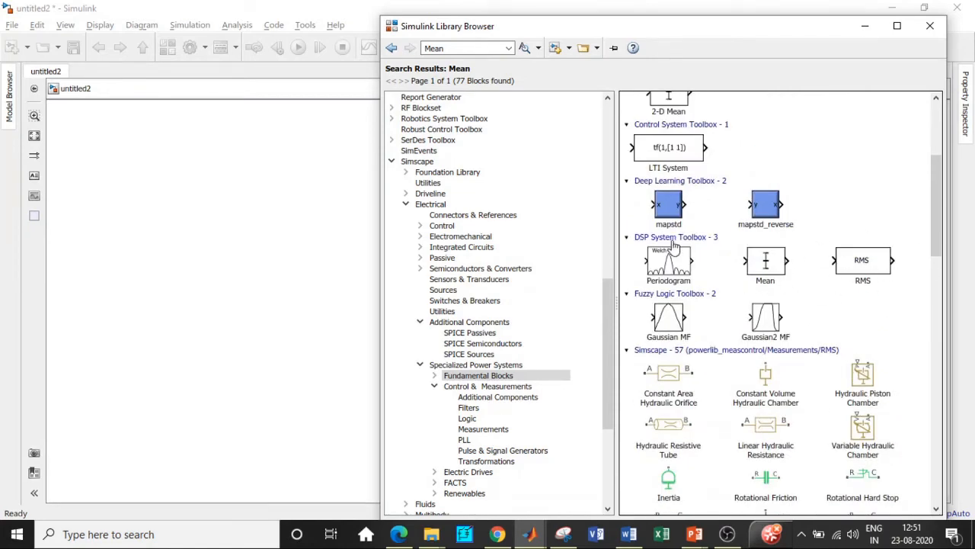
scroll(891, 365, down, 10)
scroll(887, 400, down, 3)
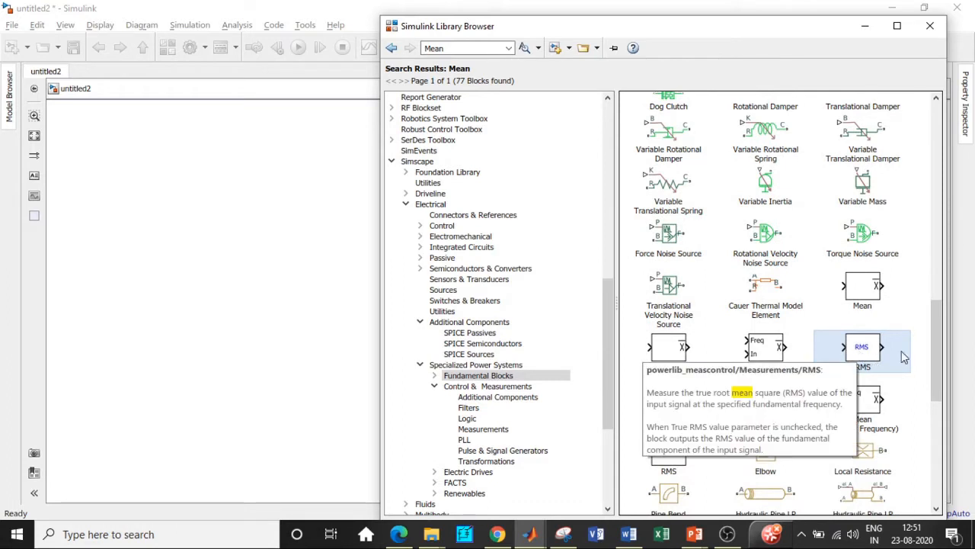
Search the block library for Display and add the Simulink Sinks Display block to the untitled2 model
double_click(456, 48)
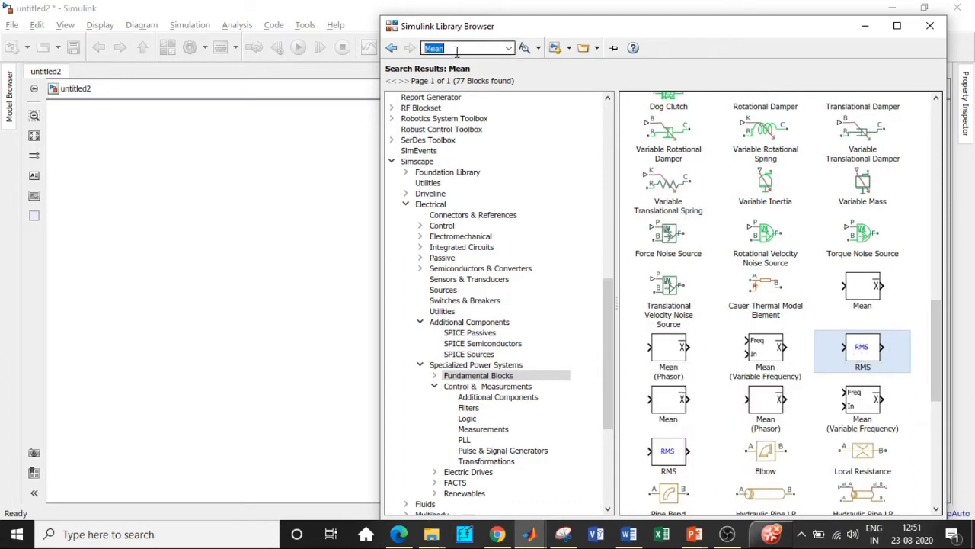
text(Dis)
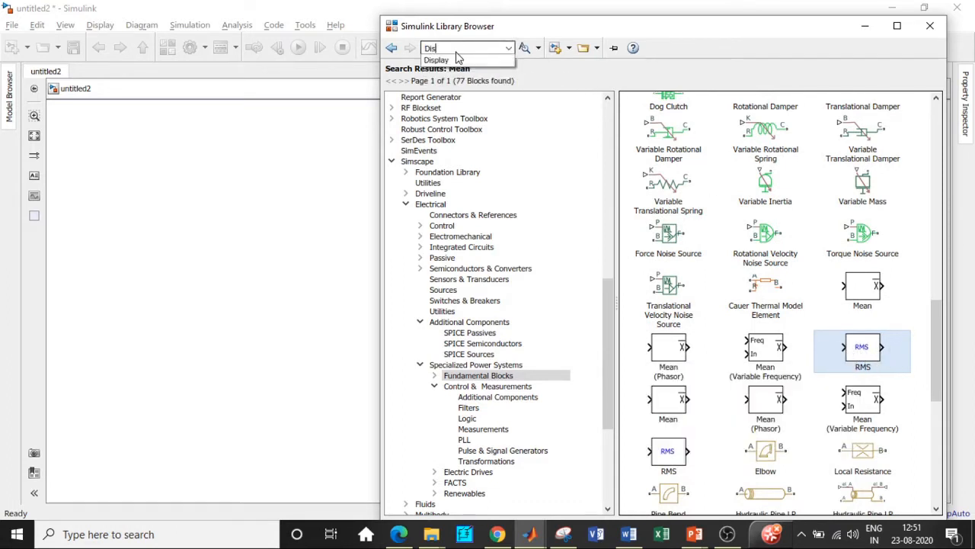
click(468, 61)
key(Return)
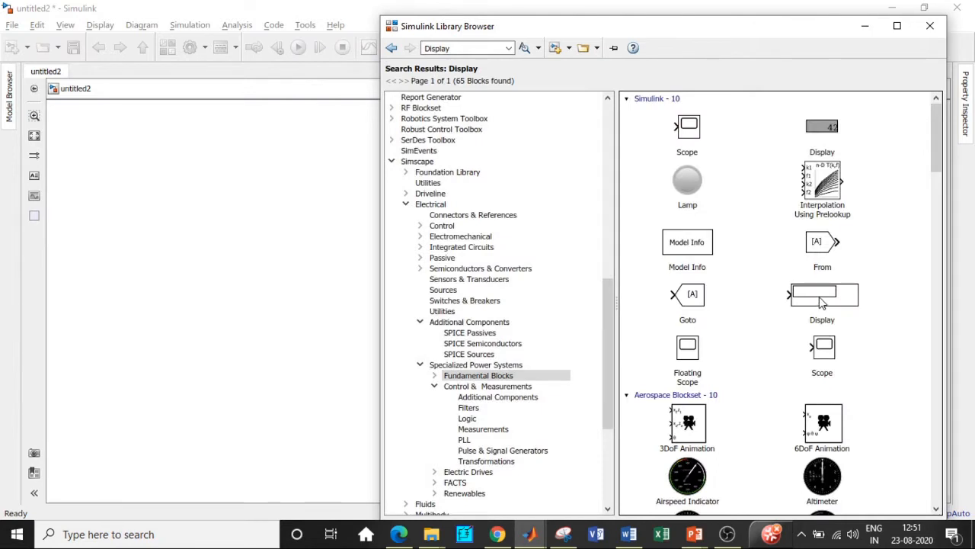
right_click(833, 301)
click(835, 306)
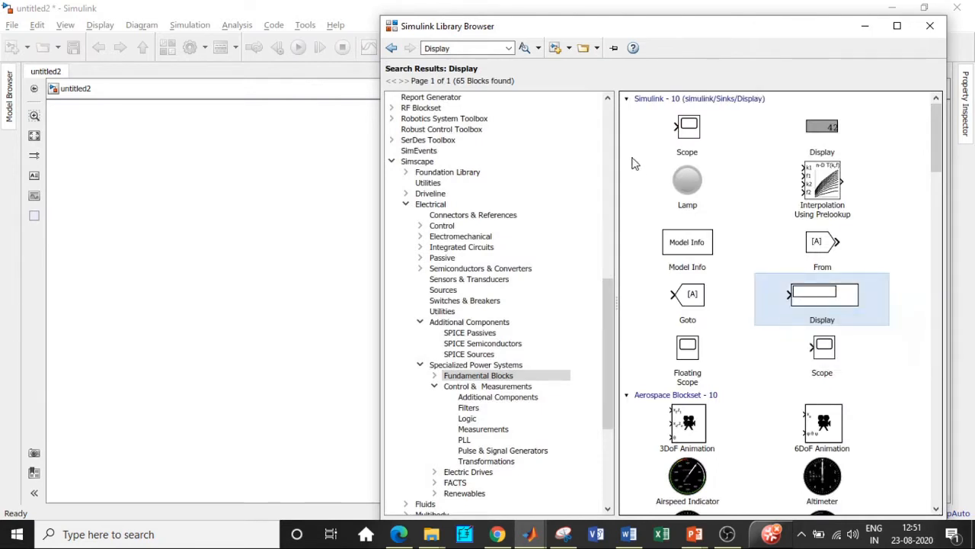
Add the Scope block from the Display results to the model and minimize the library browser
click(680, 140)
right_click(676, 139)
click(844, 48)
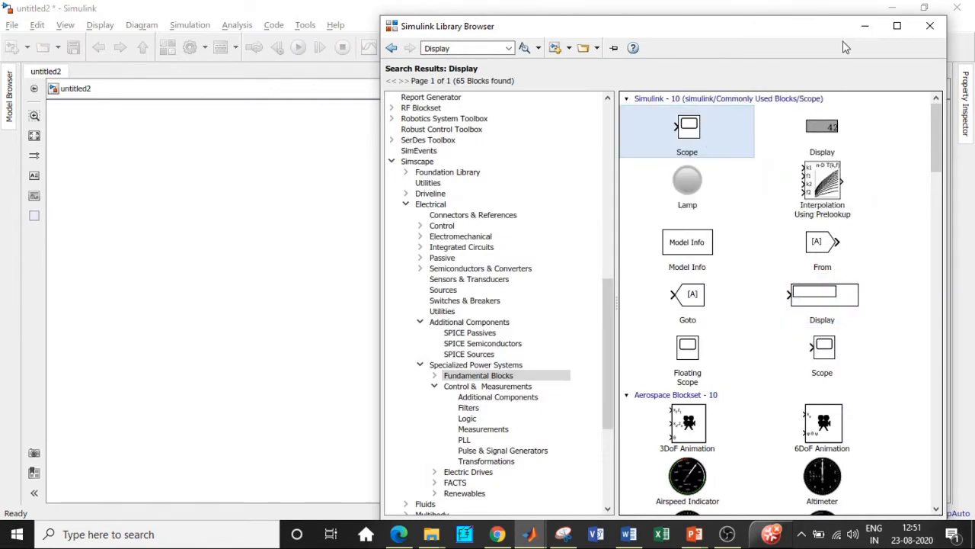
click(865, 26)
Move the Scope, Display, RMS, Voltage Measurement and Series RLC Branch blocks off the central stack into free canvas space
drag(504, 307, 688, 279)
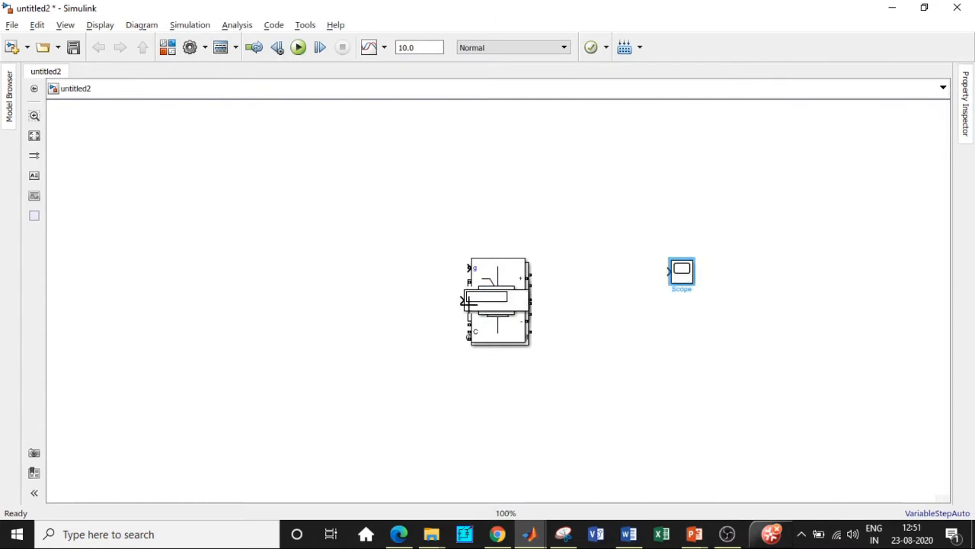
drag(468, 300, 633, 337)
drag(503, 307, 637, 392)
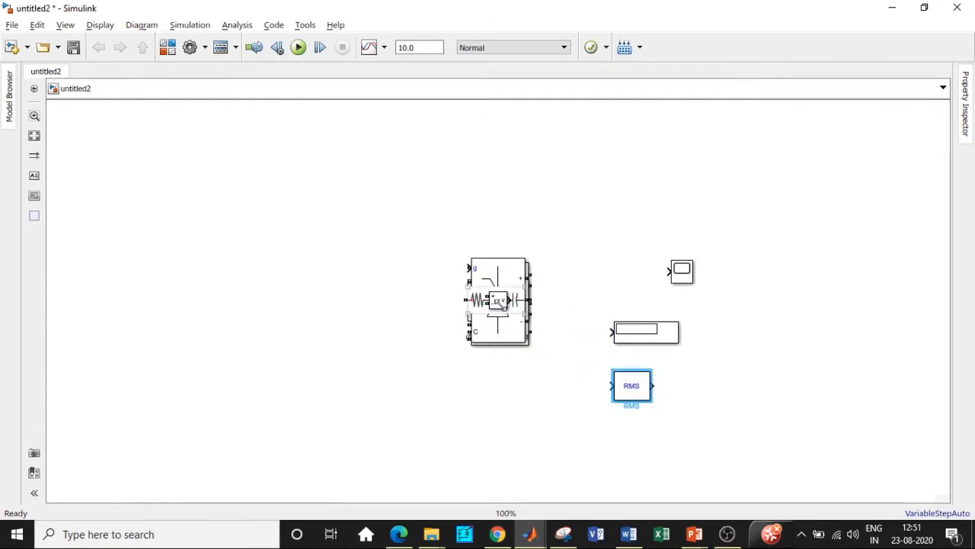
drag(499, 303, 606, 189)
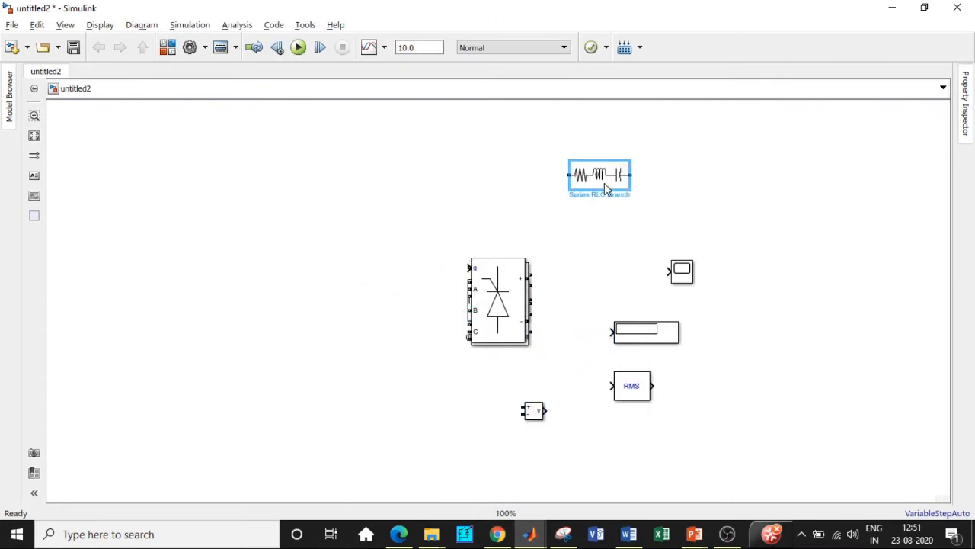
Separate the remaining stacked blocks across the canvas and delete the duplicate Pulse Generator (Thyristor, 6-Pulse) block
drag(495, 294, 347, 319)
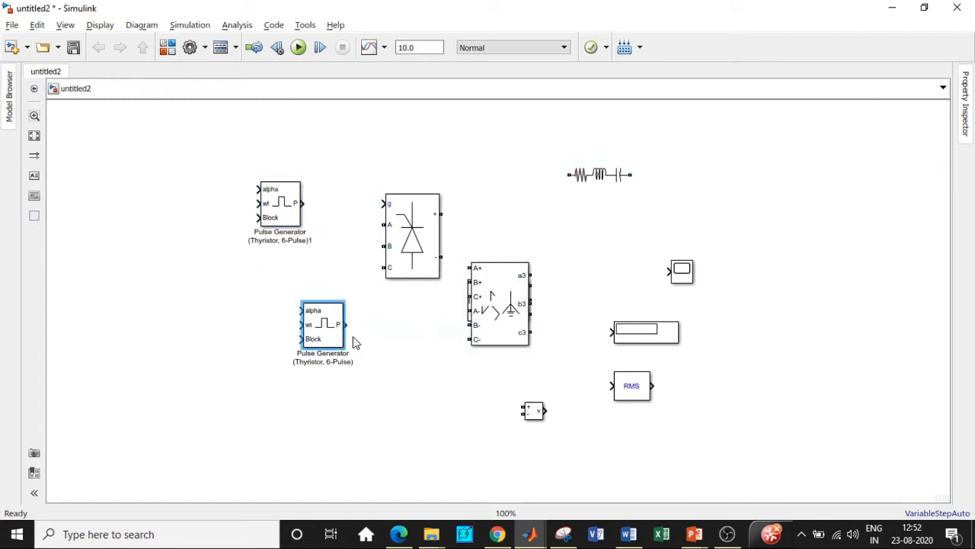
key(Delete)
drag(482, 306, 438, 366)
drag(492, 309, 358, 293)
drag(518, 307, 193, 296)
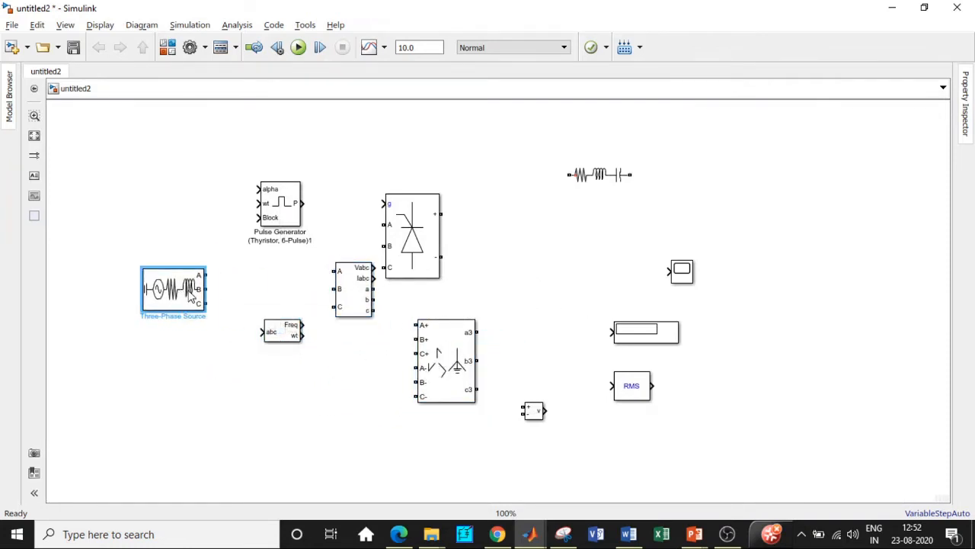
Place the Three-Phase Source at the diagram's left end with the V-I Measurement beside it, and move the Pulse Generator higher up
drag(288, 337, 364, 433)
drag(354, 290, 272, 332)
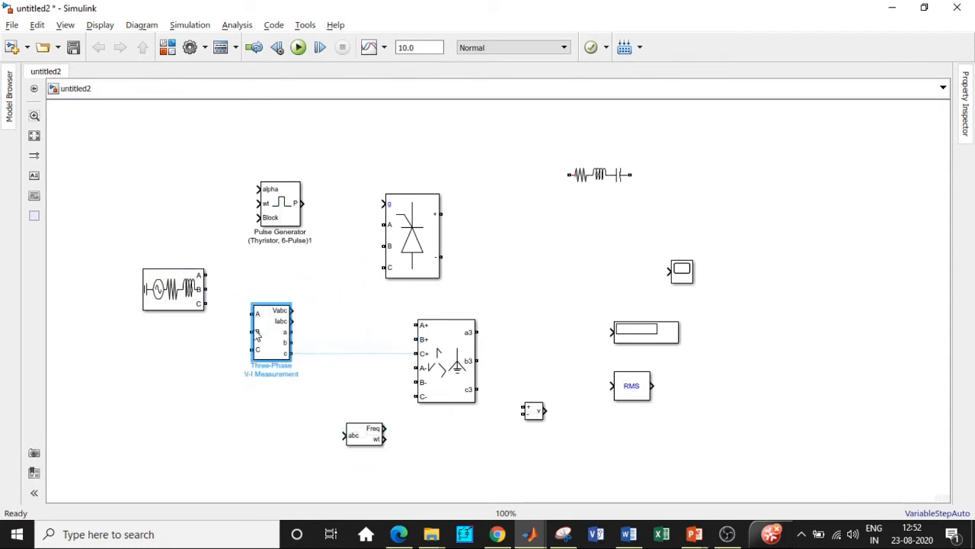
drag(182, 295, 122, 324)
drag(271, 337, 234, 319)
drag(287, 211, 305, 146)
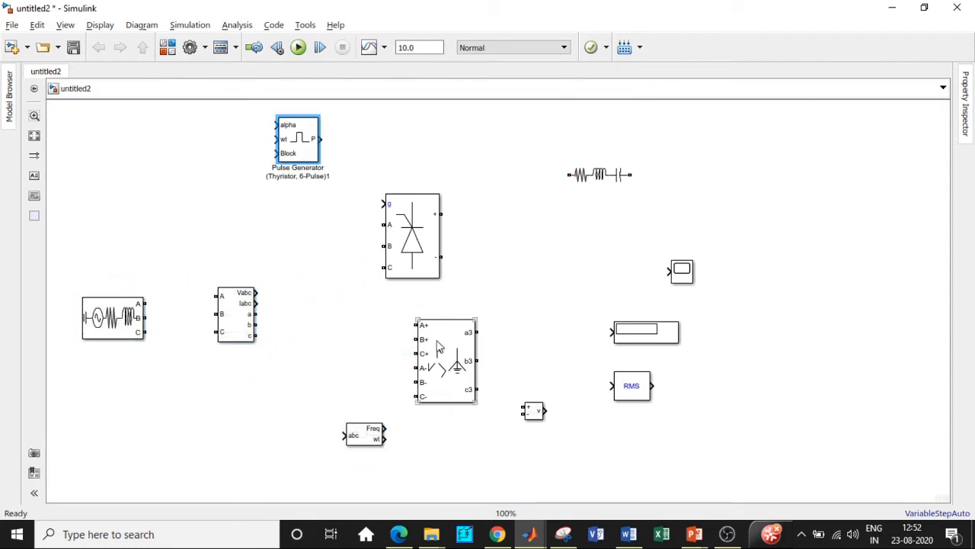
Arrange the Zigzag Phase-Shifting Transformer between the V-I Measurement and the Universal Bridge, and place the PLL above the V-I Measurement
drag(451, 344, 327, 273)
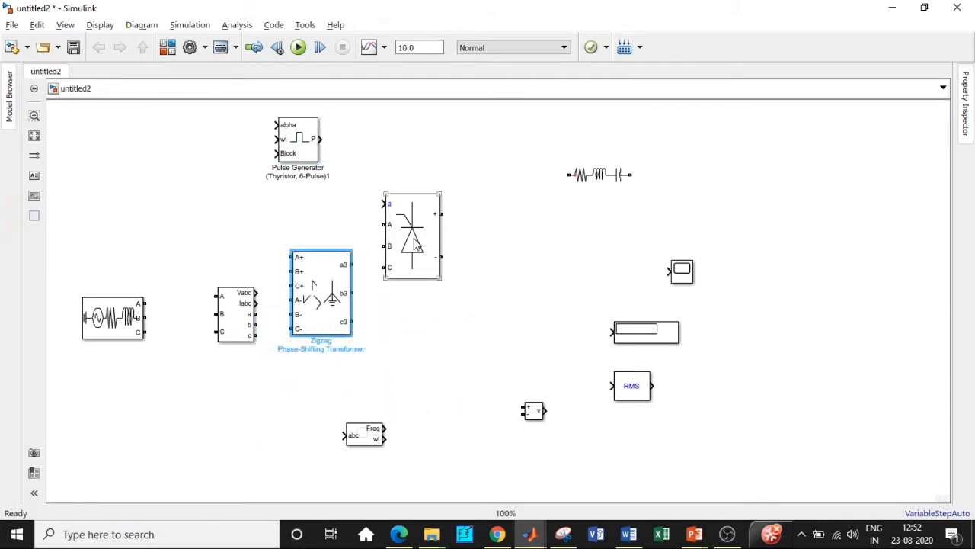
drag(412, 252, 480, 266)
drag(329, 297, 383, 251)
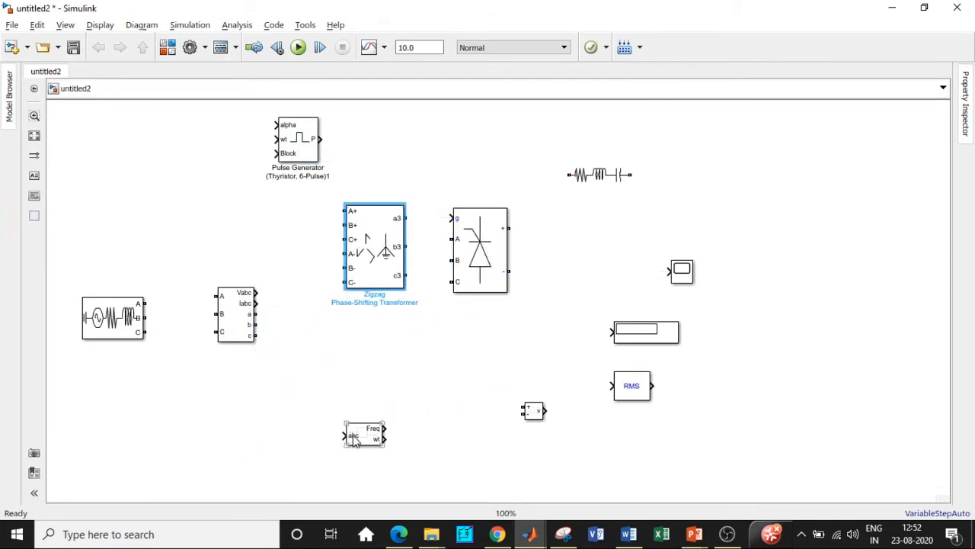
drag(237, 323, 221, 312)
drag(385, 251, 363, 259)
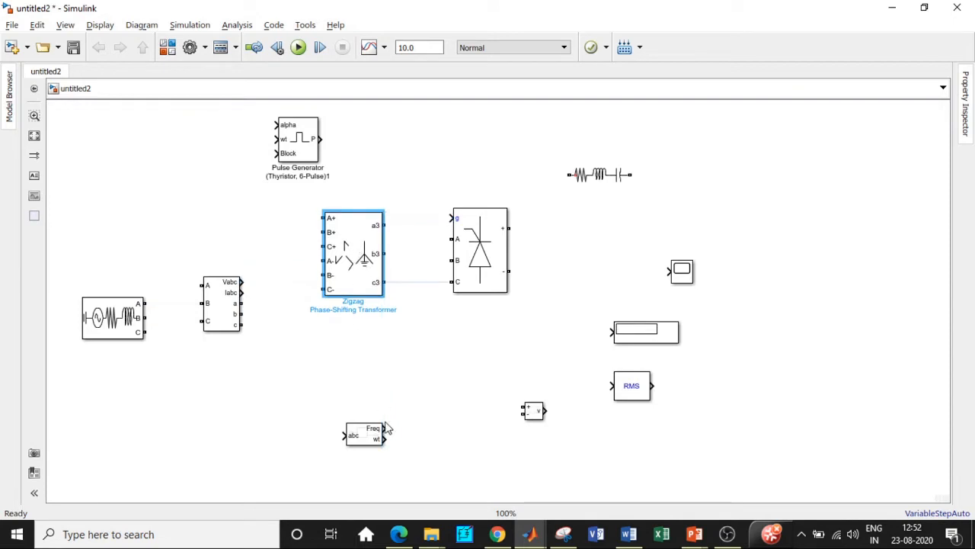
drag(371, 431, 246, 203)
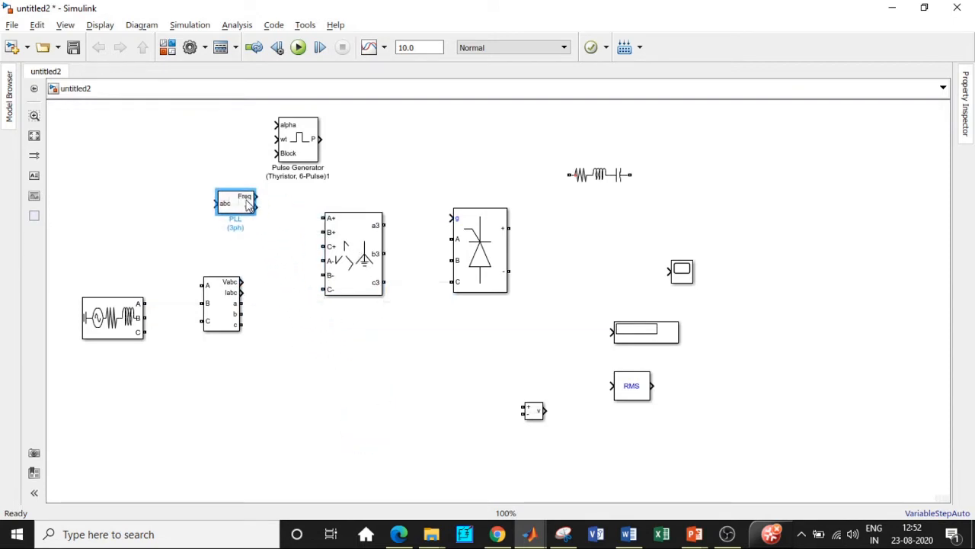
Move the Display, RMS, Voltage Measurement and Scope blocks farther toward the right side of the diagram
click(596, 176)
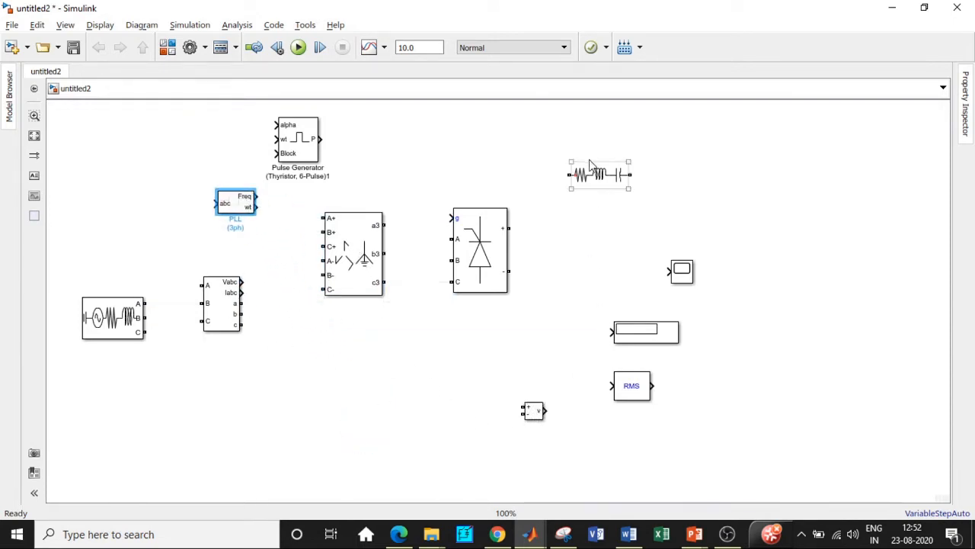
drag(640, 335, 748, 328)
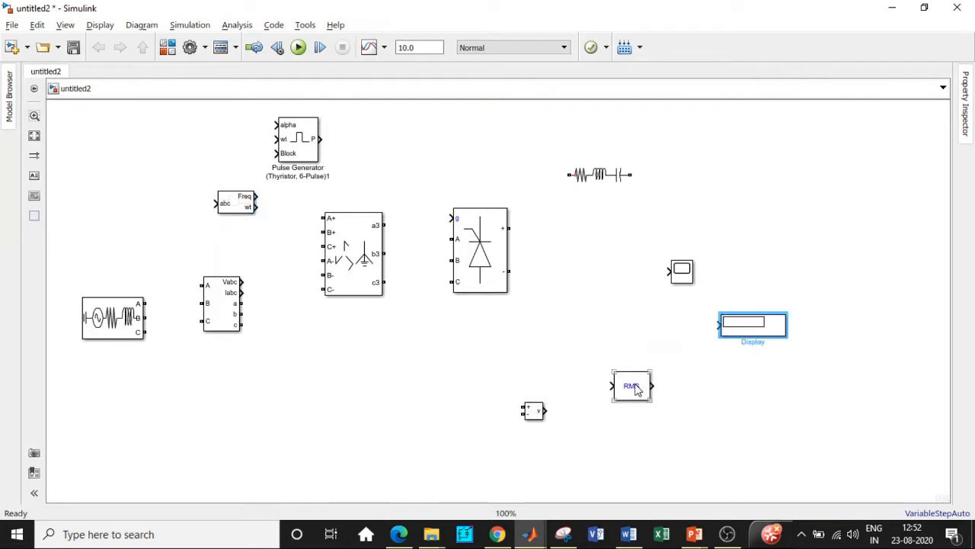
drag(646, 385, 797, 402)
drag(531, 409, 680, 429)
drag(684, 278, 769, 245)
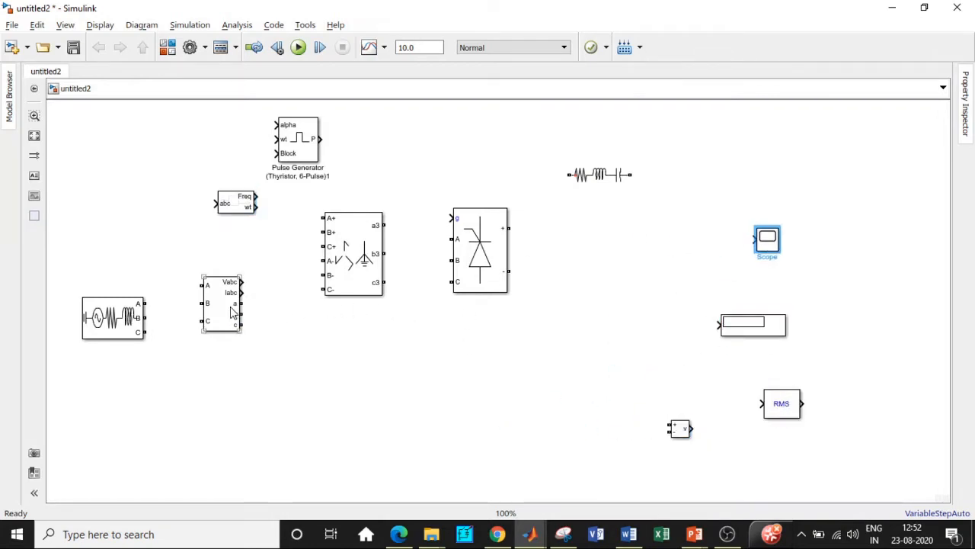
Align the Three-Phase V-I Measurement with the Three-Phase Source and connect their A, B and C terminals
drag(232, 312, 230, 329)
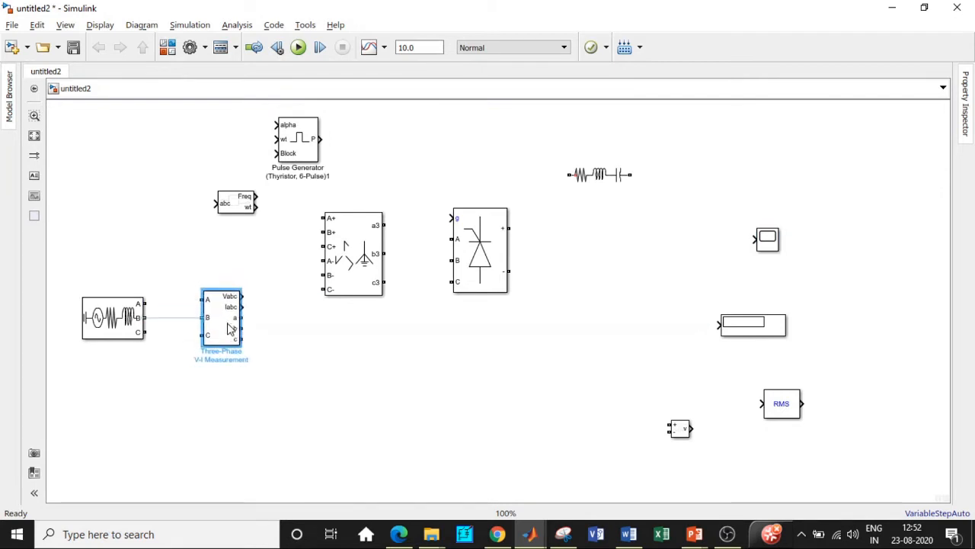
drag(145, 303, 203, 300)
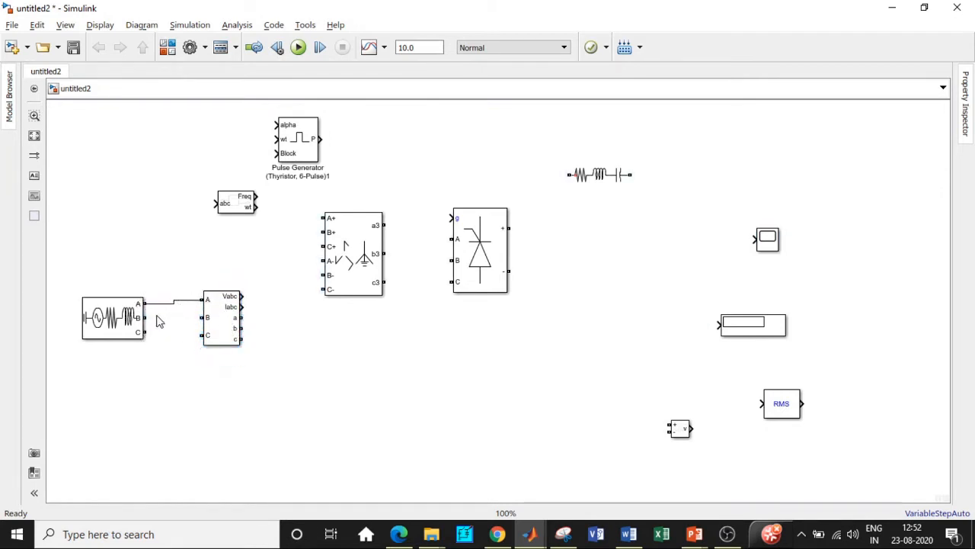
drag(147, 317, 202, 317)
drag(145, 332, 202, 336)
Set the Three-Phase V-I Measurement's current measurement to no
double_click(226, 306)
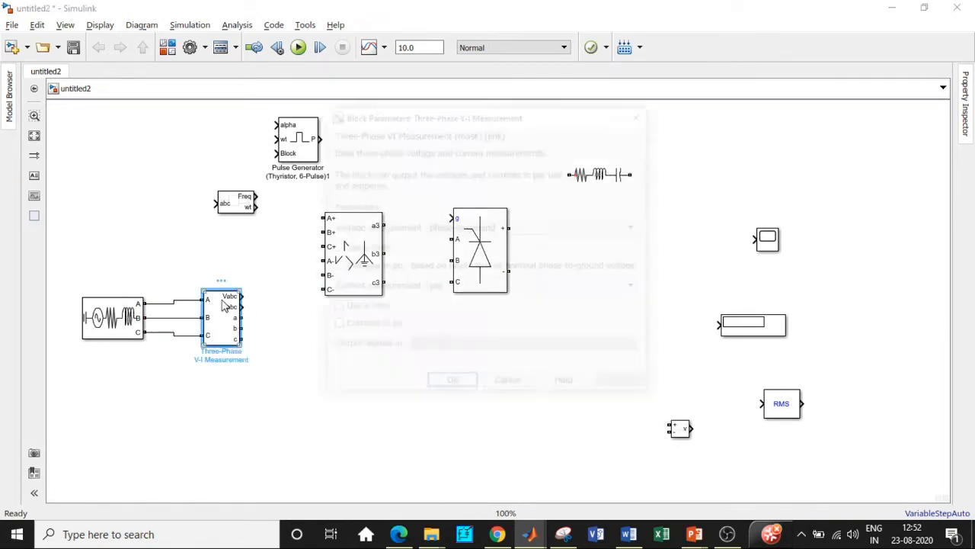
click(404, 340)
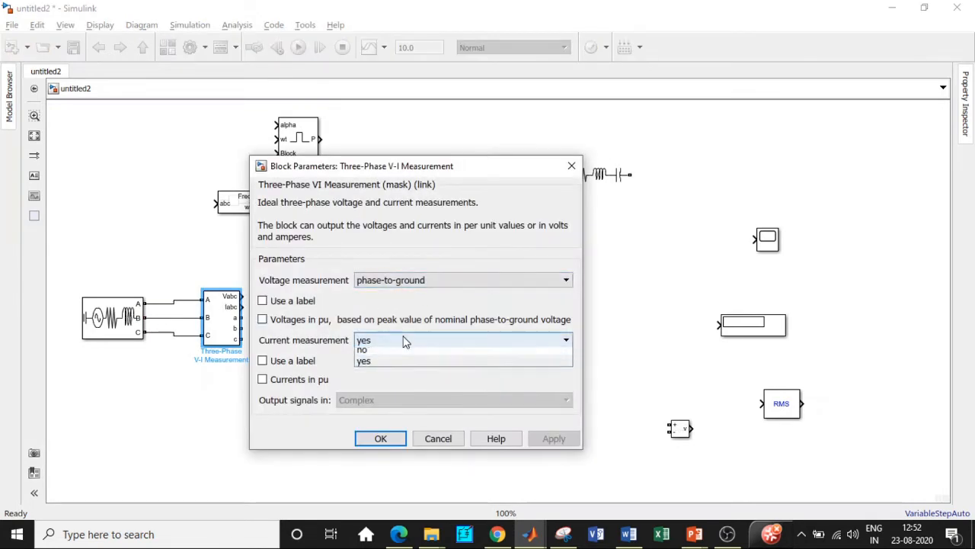
click(449, 357)
click(380, 401)
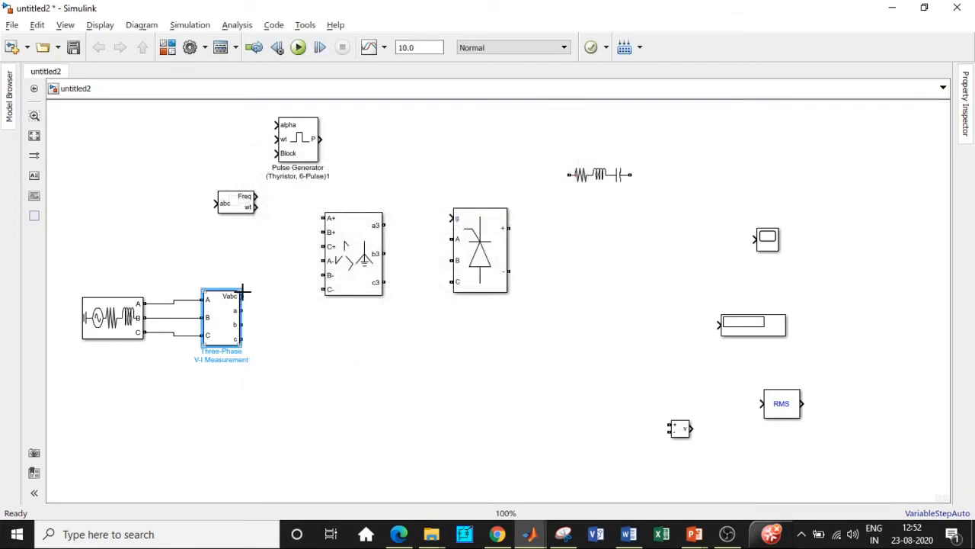
Connect the V-I Measurement's Vabc output to the PLL's abc input, and the PLL's wt output to the Pulse Generator's wt input
mouse_move(245, 291)
mouse_down()
mouse_move(275, 126)
mouse_move(274, 139)
mouse_move(215, 204)
mouse_up()
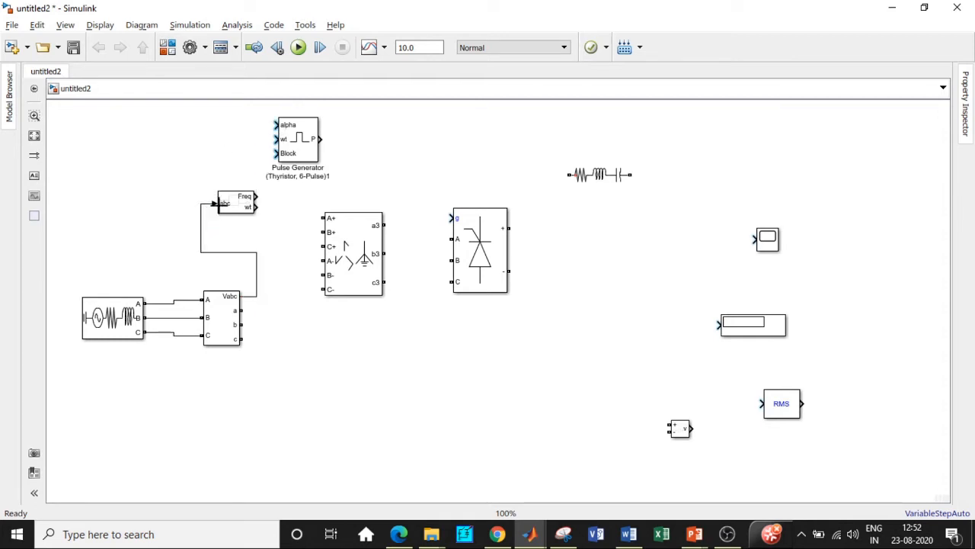
click(234, 210)
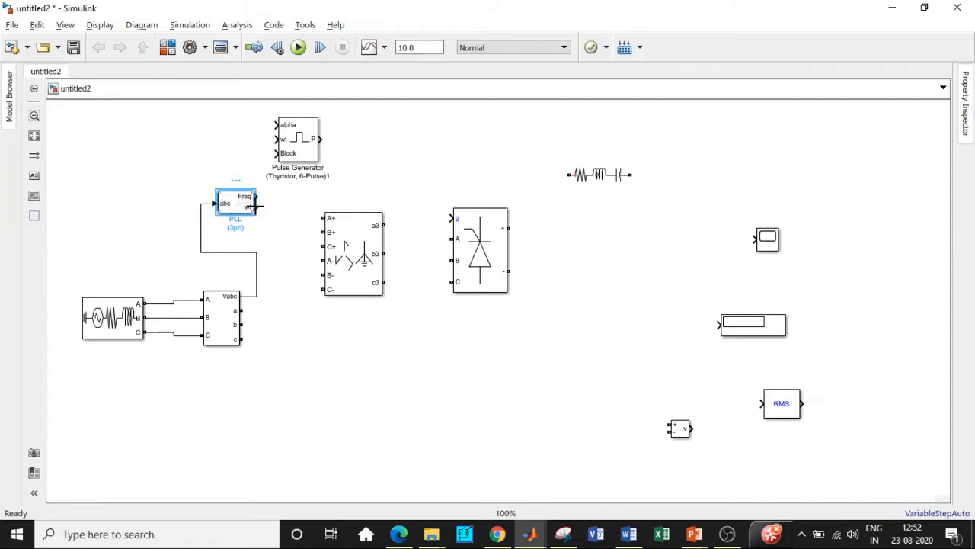
drag(258, 206, 273, 139)
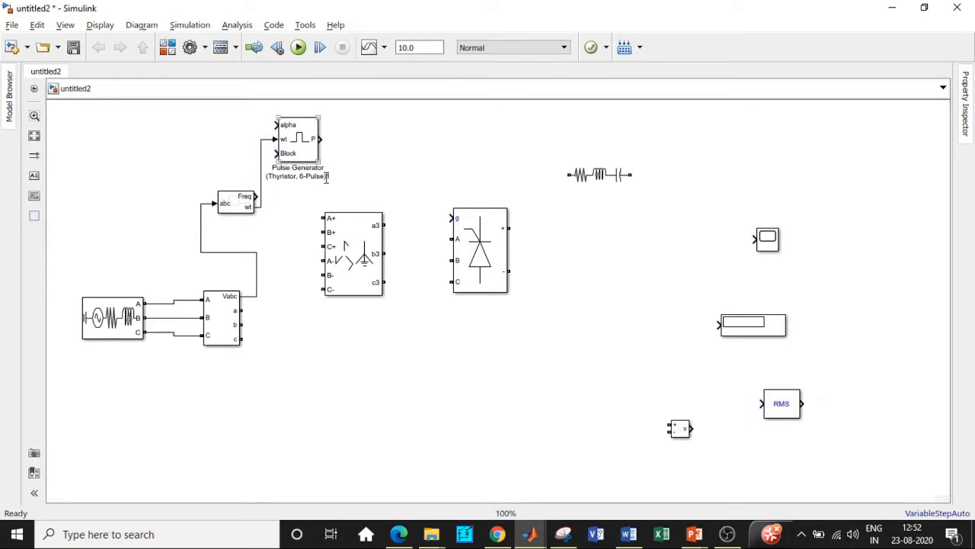
Shift the zigzag transformer and Universal Bridge slightly right, and place two copies of the transformer below the original
drag(353, 244, 366, 244)
drag(494, 258, 510, 257)
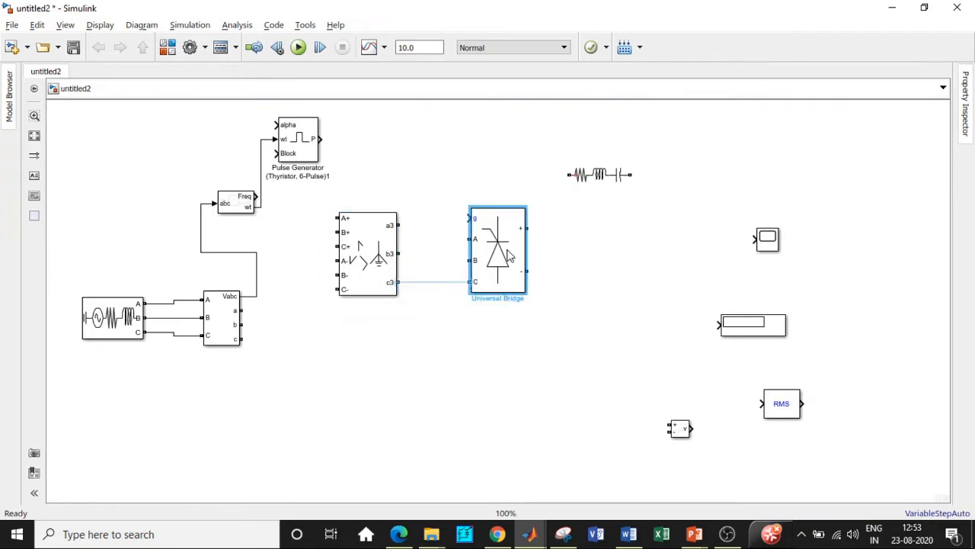
click(371, 259)
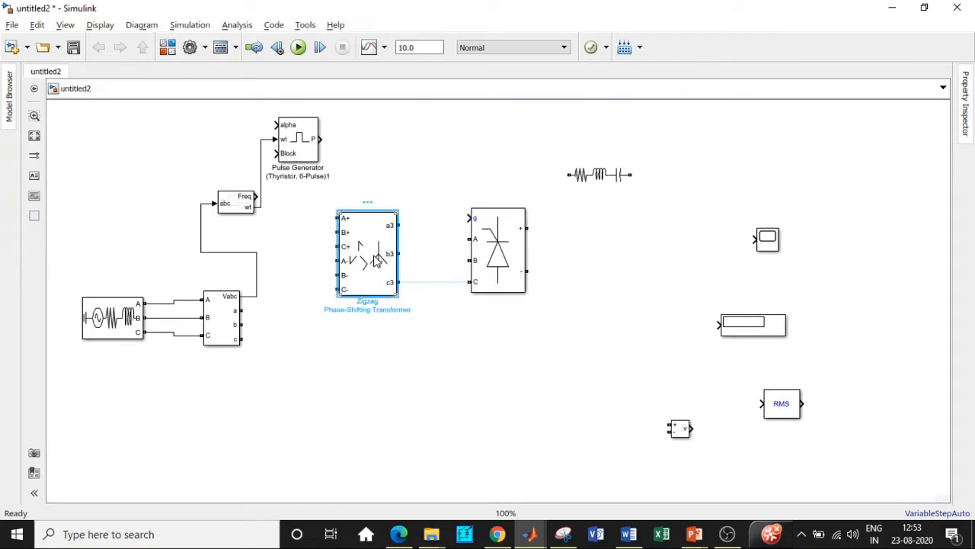
drag(364, 260, 368, 488)
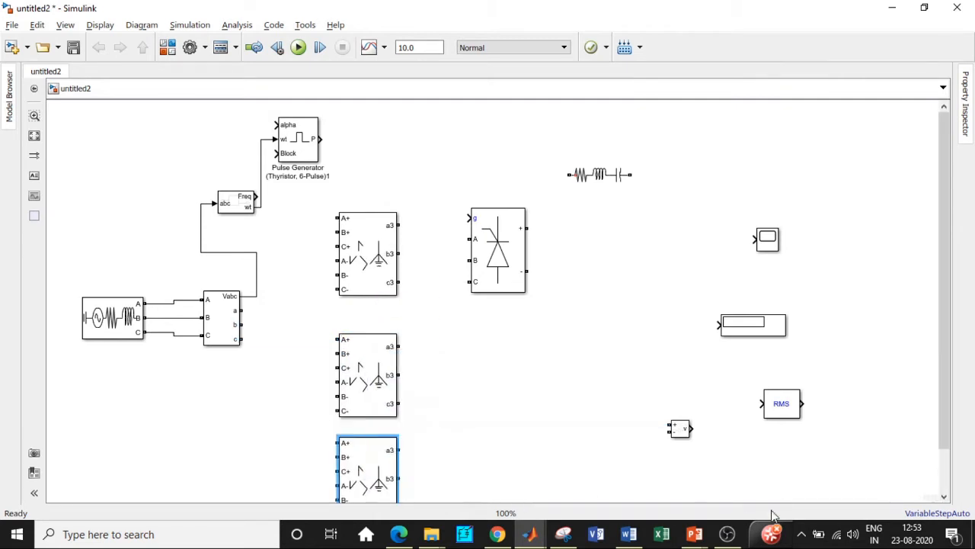
Move the three zigzag transformers upward and space them evenly in a column
scroll(832, 394, down, 1)
drag(945, 286, 939, 347)
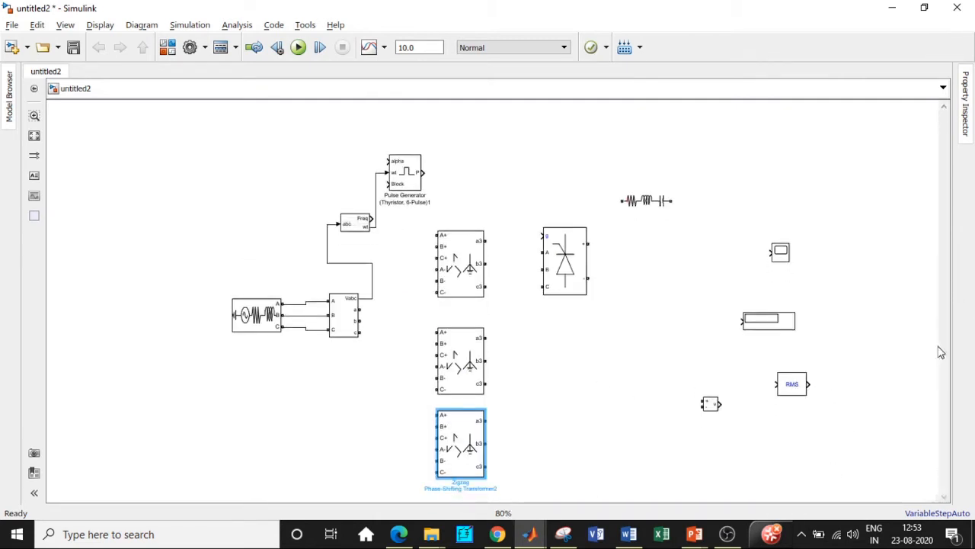
scroll(653, 370, up, 1)
scroll(653, 369, down, 1)
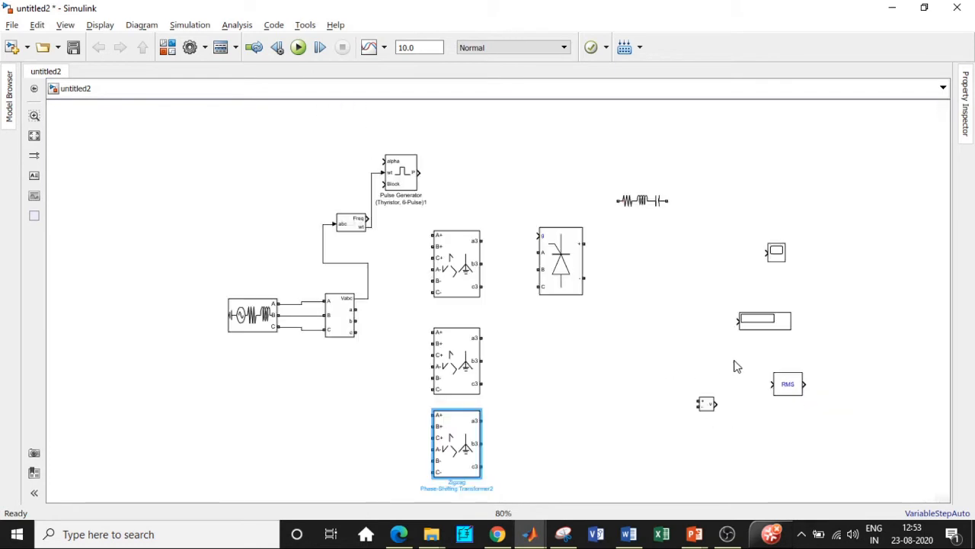
drag(471, 272, 477, 226)
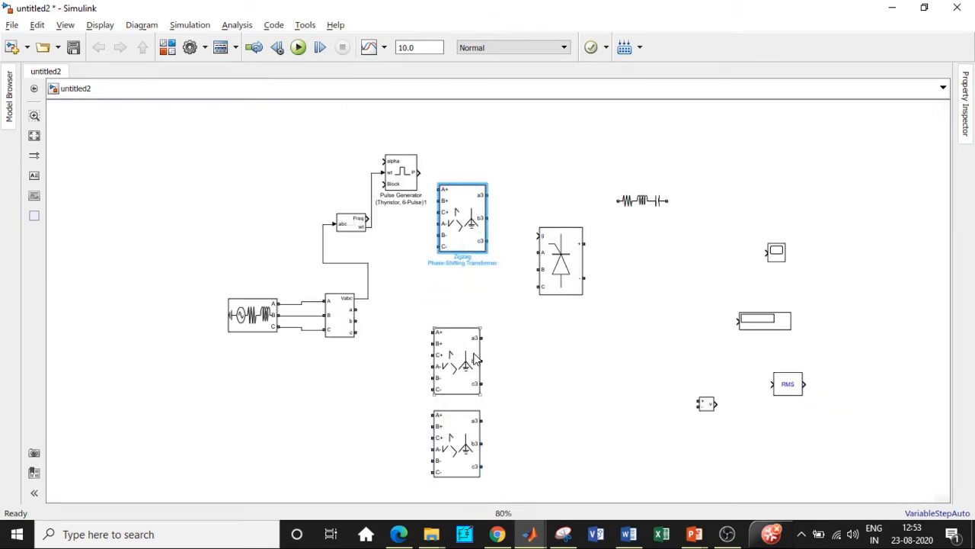
drag(475, 355, 481, 313)
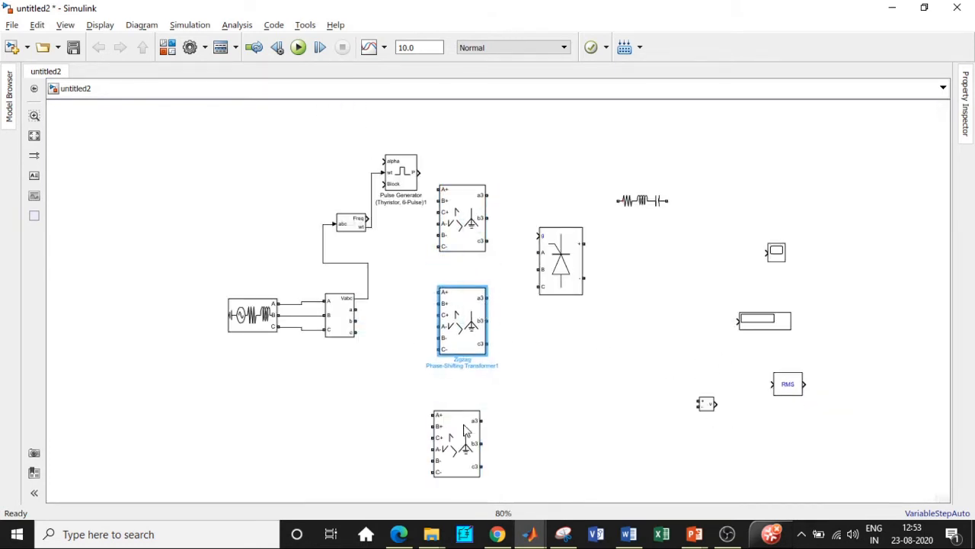
drag(469, 426, 482, 401)
click(556, 271)
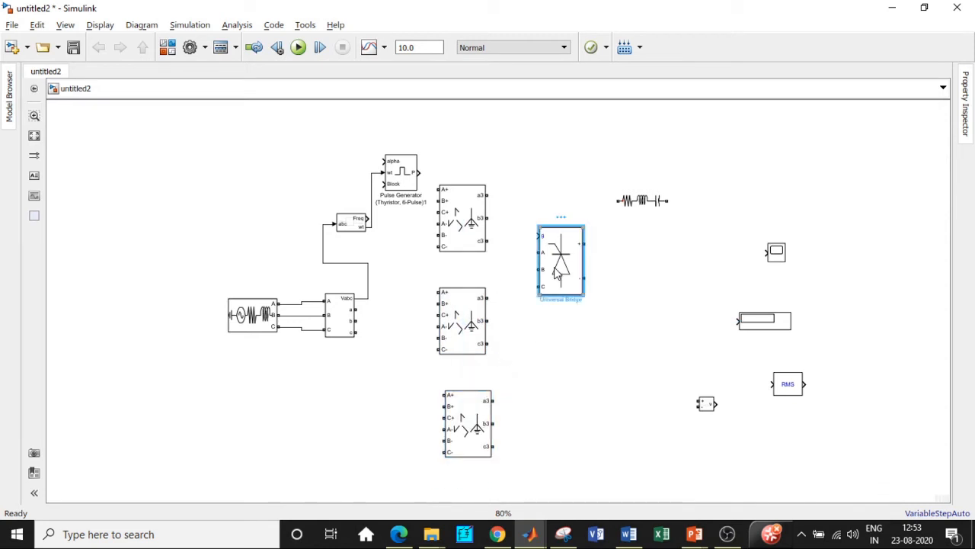
key(ctrl+v)
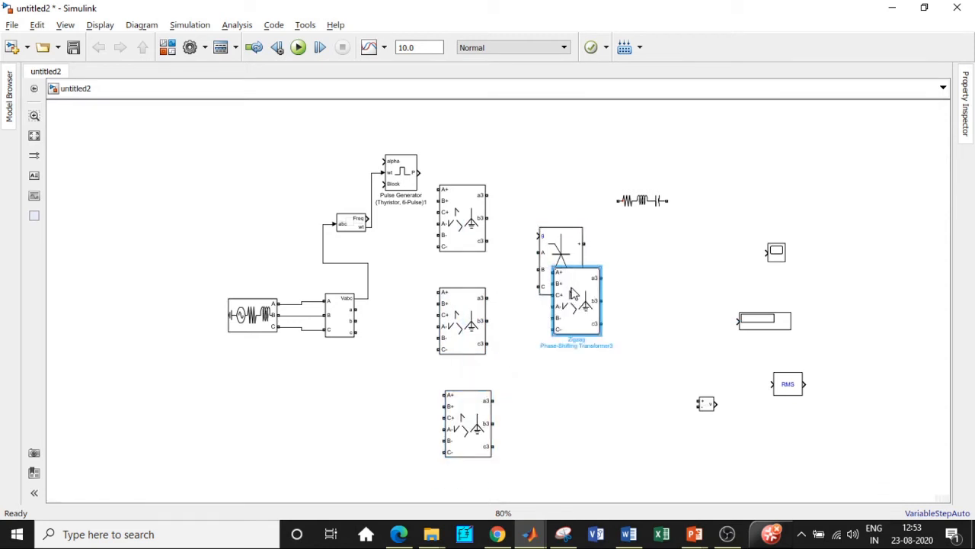
key(Delete)
Duplicate the Universal Bridge twice and place one bridge to the right of each zigzag transformer
click(576, 289)
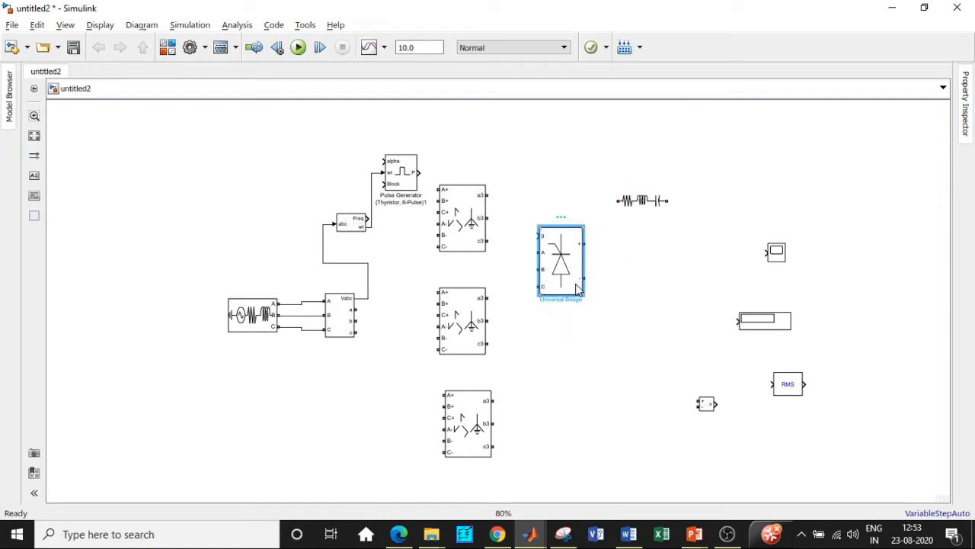
key(ctrl+v)
key(ctrl+v)
drag(578, 279, 575, 421)
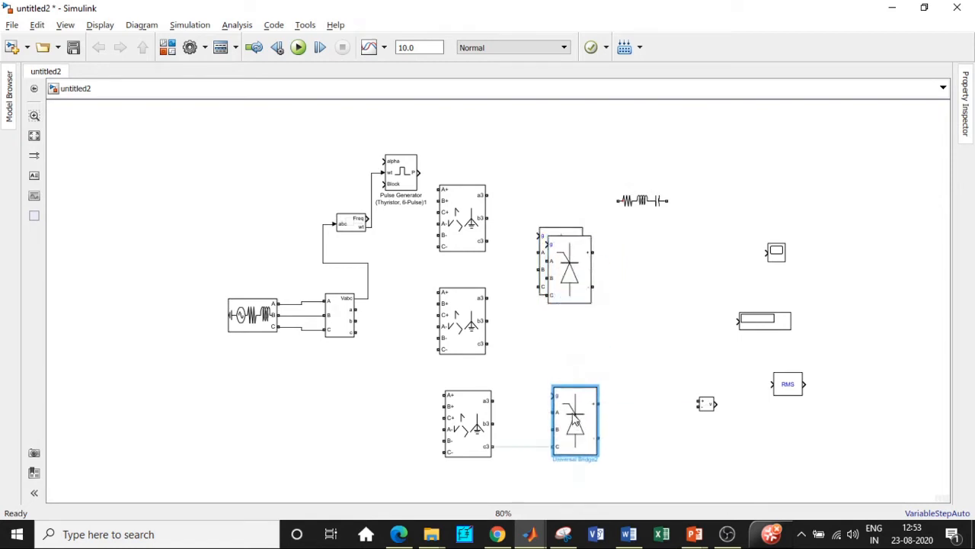
drag(572, 273, 565, 218)
drag(562, 327, 568, 309)
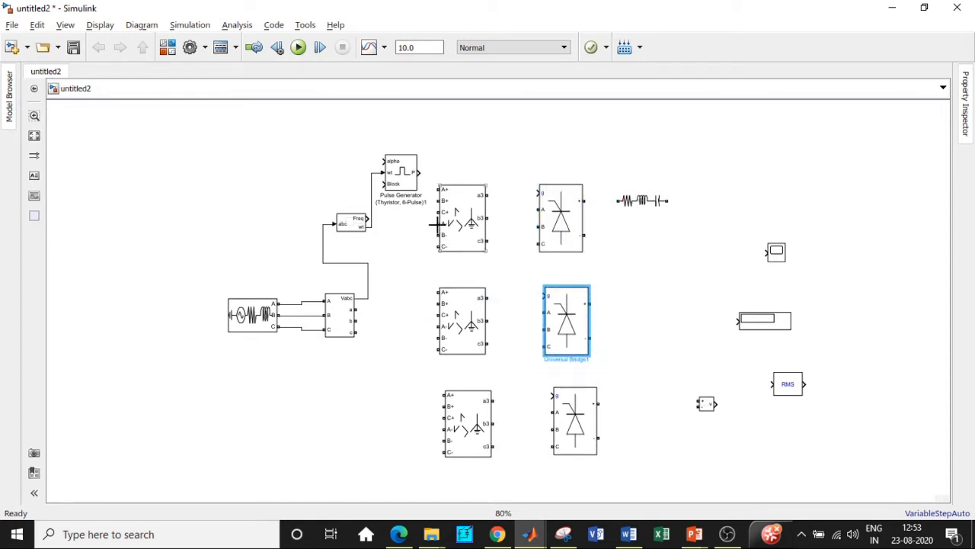
Join the A-, B- and C- terminals together on each of the three zigzag transformers
mouse_move(435, 223)
mouse_down()
mouse_move(438, 248)
mouse_move(432, 235)
mouse_up()
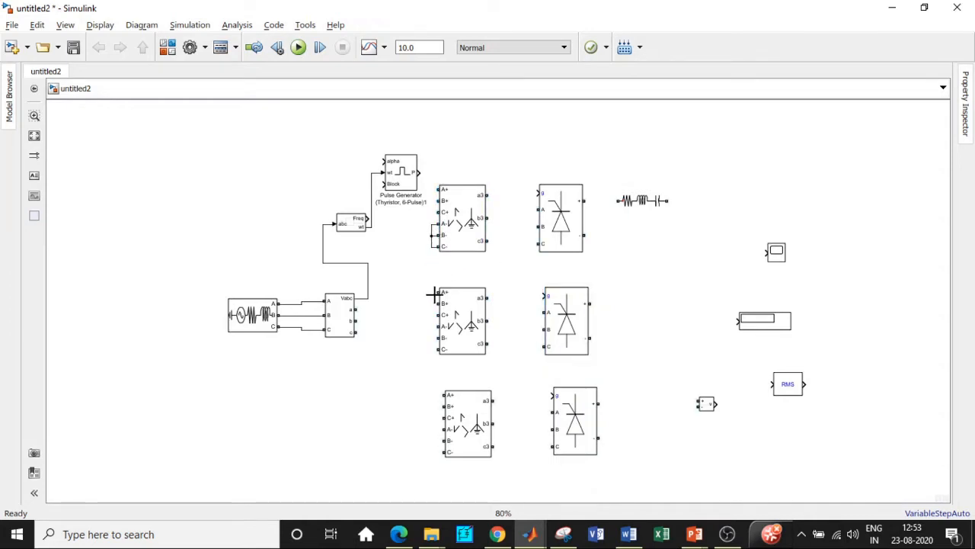
click(444, 320)
drag(439, 326, 431, 341)
mouse_move(446, 429)
mouse_down()
mouse_move(438, 429)
mouse_move(444, 451)
mouse_move(438, 440)
mouse_up()
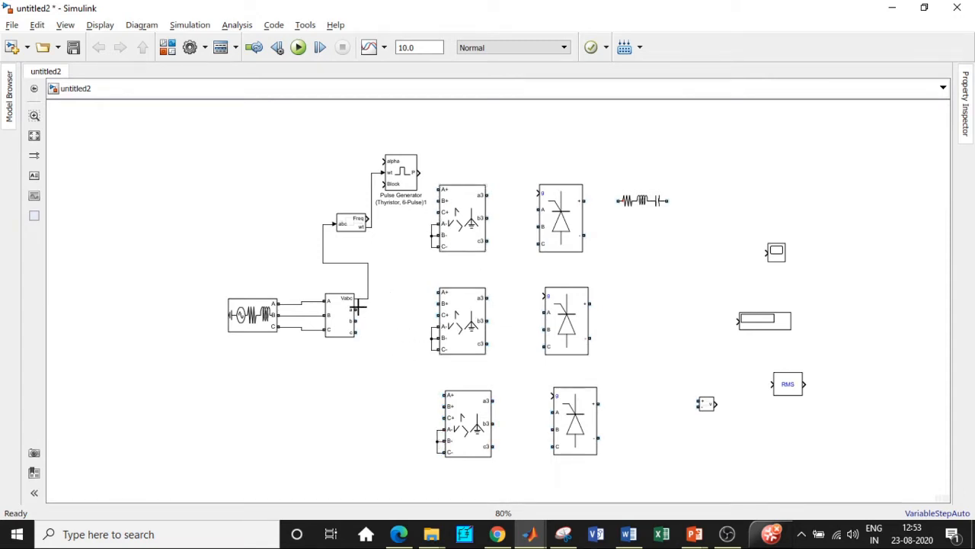
Connect the V-I Measurement's a, b, c to the upper transformer's A+, B+, C+ and to the middle transformer's C+, A+, B+
mouse_move(359, 307)
mouse_down()
mouse_move(436, 188)
mouse_move(381, 309)
mouse_move(358, 320)
mouse_up()
drag(439, 212, 358, 332)
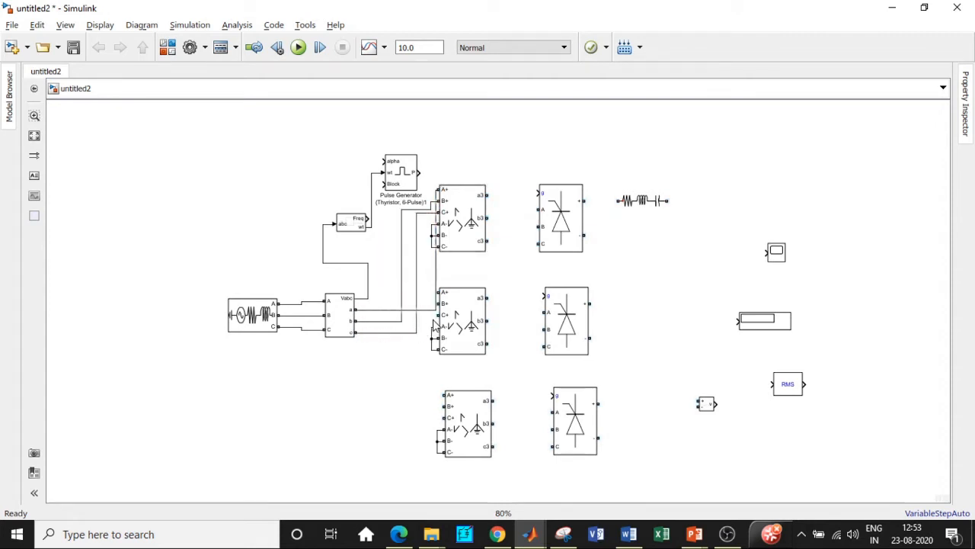
click(451, 305)
mouse_move(439, 292)
mouse_down()
mouse_move(401, 292)
mouse_move(416, 304)
mouse_up()
Branch the a, b and c supply lines to the lowest transformer's A+, B+ and C+ terminals
click(448, 396)
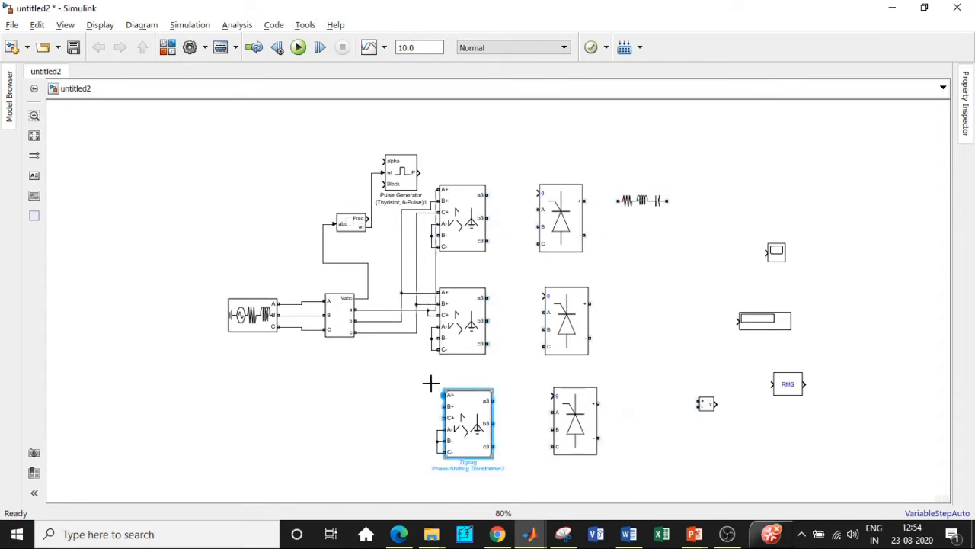
mouse_move(386, 311)
mouse_down()
mouse_move(445, 397)
mouse_move(401, 348)
mouse_move(394, 322)
mouse_up()
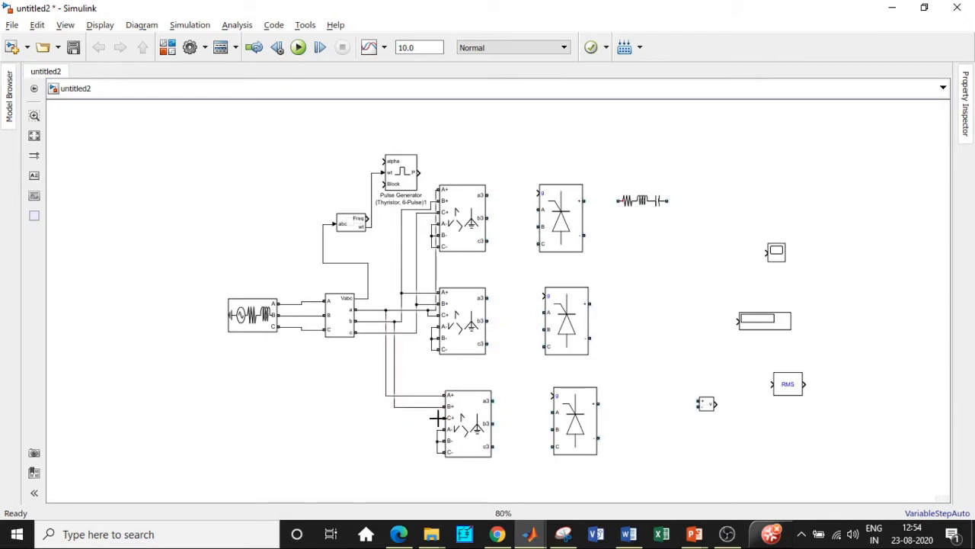
drag(438, 417, 401, 333)
Connect each transformer's a3, b3, c3 to its bridge's A, B, C, and chain the bridges in series from minus to plus
drag(488, 195, 540, 243)
drag(488, 298, 545, 313)
drag(486, 320, 545, 330)
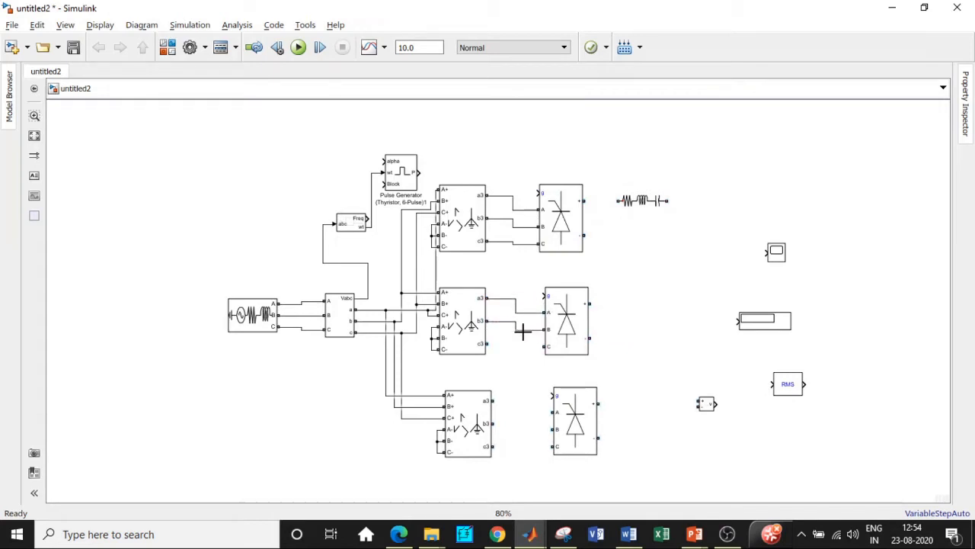
drag(487, 344, 545, 347)
drag(492, 401, 553, 412)
drag(493, 424, 554, 424)
drag(498, 447, 554, 447)
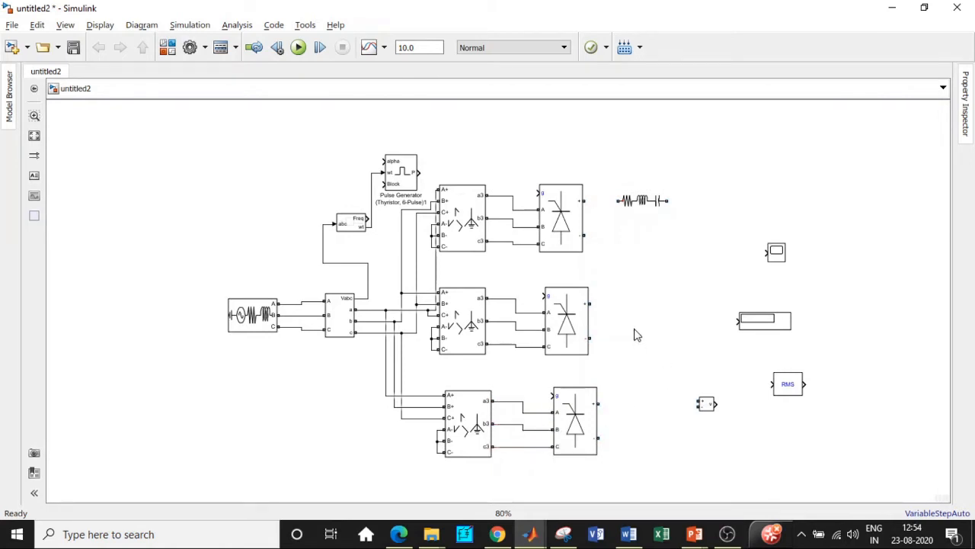
mouse_move(584, 234)
mouse_down()
mouse_move(612, 244)
mouse_move(593, 305)
mouse_move(616, 386)
mouse_move(598, 404)
mouse_up()
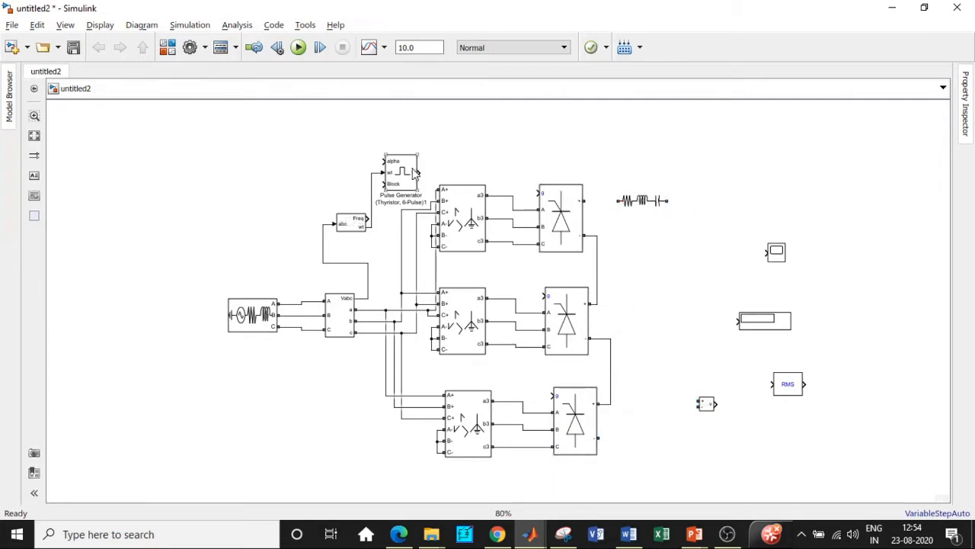
Move the Pulse Generator higher above the PLL and set its pulse width to 120 degrees
drag(390, 170, 376, 133)
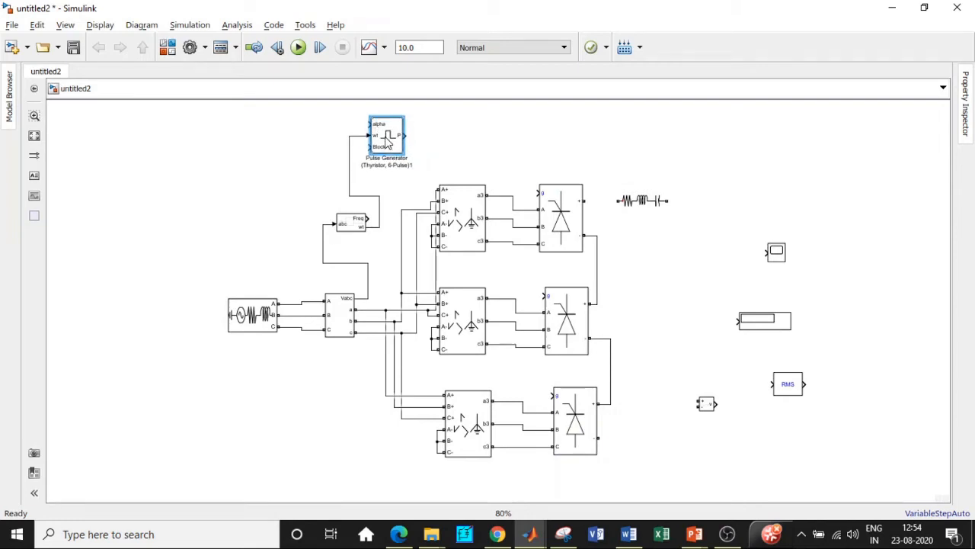
double_click(387, 141)
double_click(455, 288)
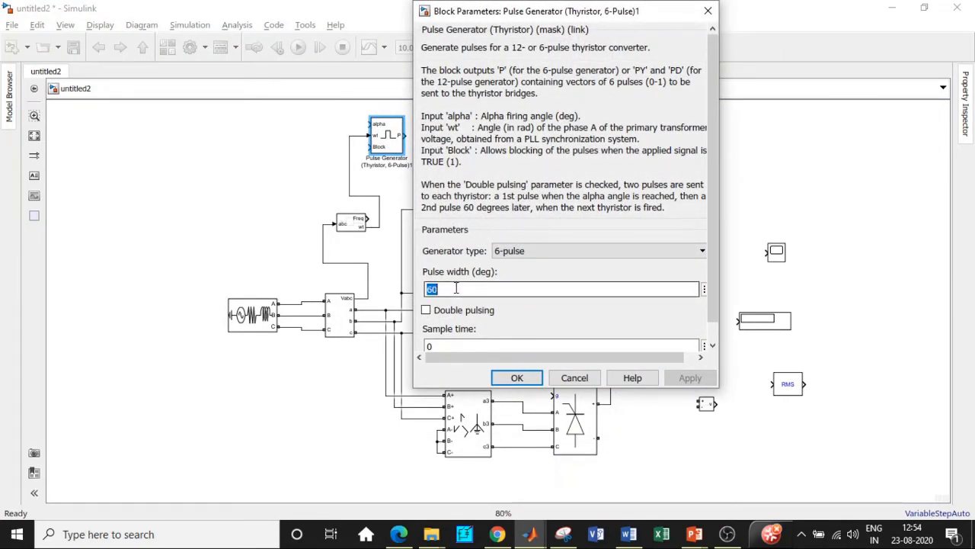
text(12)
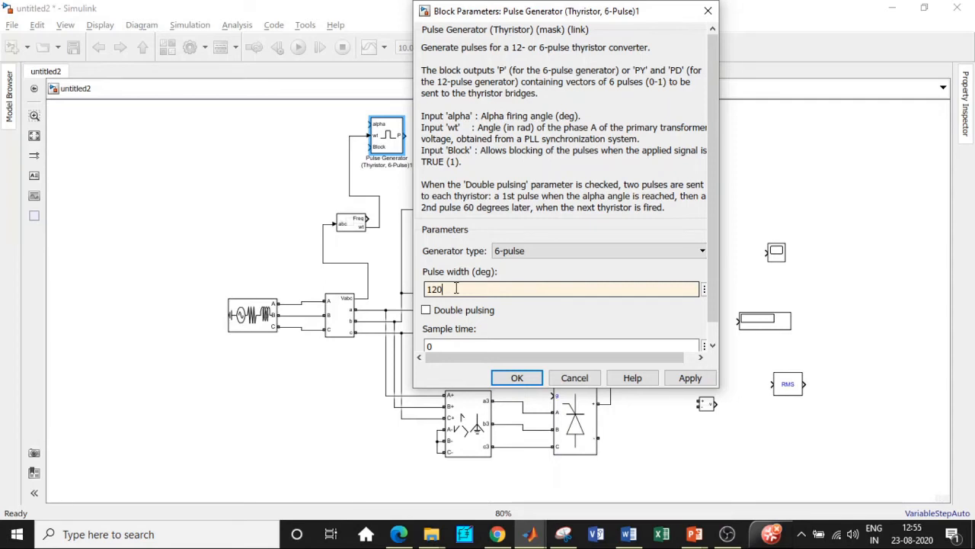
click(511, 377)
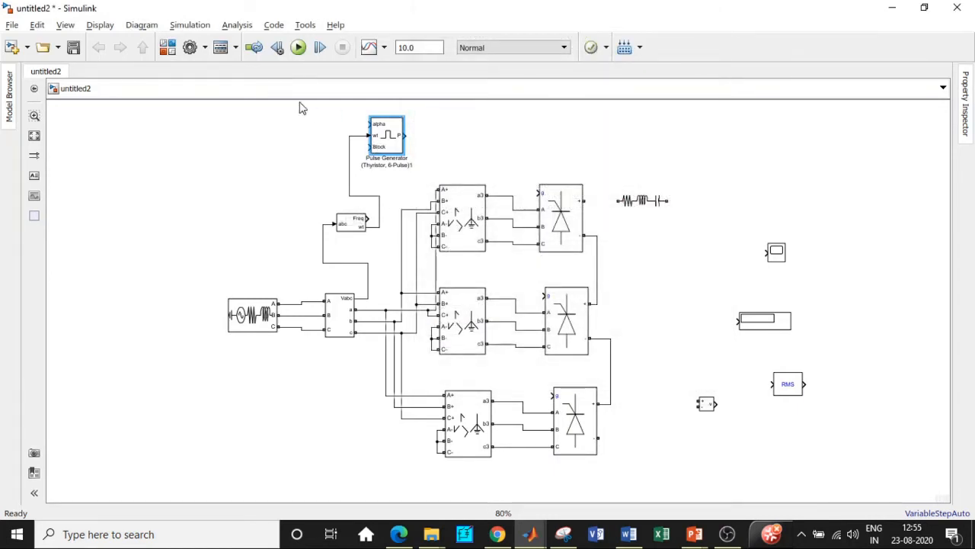
Search the block library for constant and add a Constant block to the model untitled2
click(167, 48)
double_click(452, 49)
text(Consta)
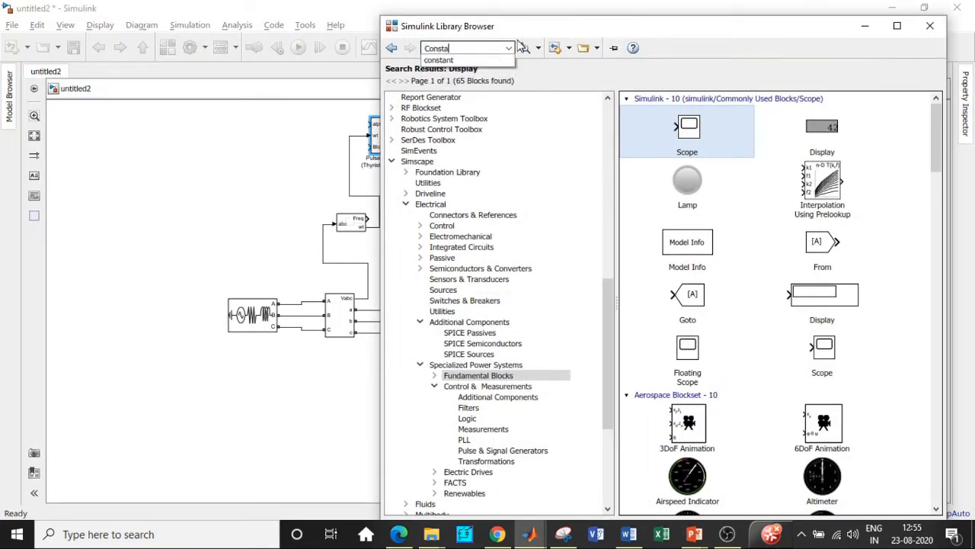
click(452, 60)
key(Return)
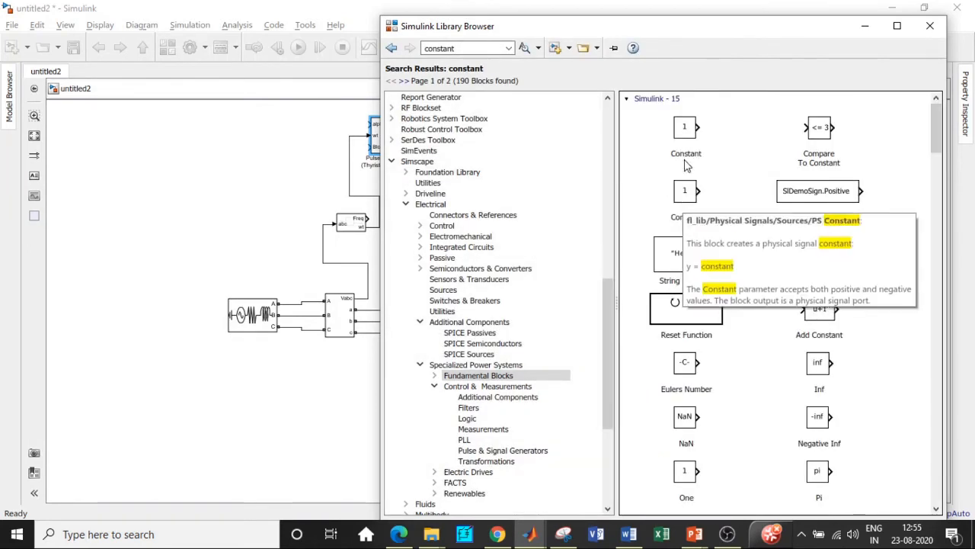
click(694, 148)
right_click(697, 151)
click(760, 149)
click(865, 25)
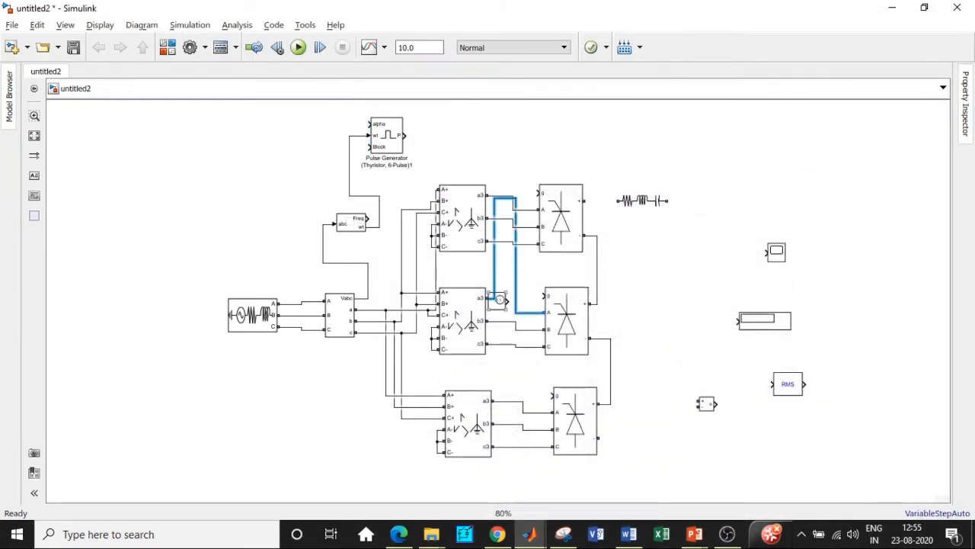
Place the Constant block beside the Pulse Generator, connect it to the alpha input and set its value to 10
drag(497, 303, 369, 124)
double_click(300, 127)
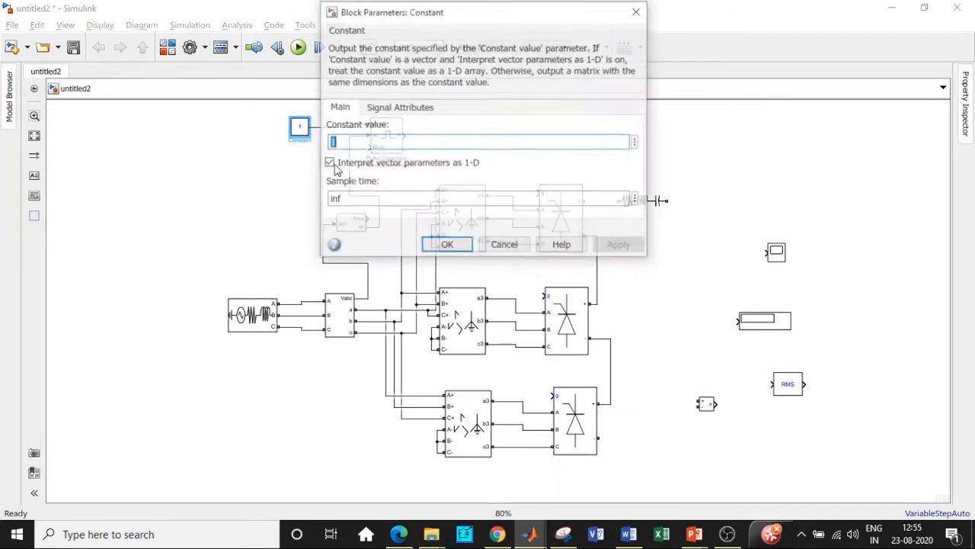
double_click(343, 139)
text(1)
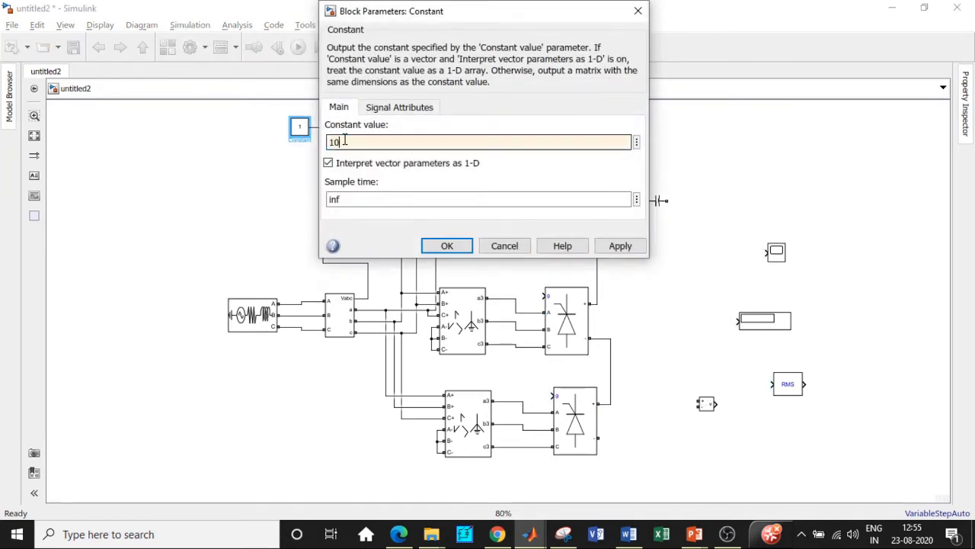
click(446, 245)
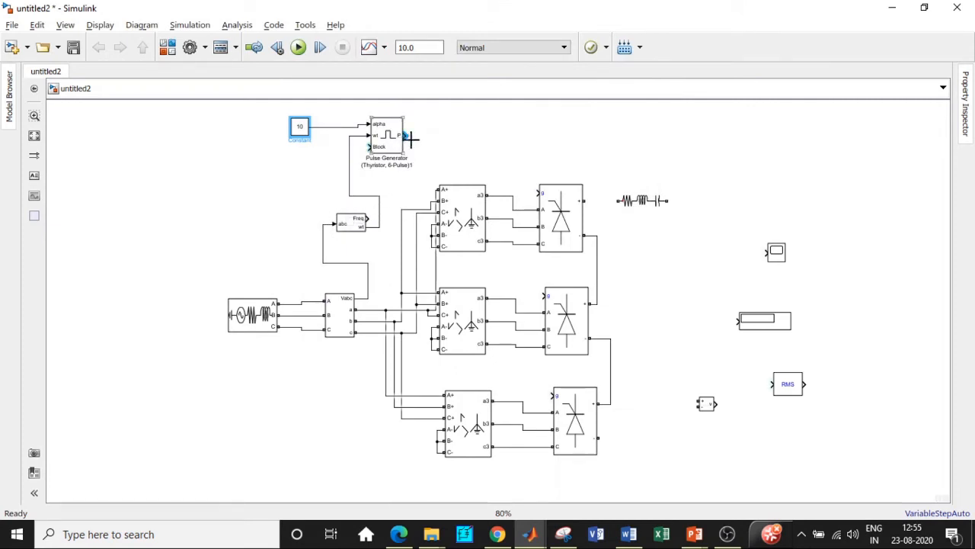
Connect the Pulse Generator's P output to the uppermost bridge's g input, and place two generator copies stacked below the three-phase measurement block
drag(405, 135, 539, 193)
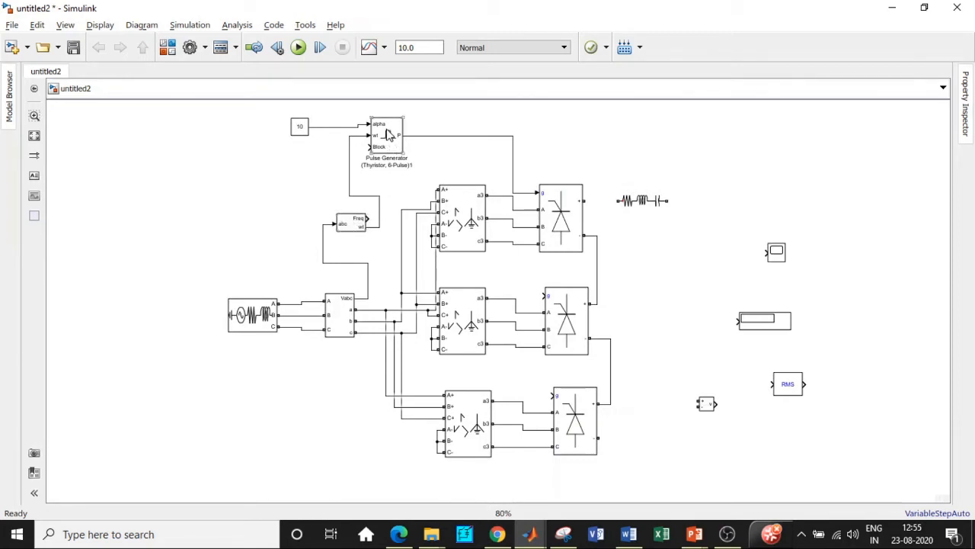
click(388, 134)
click(305, 127)
click(378, 131)
key(ctrl+c)
key(ctrl+v)
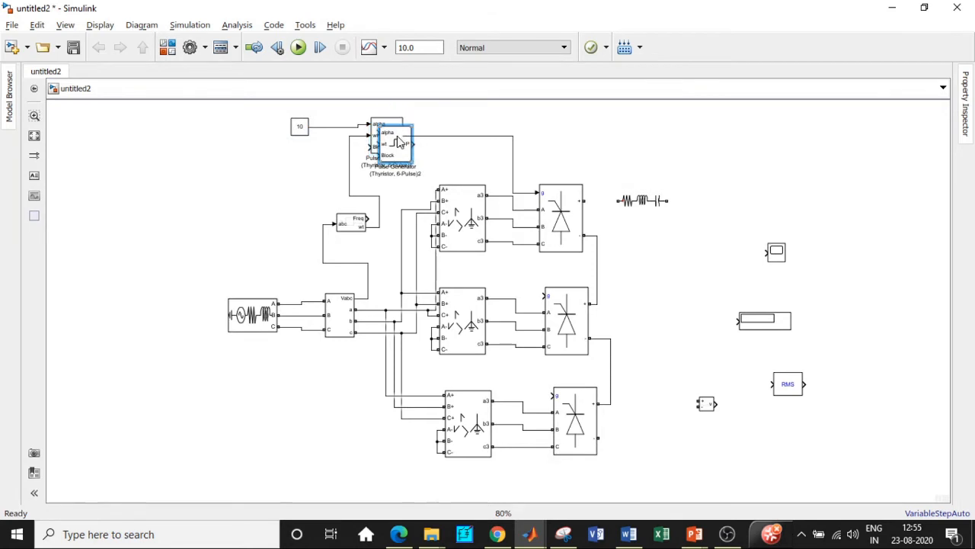
drag(398, 140, 351, 381)
key(ctrl+v)
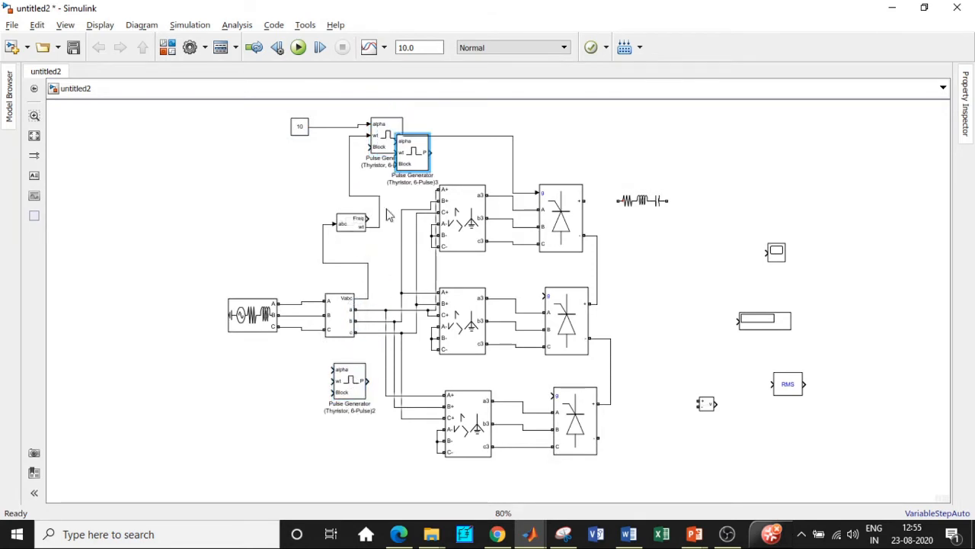
drag(400, 144, 351, 462)
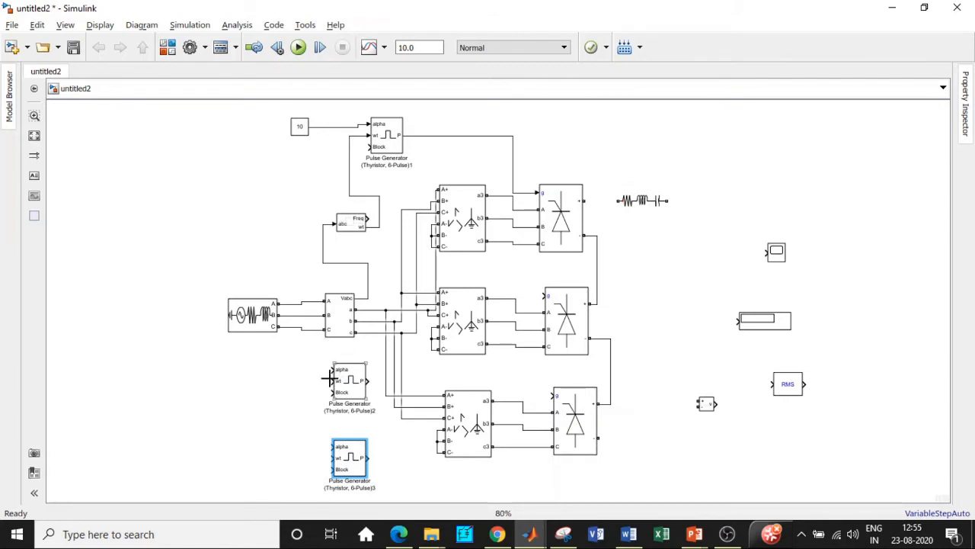
Branch the PLL's wt signal to both copied Pulse Generators and wire their P outputs to the middle and lowest bridges' g inputs
drag(329, 379, 373, 228)
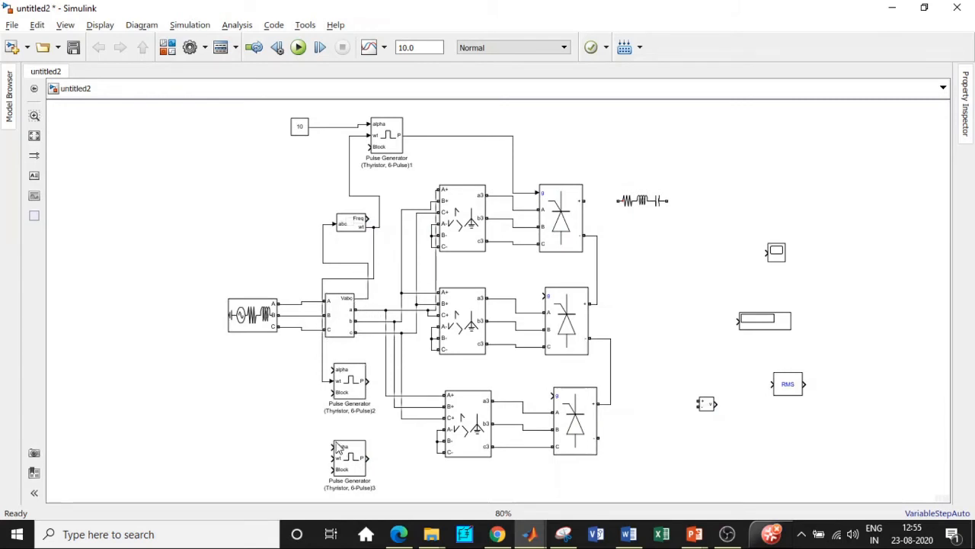
drag(330, 457, 326, 381)
drag(369, 379, 384, 335)
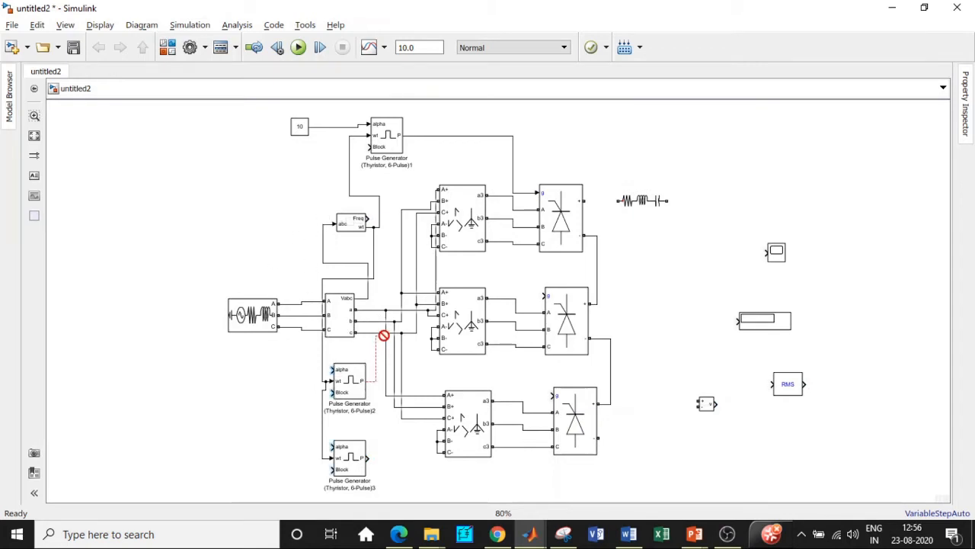
drag(384, 335, 544, 293)
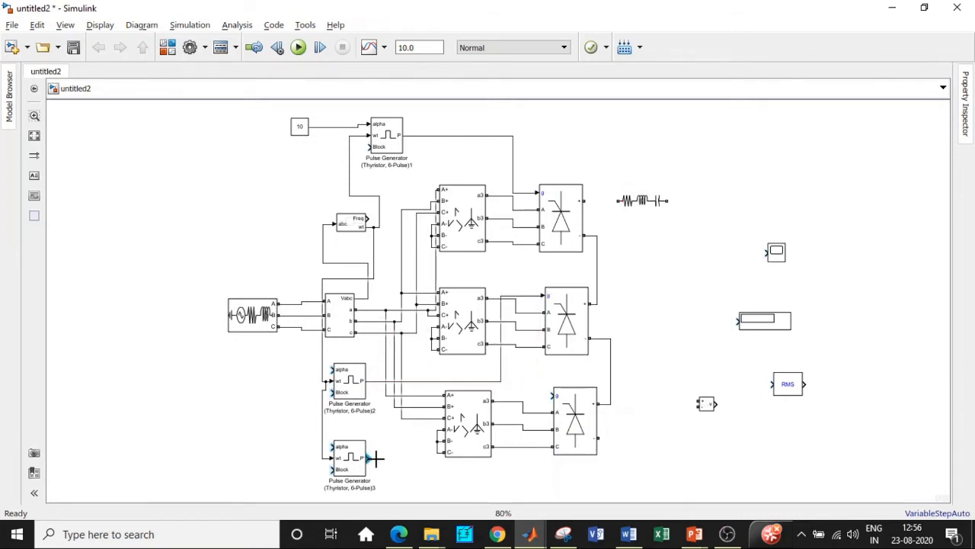
drag(369, 457, 550, 394)
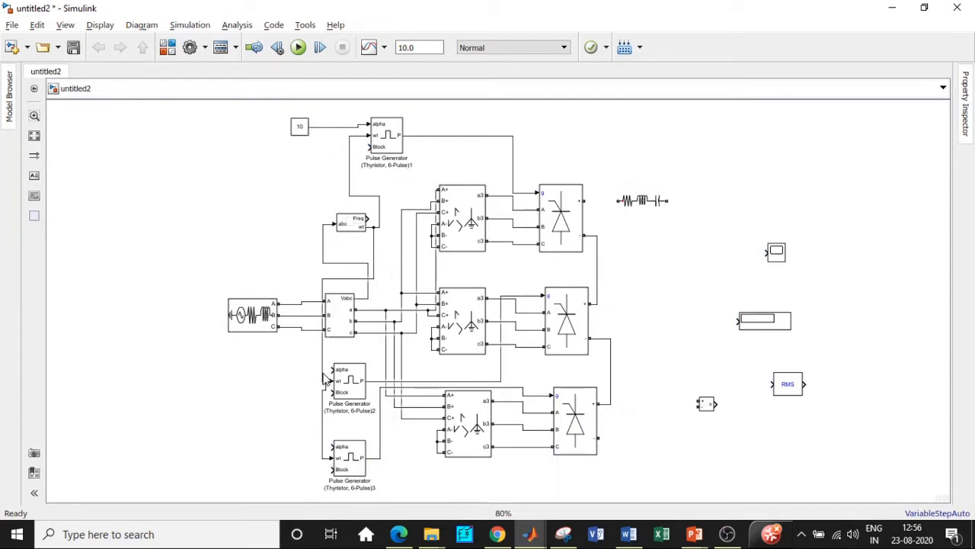
Branch the Constant block's output to the alpha inputs of both copied Pulse Generators
drag(329, 369, 312, 126)
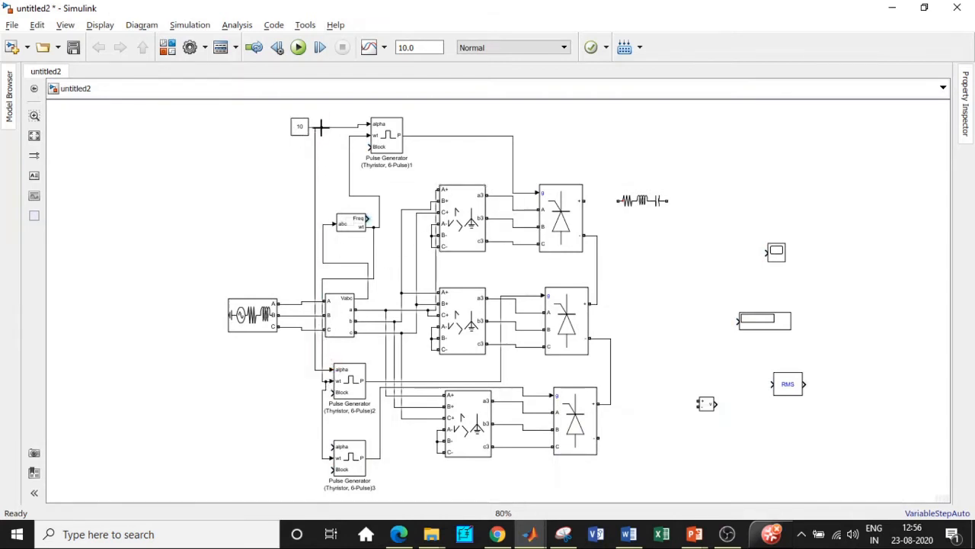
drag(333, 446, 320, 126)
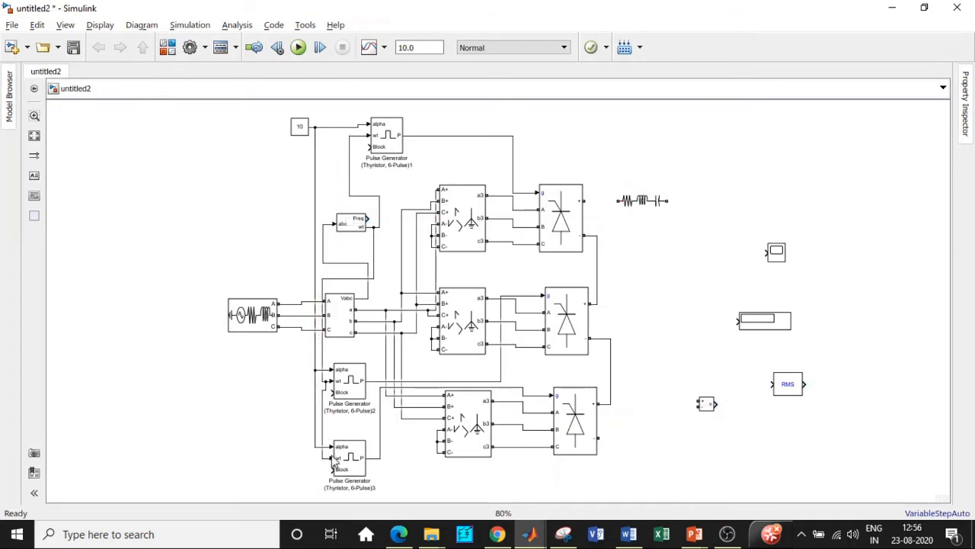
click(315, 405)
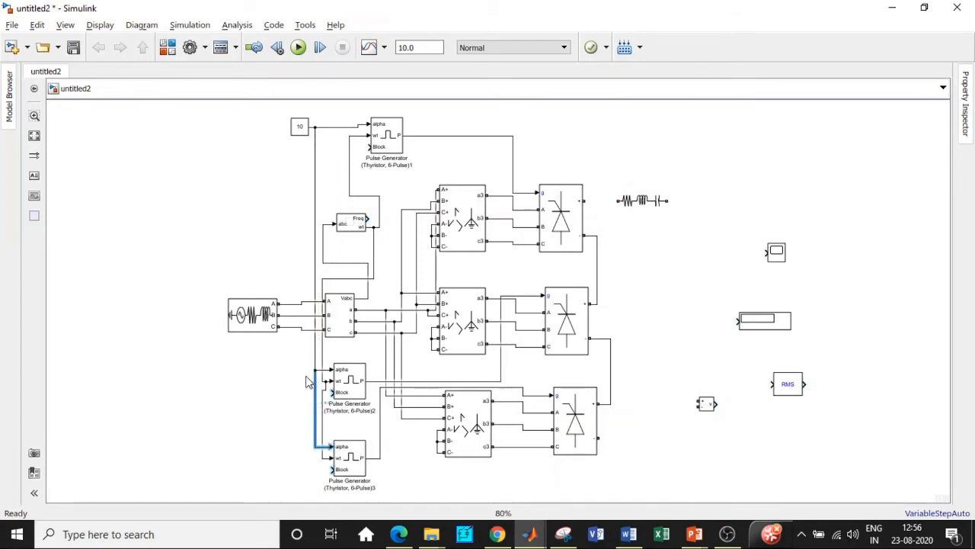
click(254, 240)
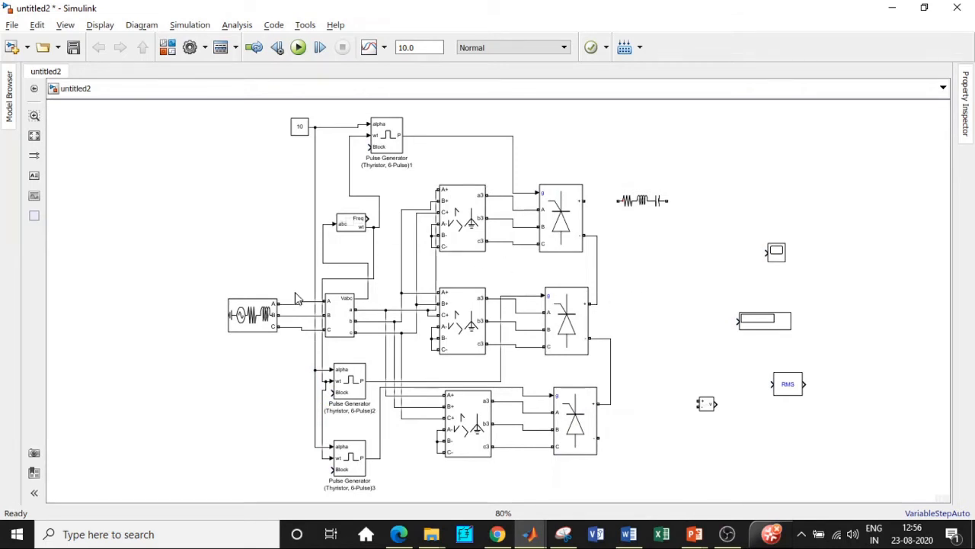
Configure the Series RLC Branch as type L with 200e-3 H and connect it to the uppermost bridge's plus terminal
double_click(642, 201)
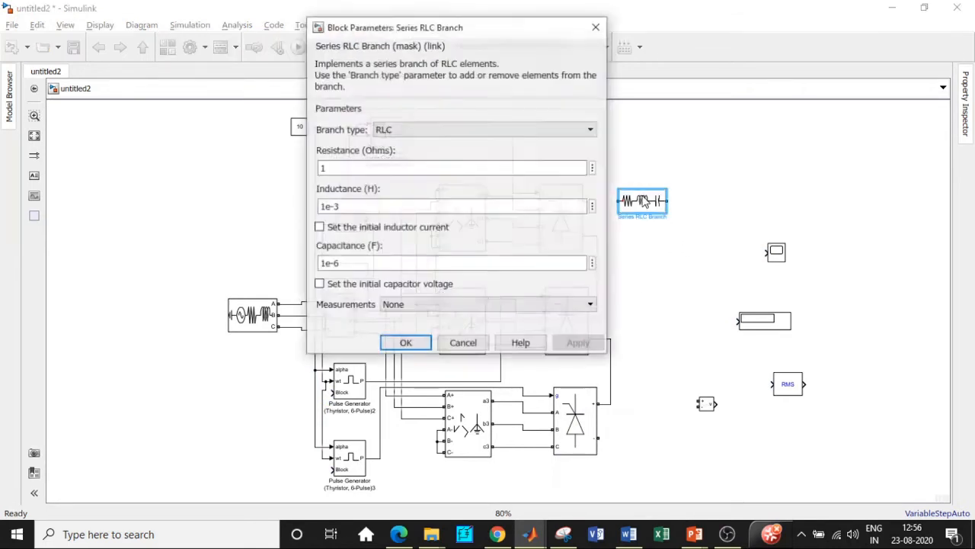
click(462, 132)
click(430, 166)
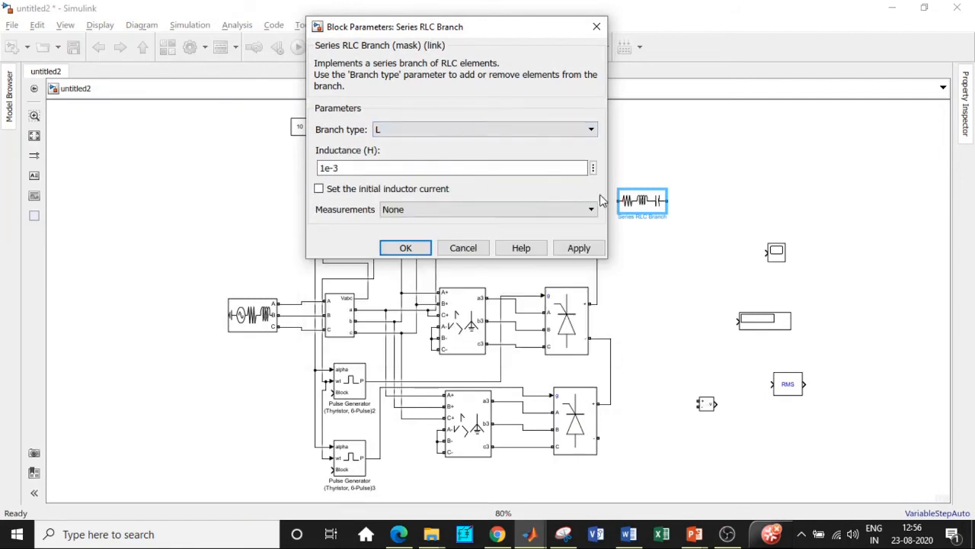
click(363, 169)
double_click(322, 168)
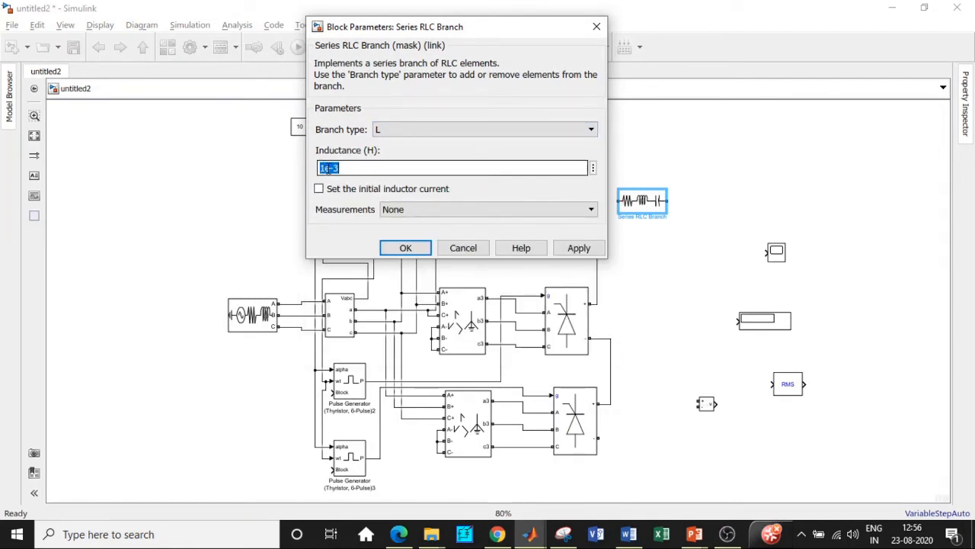
click(327, 168)
key(BackSpace)
text(2)
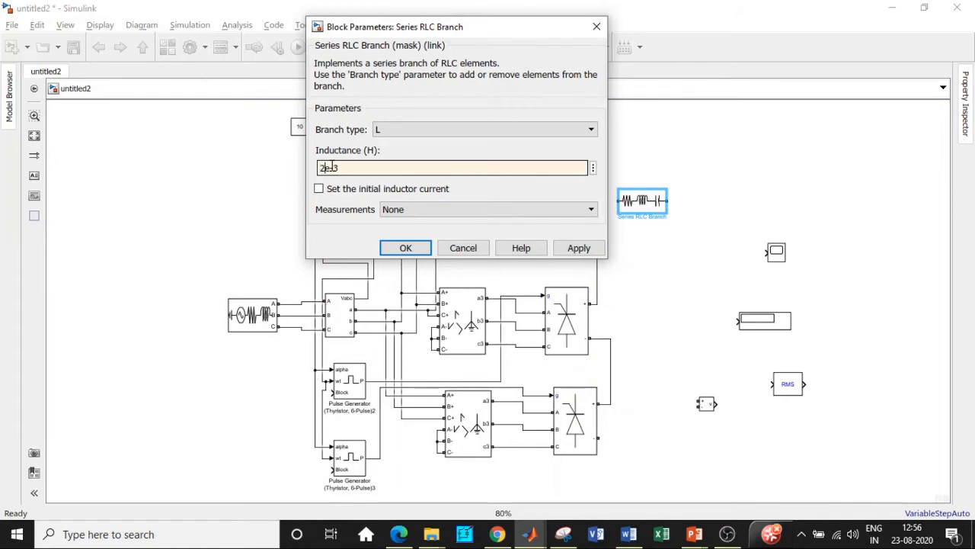
text(00)
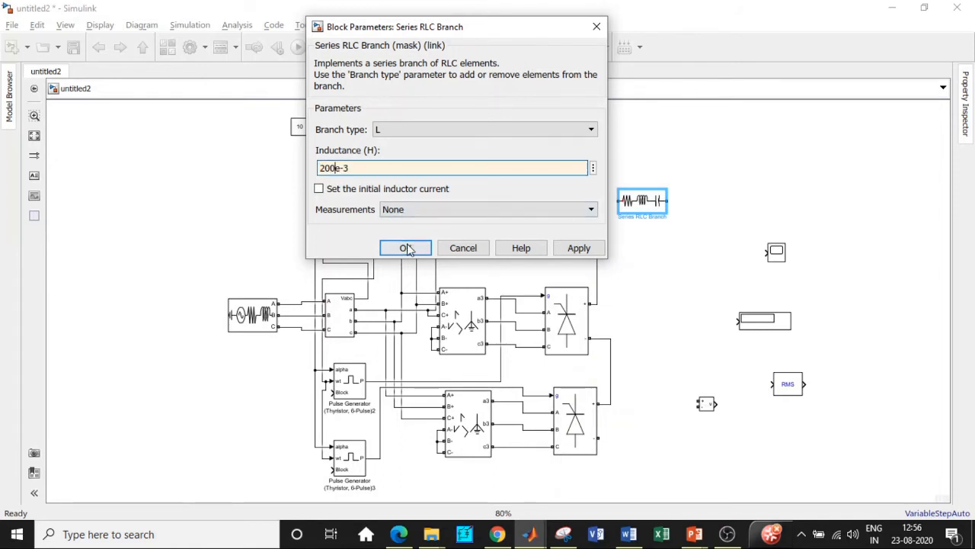
click(405, 247)
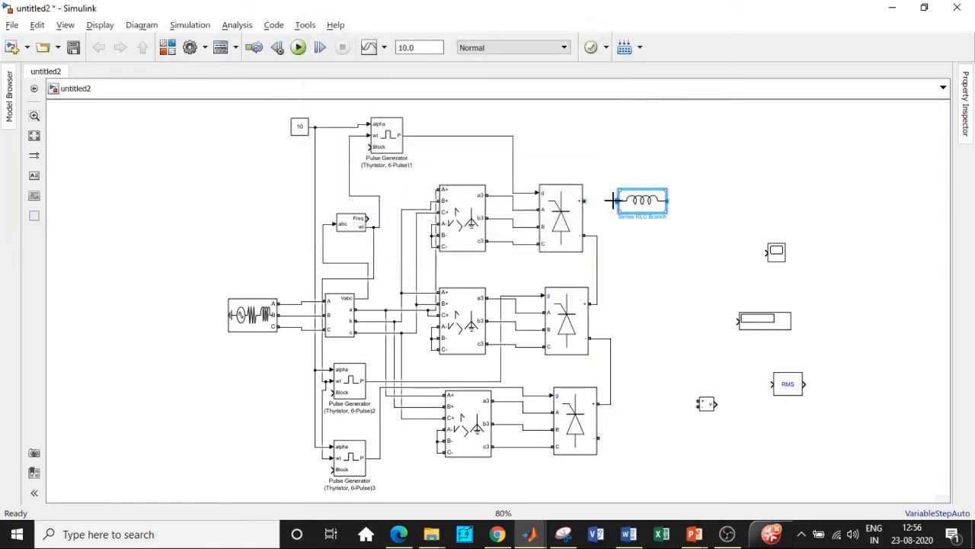
drag(619, 202, 583, 201)
Move the Display, Scope, RMS and Voltage Measurement blocks farther out to free space beside the inductor
drag(762, 324, 896, 195)
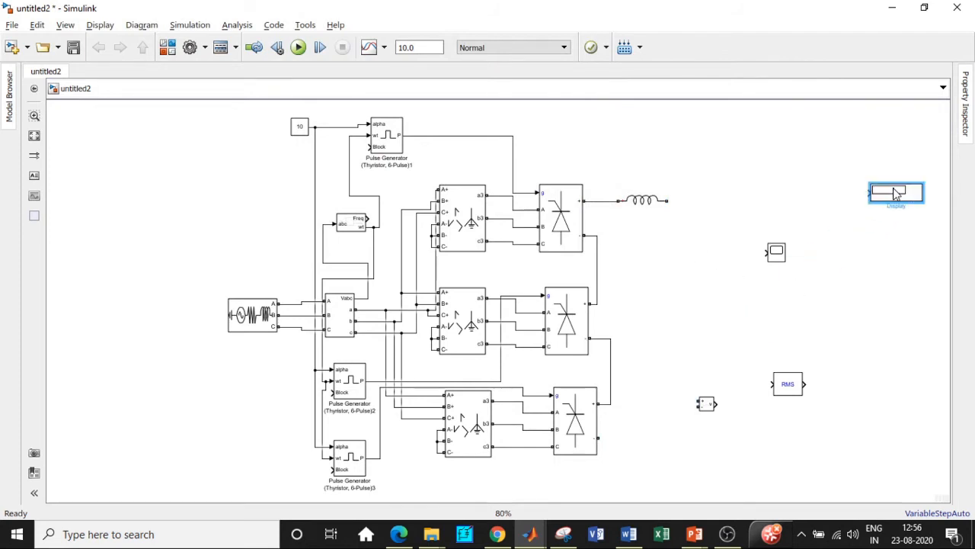
drag(776, 253, 833, 135)
drag(792, 388, 885, 342)
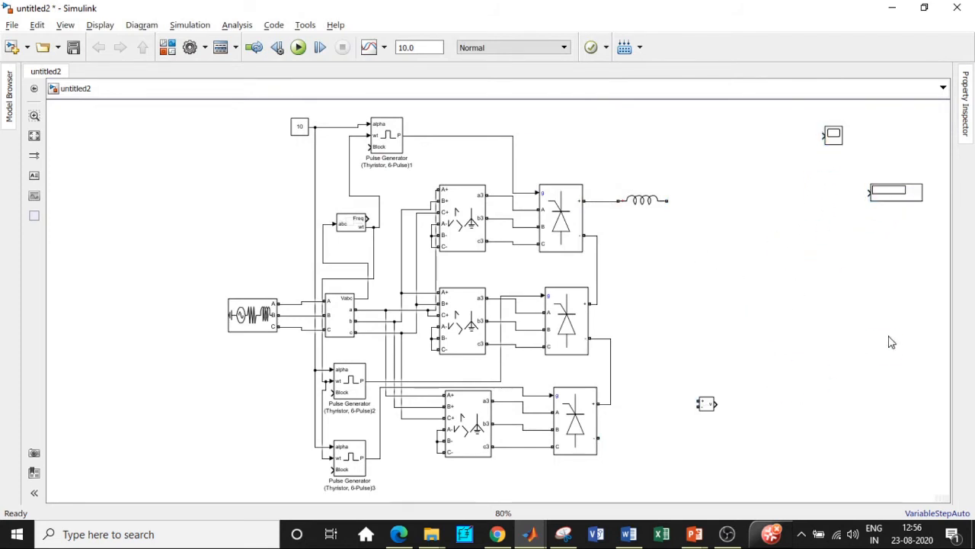
drag(703, 404, 871, 406)
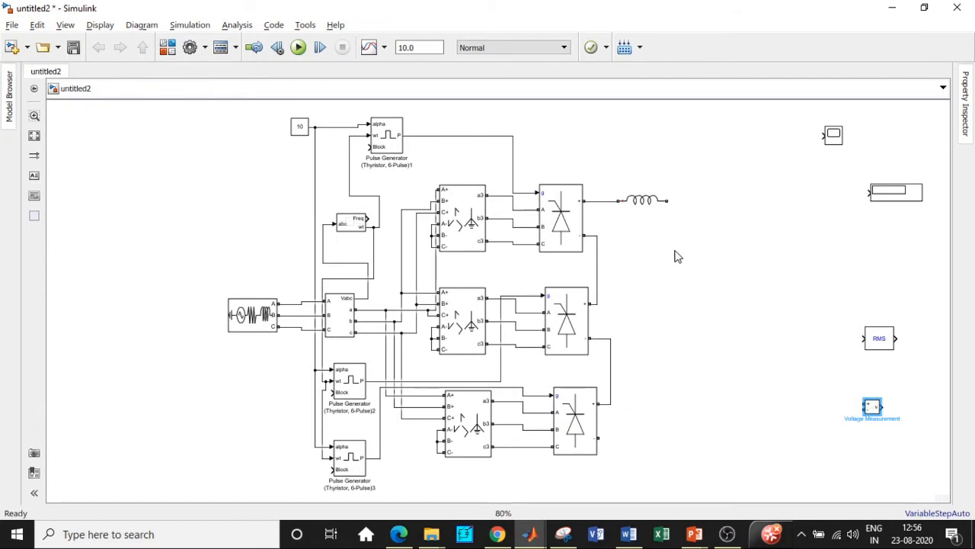
Place a copy of the inductor branch below and beyond the original and rotate it to vertical
click(646, 204)
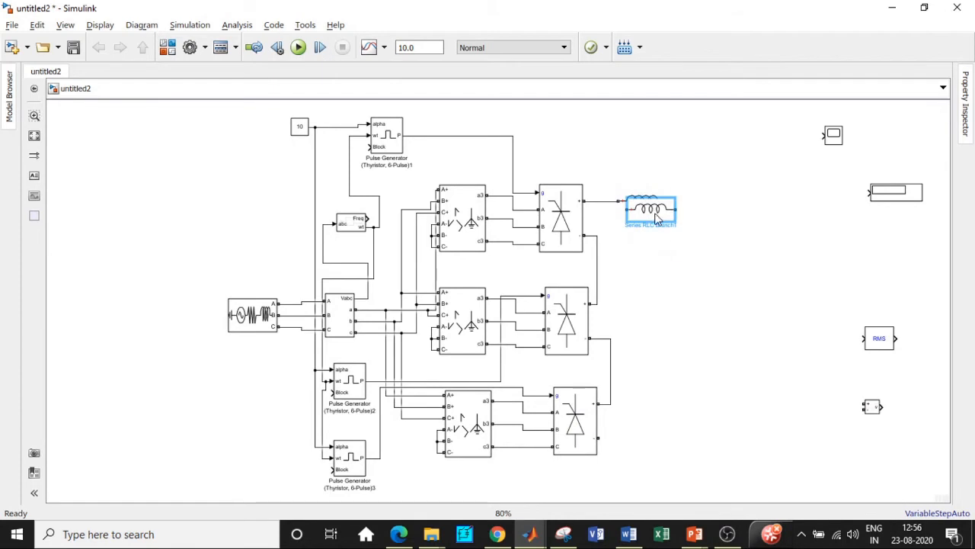
drag(646, 202, 716, 324)
key(ctrl+r)
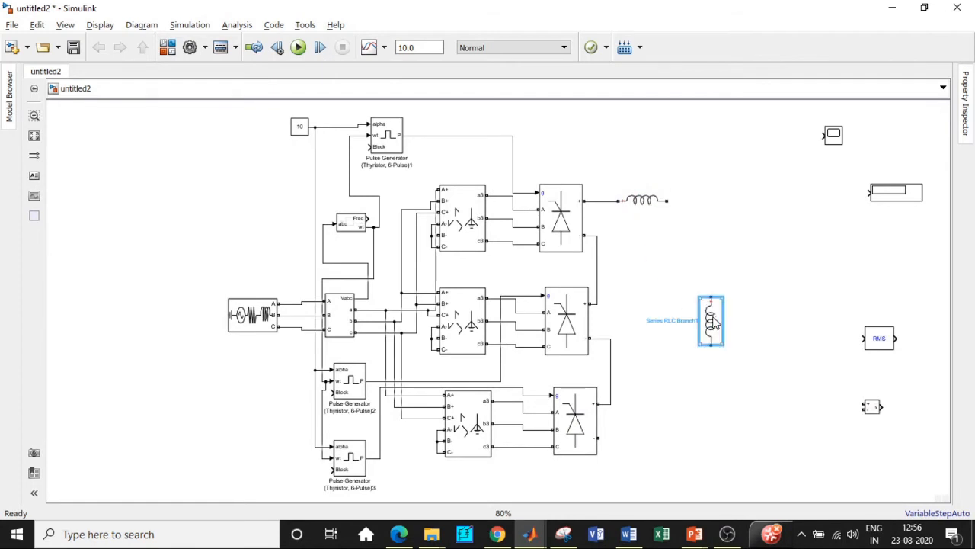
Set the vertical branch to type C with 10e-6 F and wire it between the inductor's free end and the lowest bridge's minus terminal
double_click(713, 320)
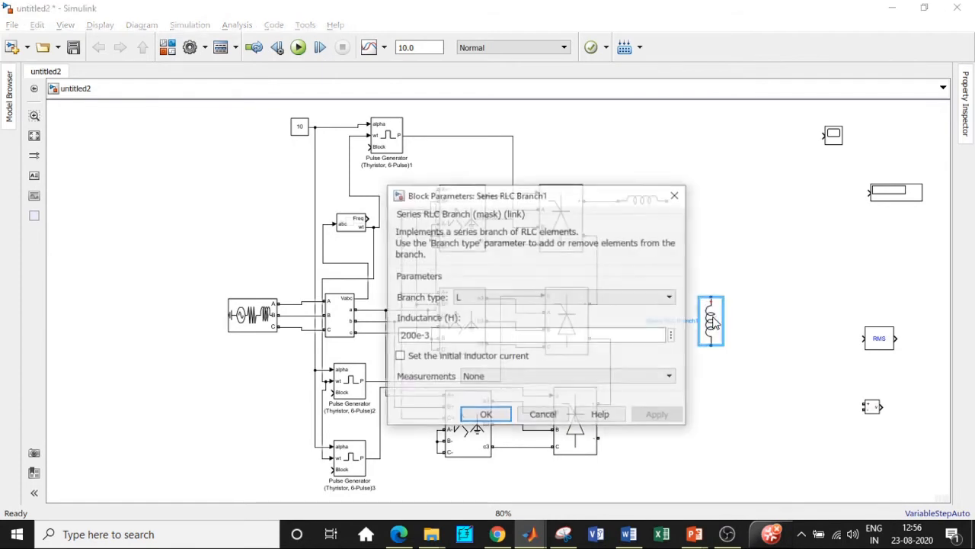
click(591, 296)
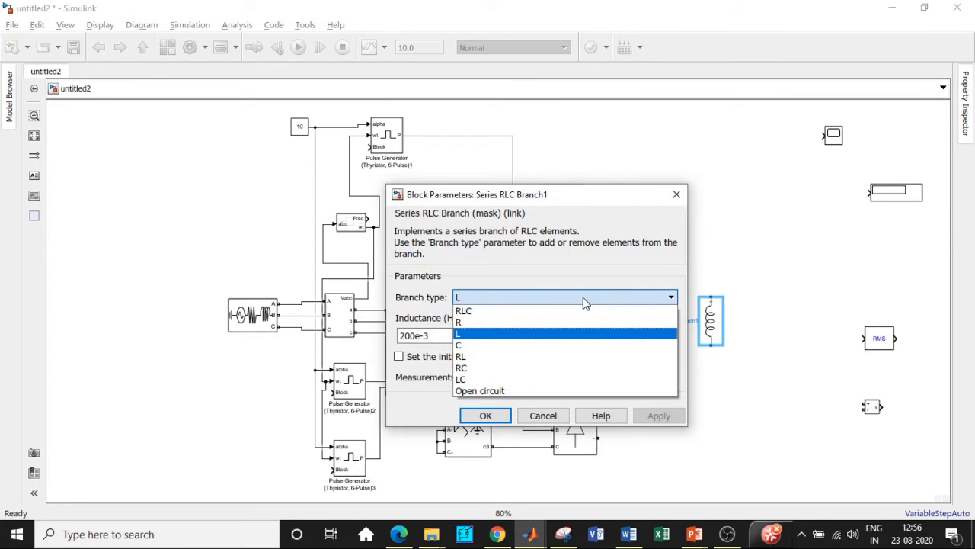
click(511, 346)
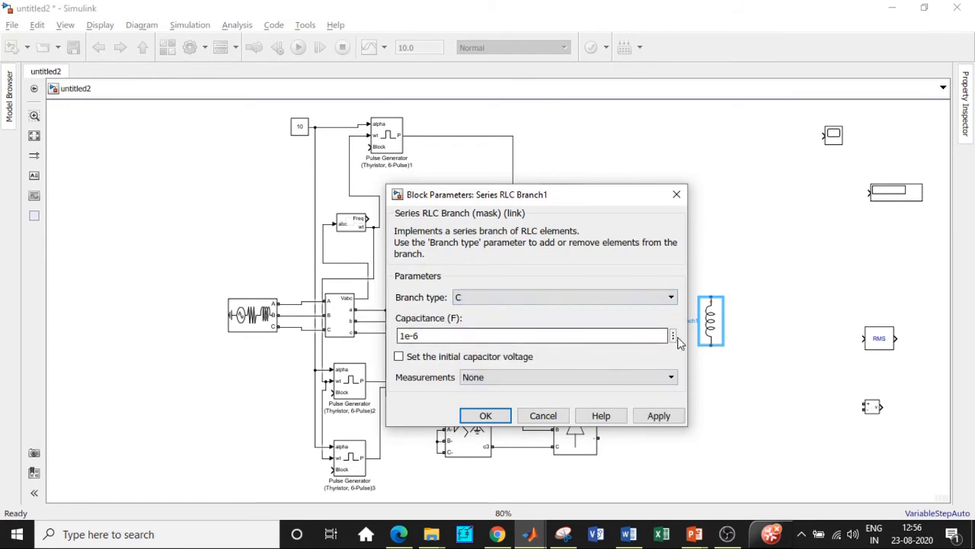
double_click(404, 338)
click(406, 335)
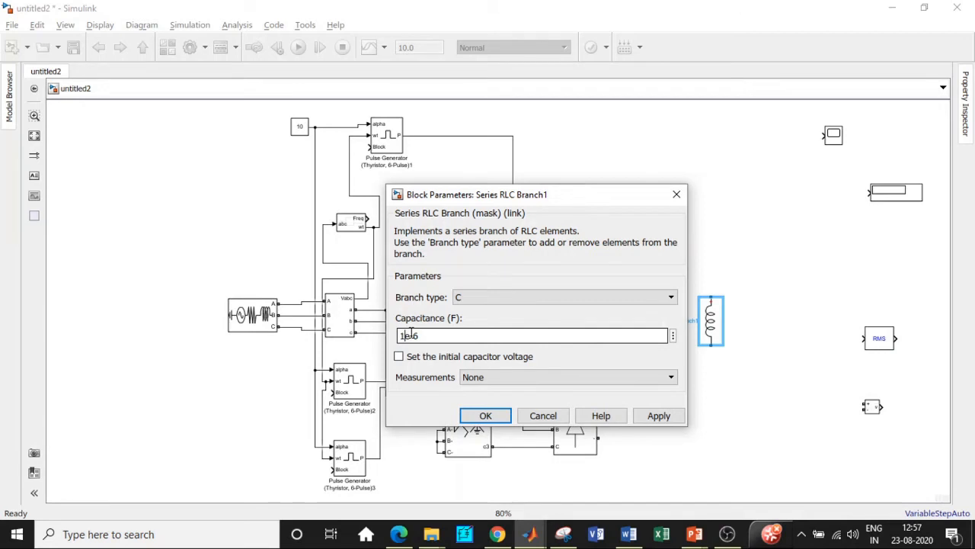
text(0)
click(486, 416)
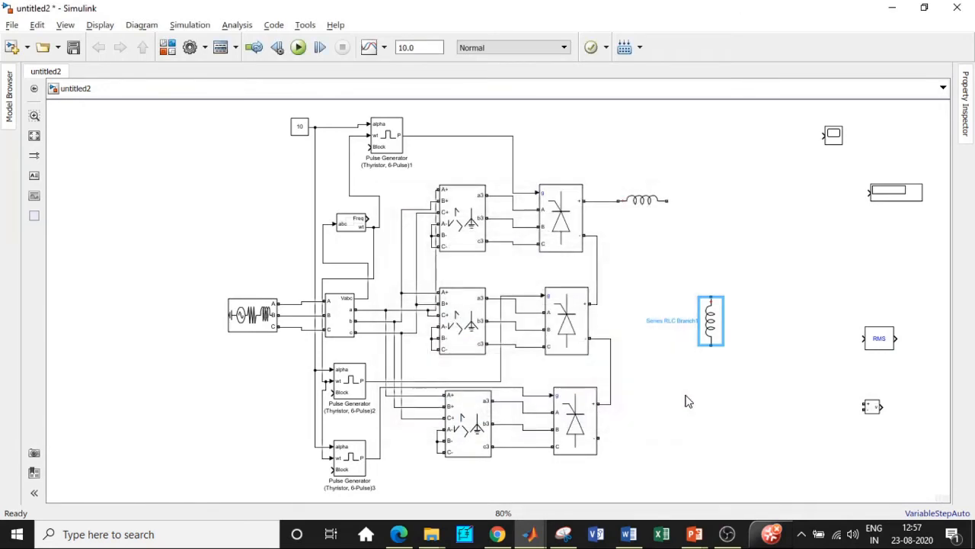
mouse_move(710, 293)
mouse_down()
mouse_move(692, 218)
mouse_move(667, 200)
mouse_up()
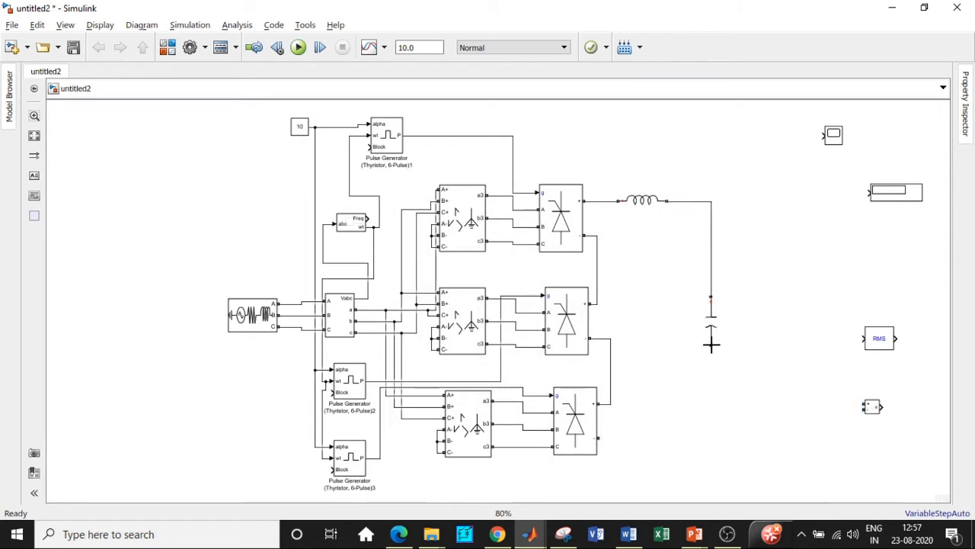
drag(711, 344, 602, 435)
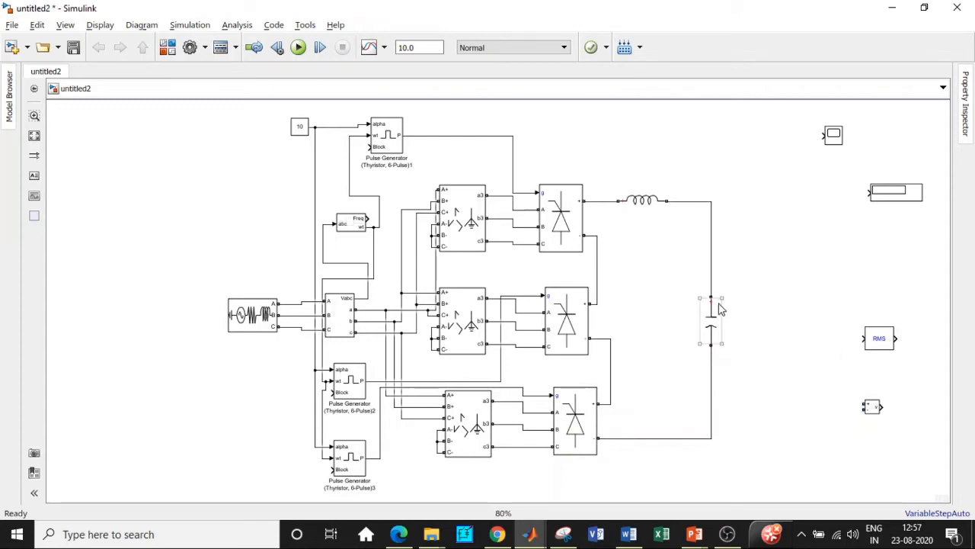
Place a copy of the inductor branch beyond the capacitor, rotate it to vertical and align it with the capacitor
click(642, 202)
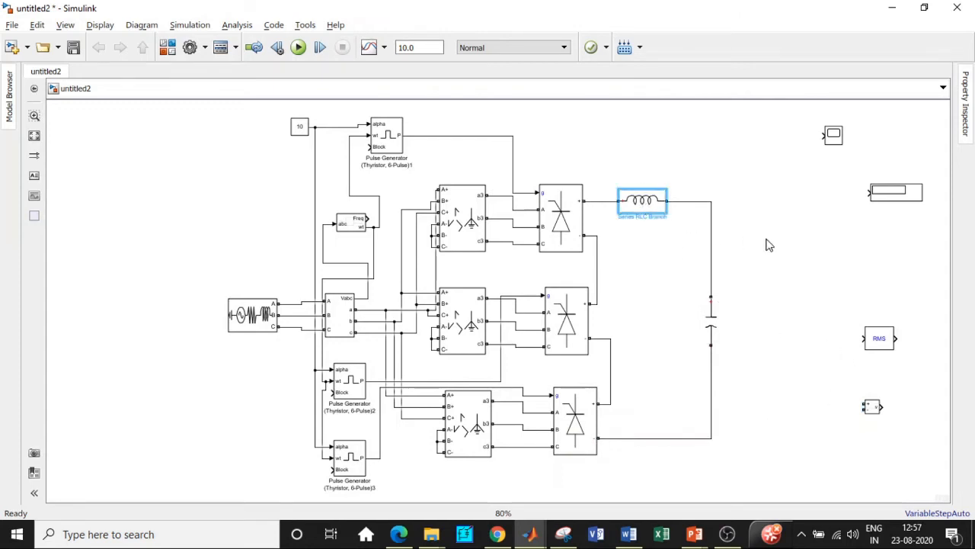
drag(650, 208, 804, 288)
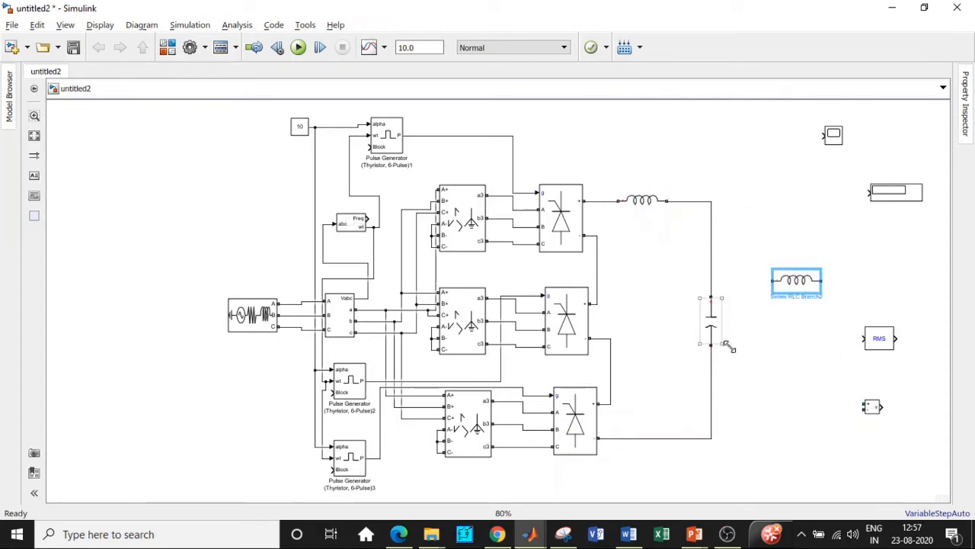
key(ctrl+r)
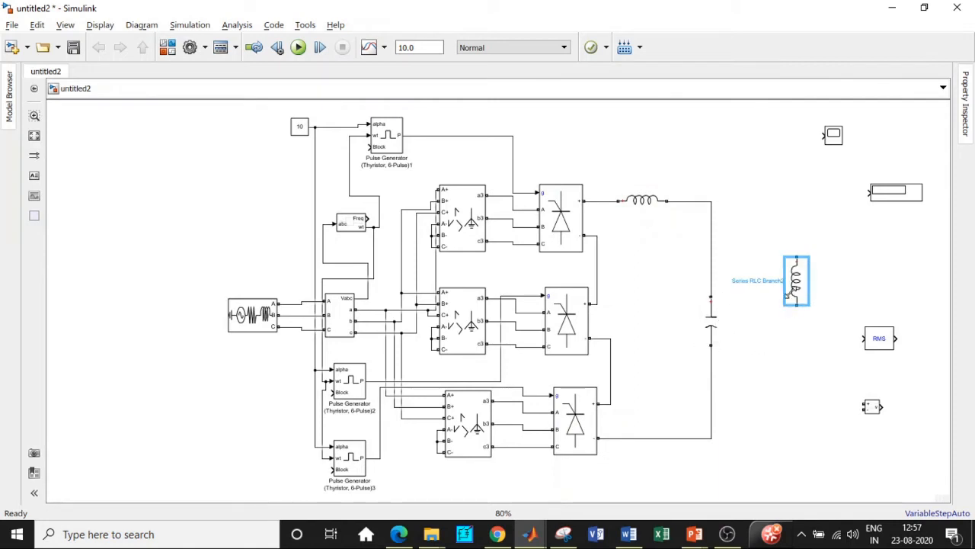
drag(787, 295, 793, 325)
Set the new vertical branch to type R with 1400 ohms and wire it in parallel with the capacitor
double_click(793, 326)
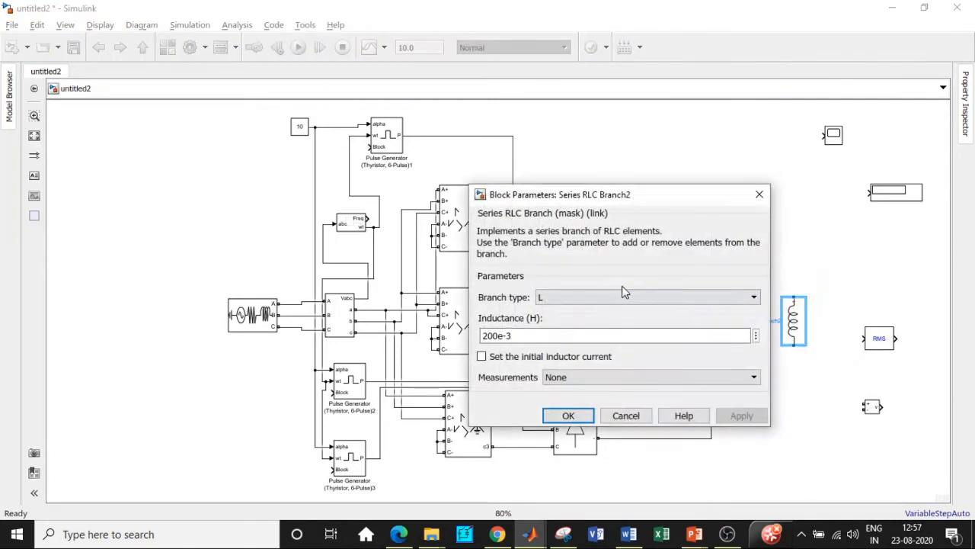
click(759, 194)
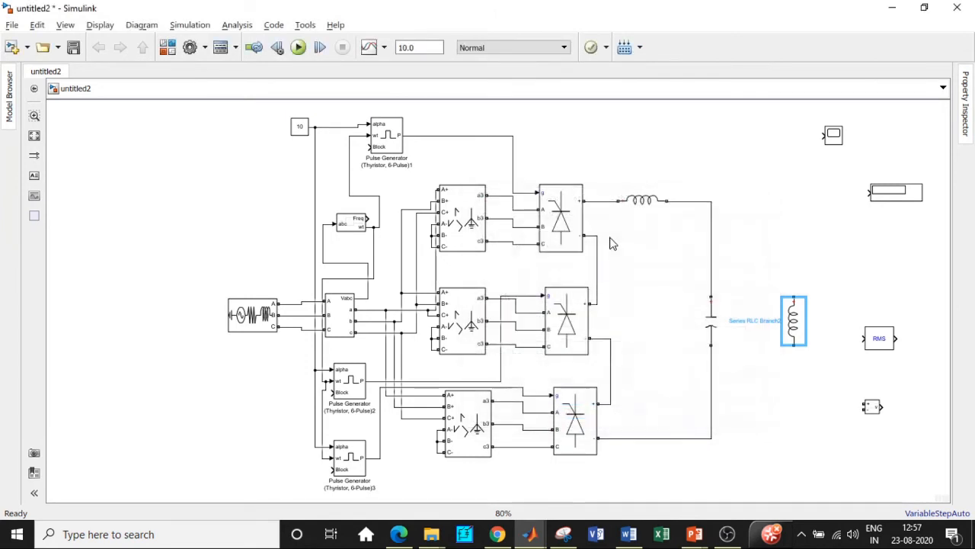
double_click(796, 318)
click(628, 298)
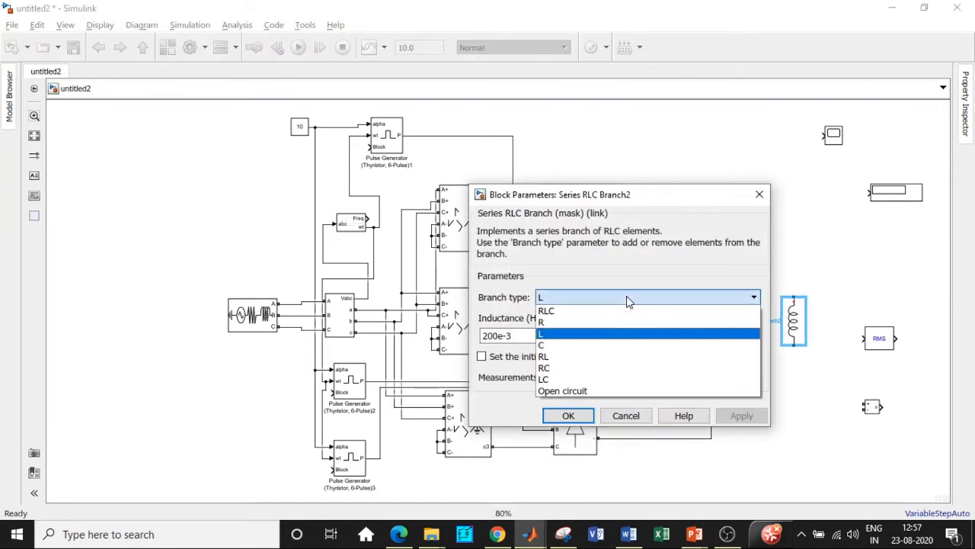
click(559, 324)
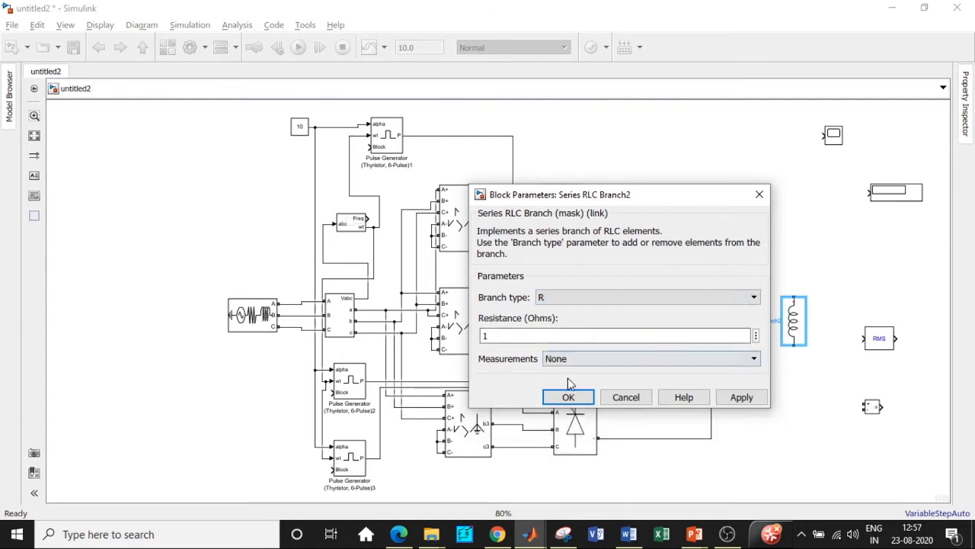
click(509, 335)
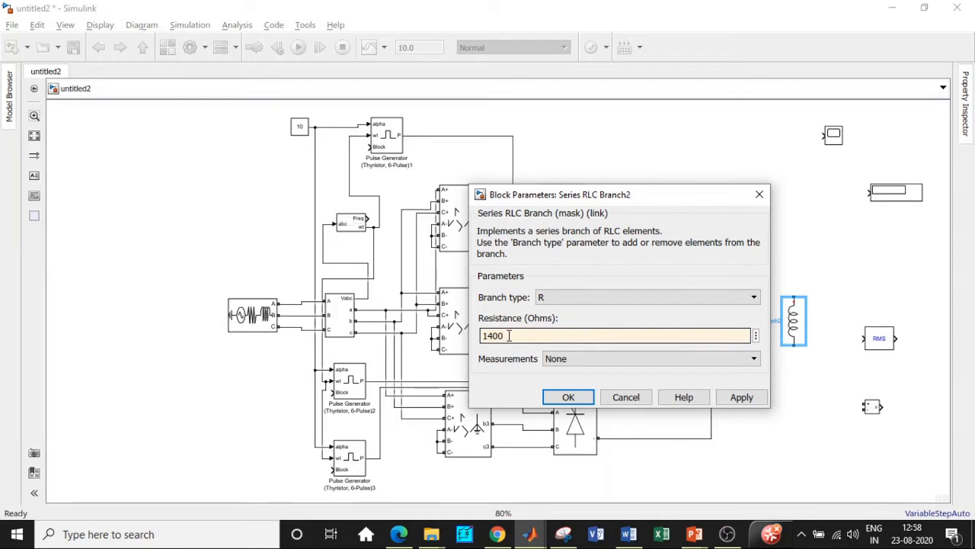
click(568, 397)
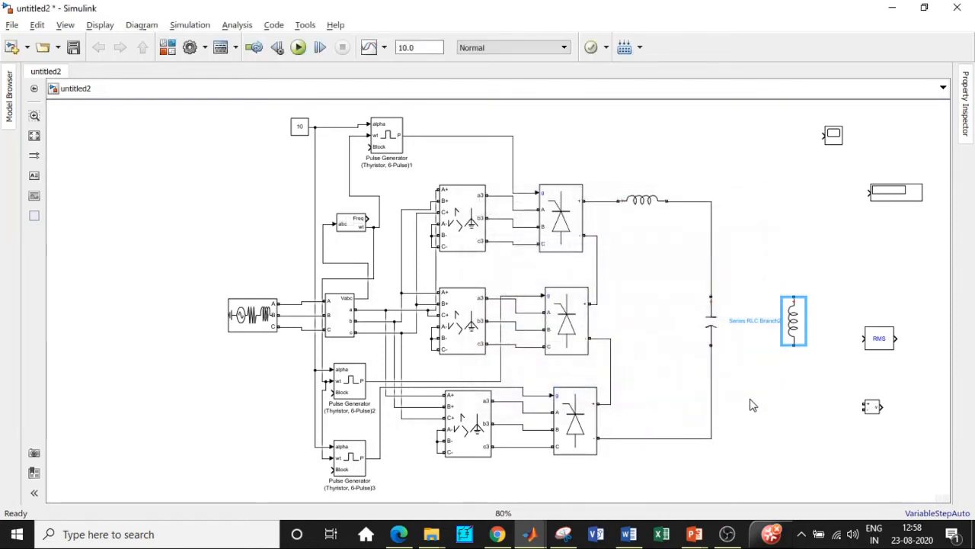
mouse_move(793, 297)
mouse_down()
mouse_move(736, 197)
mouse_move(711, 201)
mouse_up()
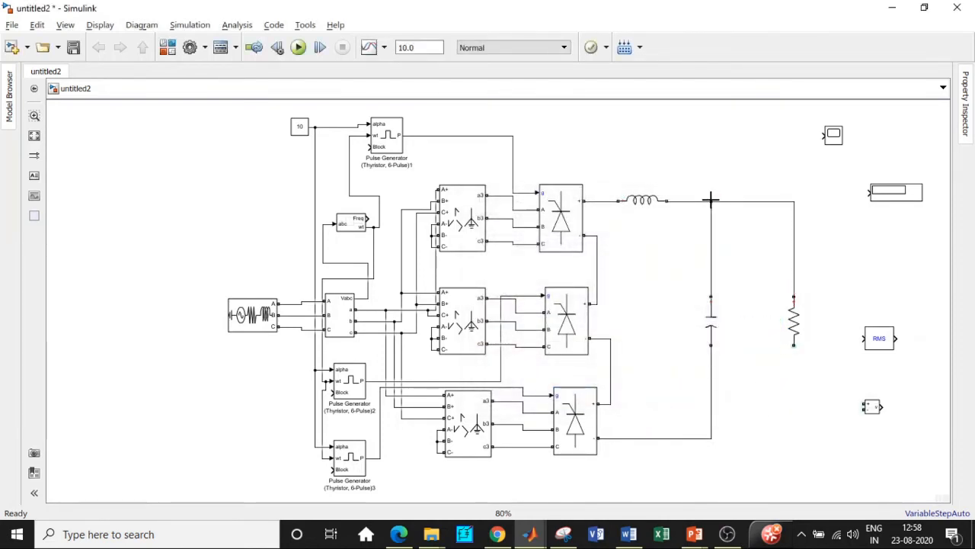
mouse_move(794, 344)
mouse_down()
mouse_move(733, 435)
mouse_move(712, 438)
mouse_up()
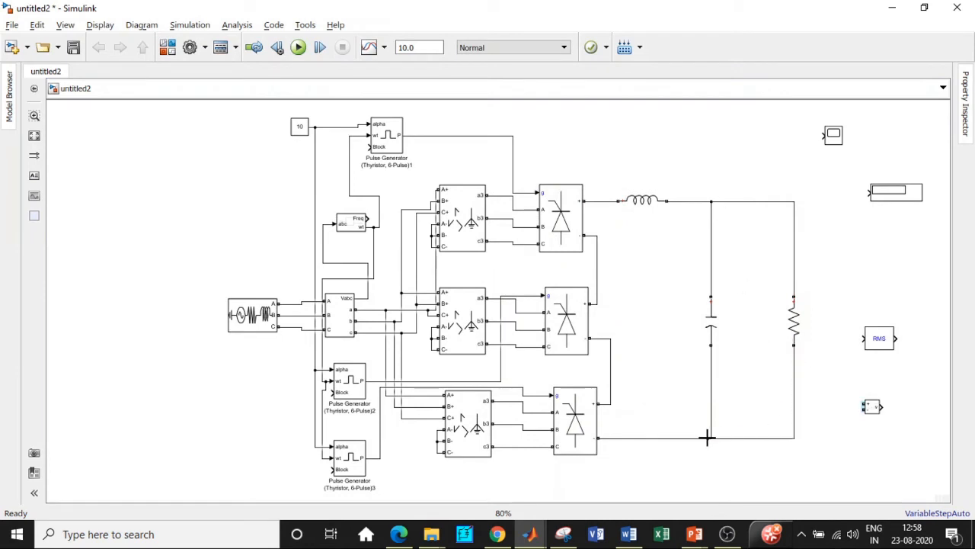
Move the Voltage Measurement block beside the load resistor and connect its two inputs across the resistor
click(876, 407)
drag(876, 407, 796, 274)
drag(827, 315, 796, 361)
Set the RMS block's fundamental frequency to 50 Hz, feed it from the Voltage Measurement output and place it below that block
click(879, 341)
double_click(880, 341)
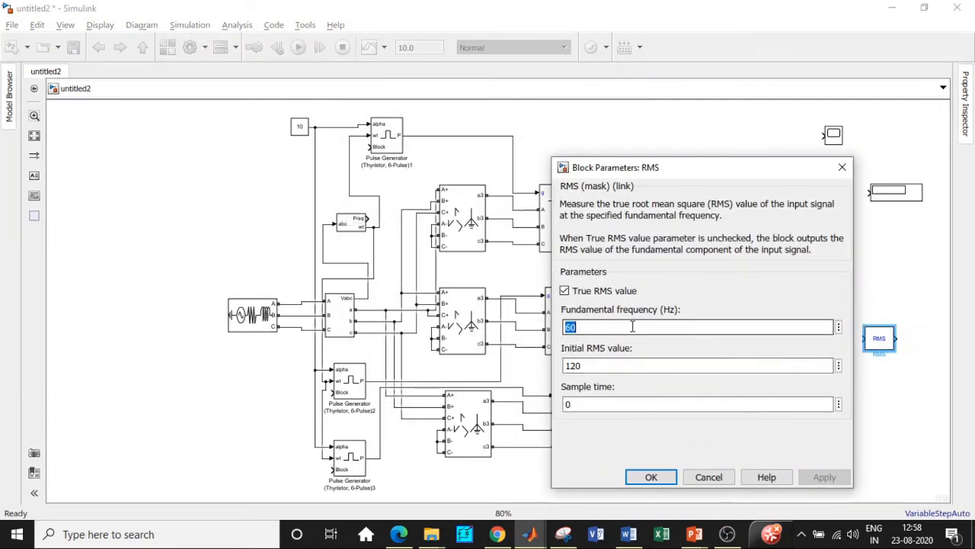
text(5)
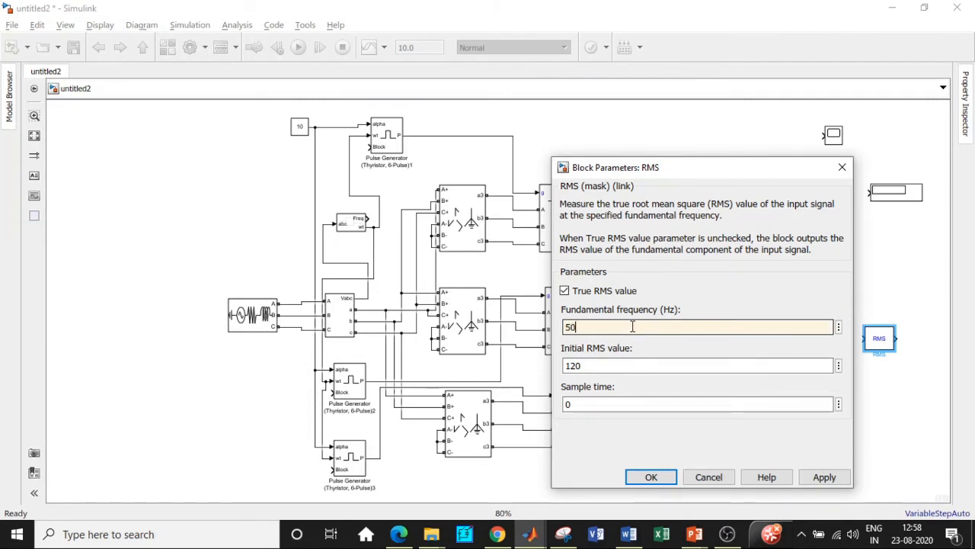
click(657, 477)
drag(861, 340, 843, 312)
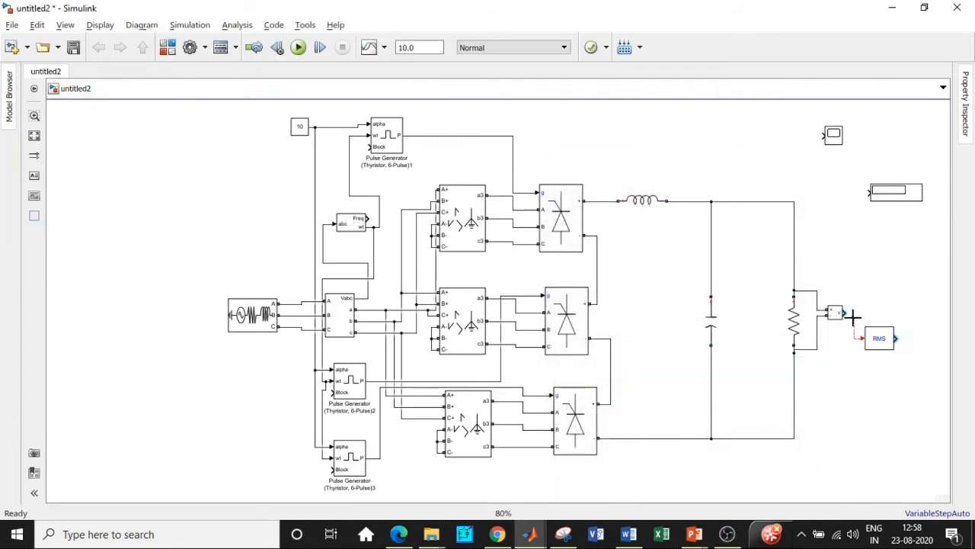
drag(880, 346, 857, 375)
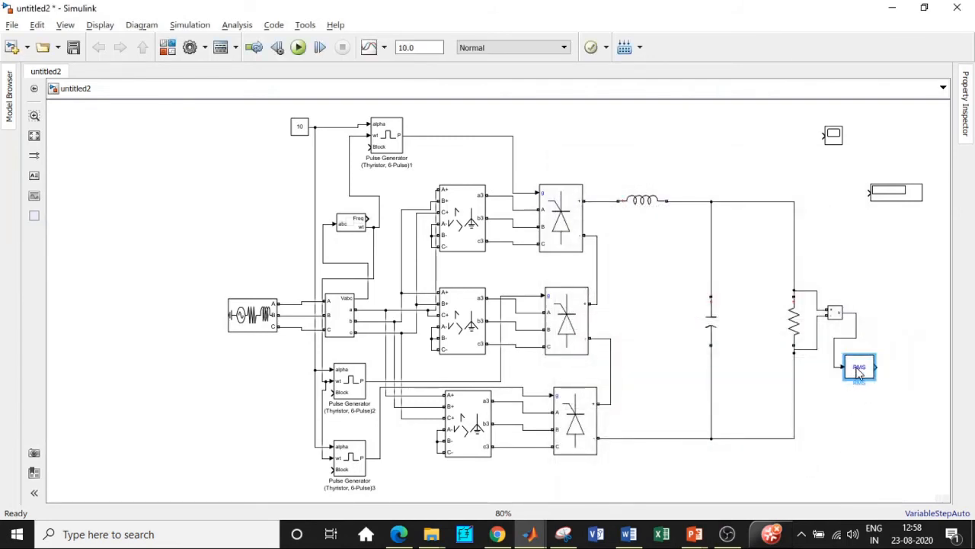
Connect the Display to the RMS output and the Scope to the Voltage Measurement output
drag(893, 200, 876, 370)
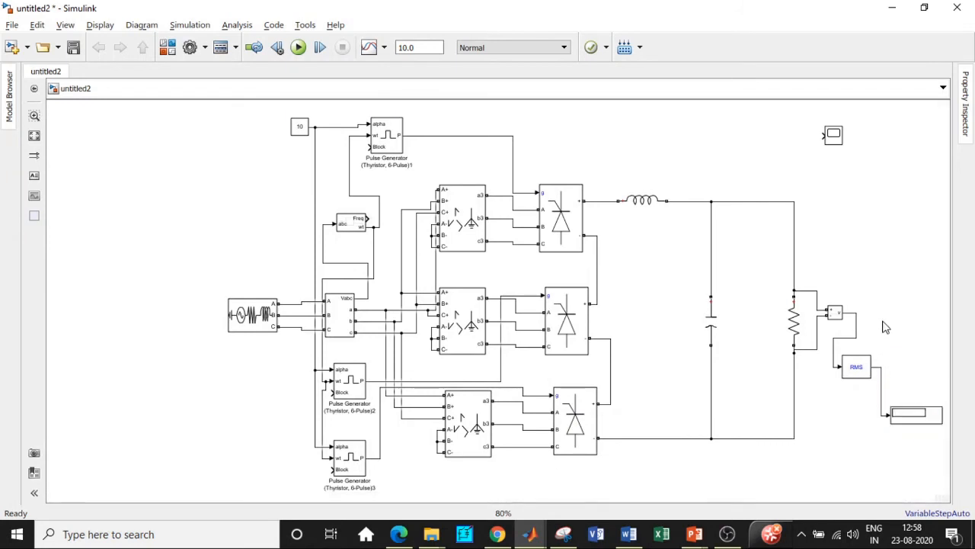
drag(835, 143, 891, 166)
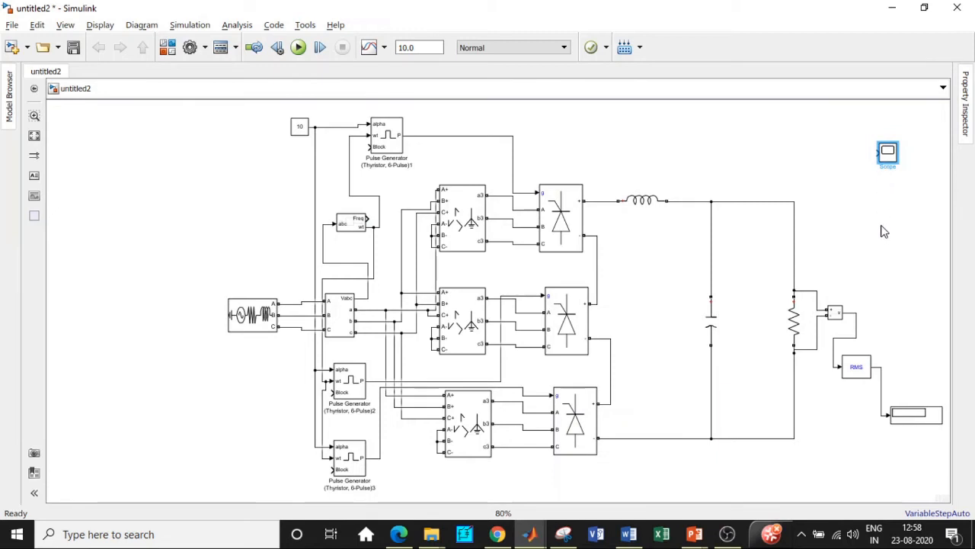
drag(876, 151, 851, 311)
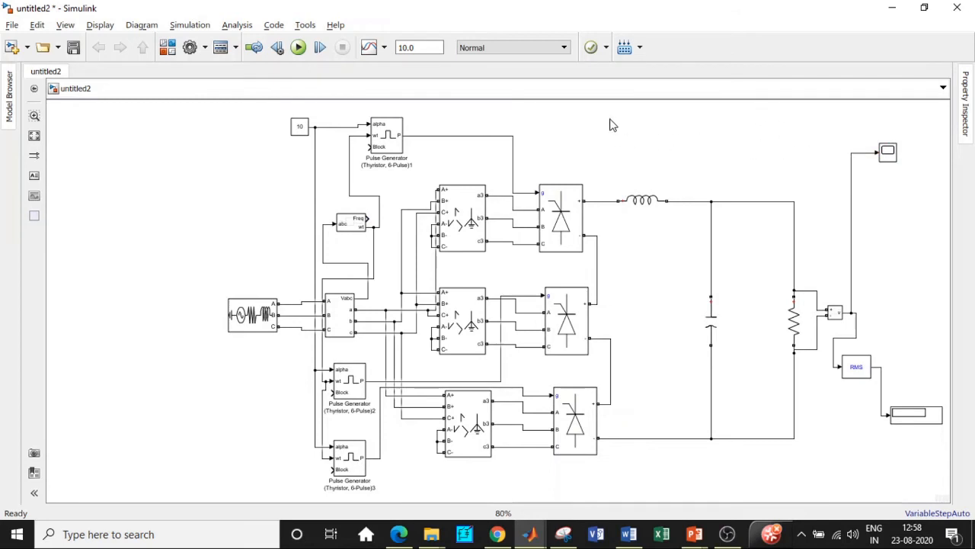
Set the Three-Phase Source to a phase-to-phase voltage of 254.05 Vrms and a frequency of 50 Hz
double_click(248, 318)
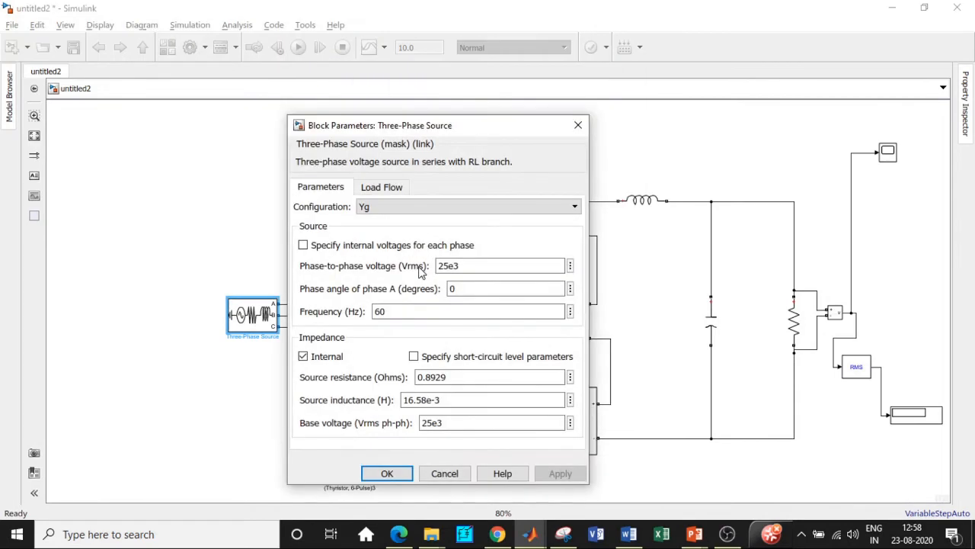
double_click(463, 266)
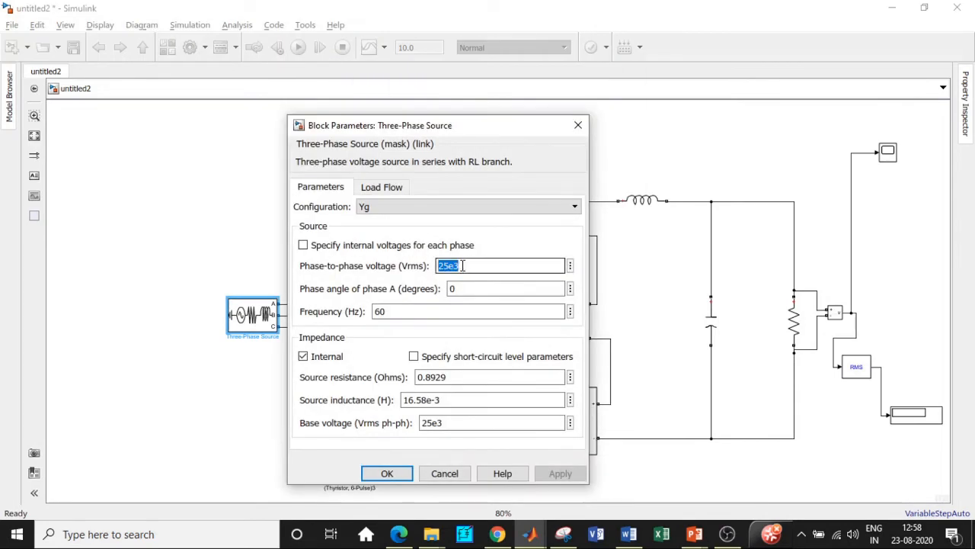
text(25)
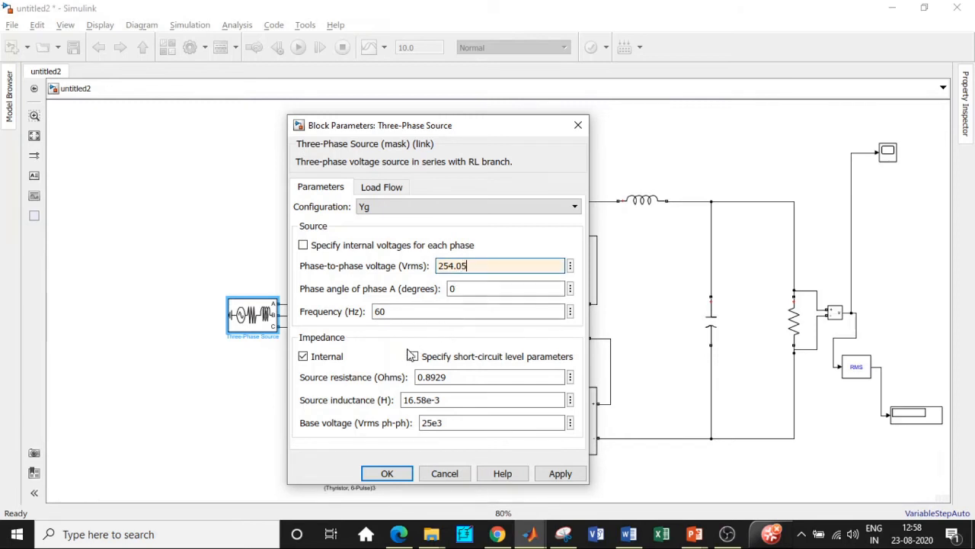
double_click(403, 314)
text(50)
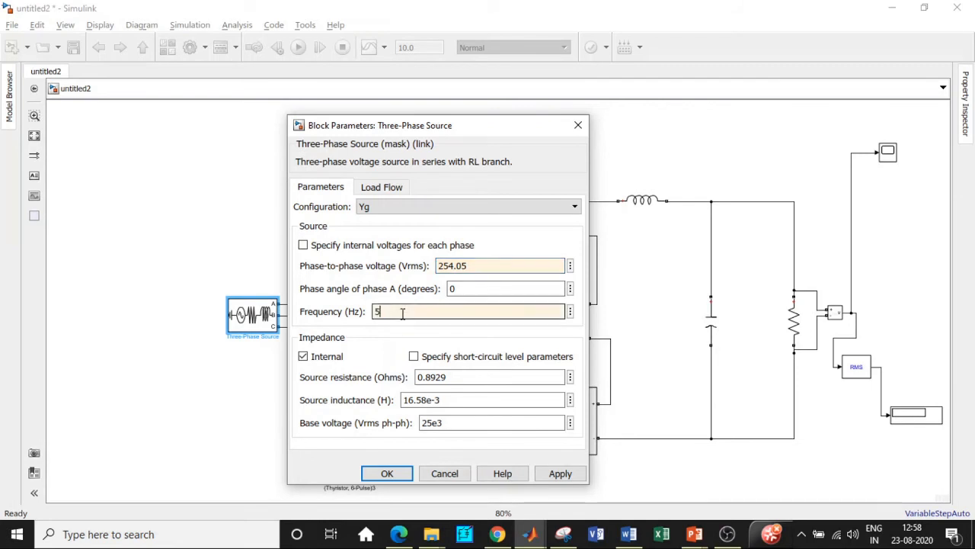
click(384, 473)
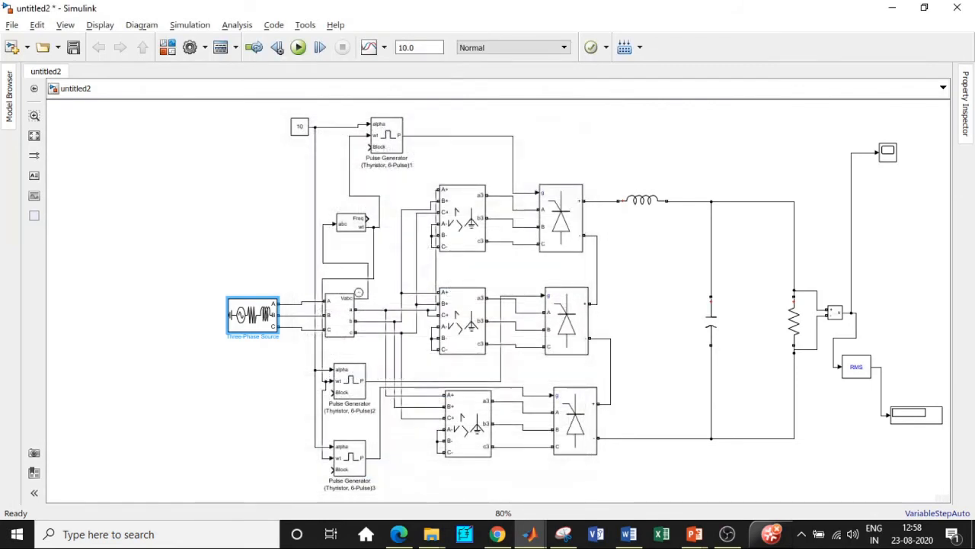
Set the uppermost zigzag transformer's nominal power and frequency to [50e3 50] and copy that entry for reuse
double_click(465, 219)
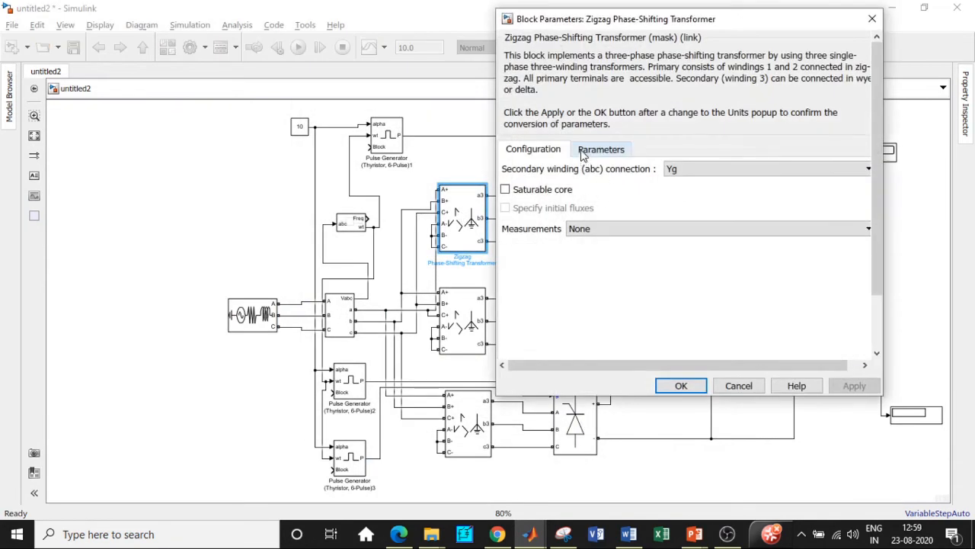
click(600, 149)
click(729, 192)
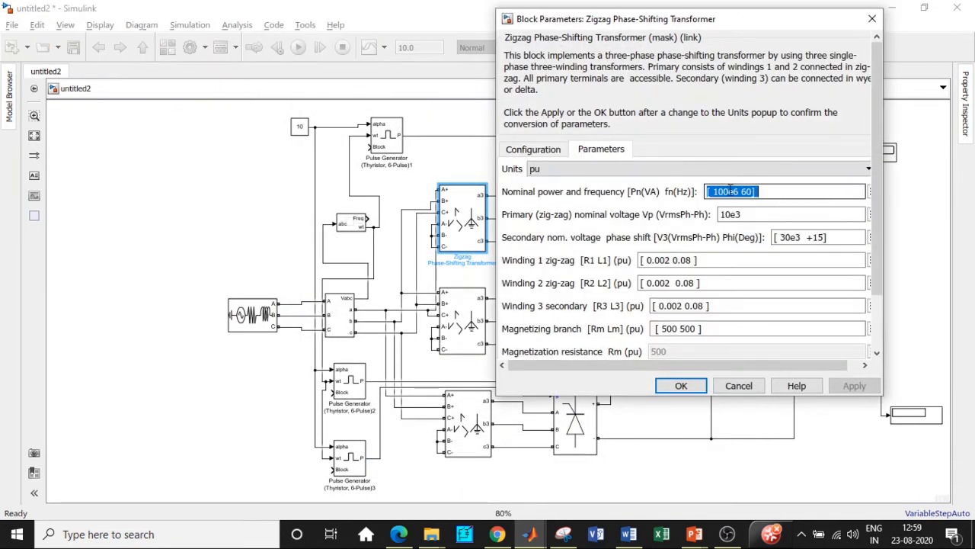
click(731, 191)
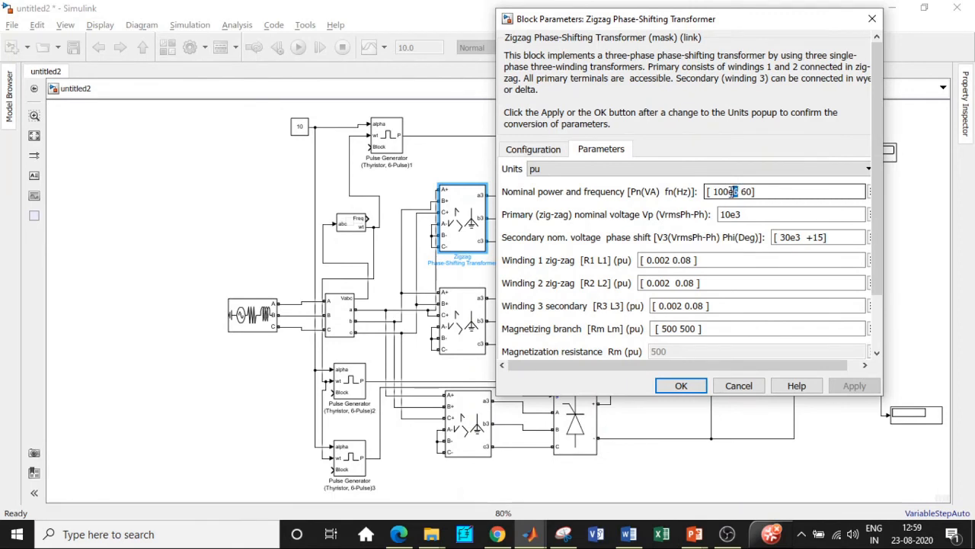
drag(738, 191, 719, 191)
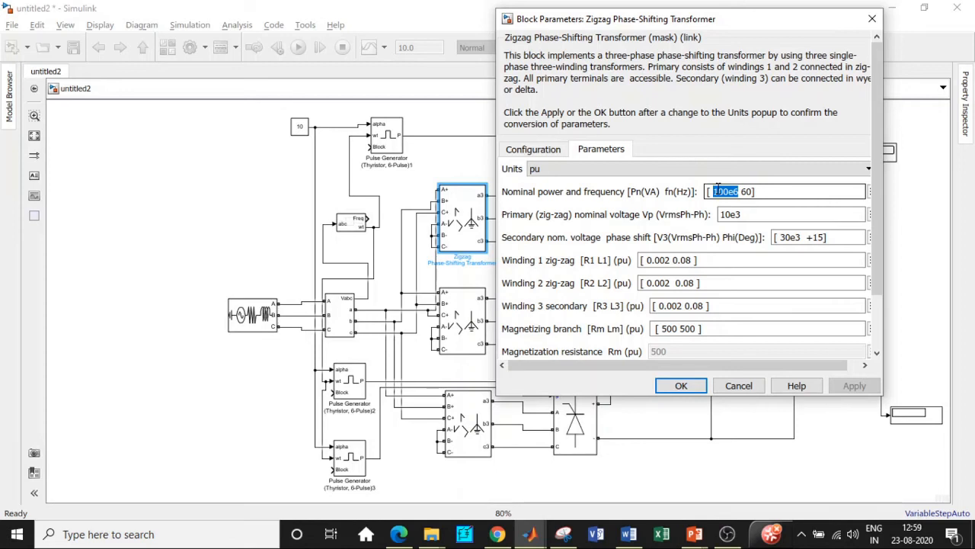
text(50)
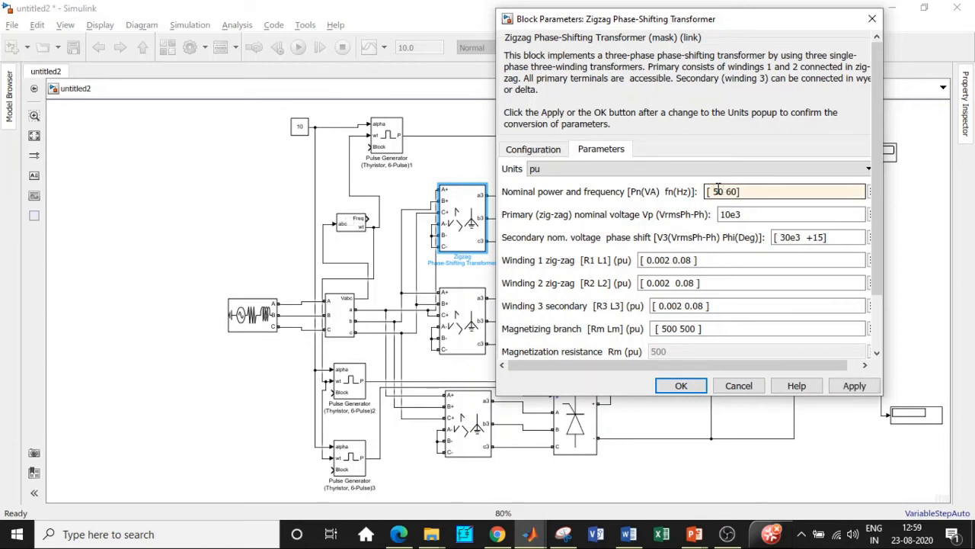
text(e3)
drag(745, 189, 736, 189)
text(50)
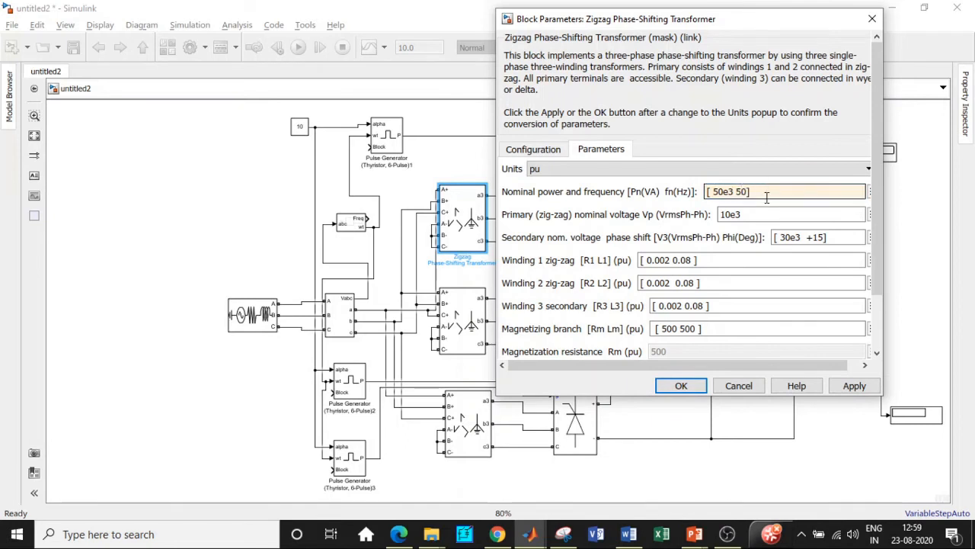
key(ctrl+a)
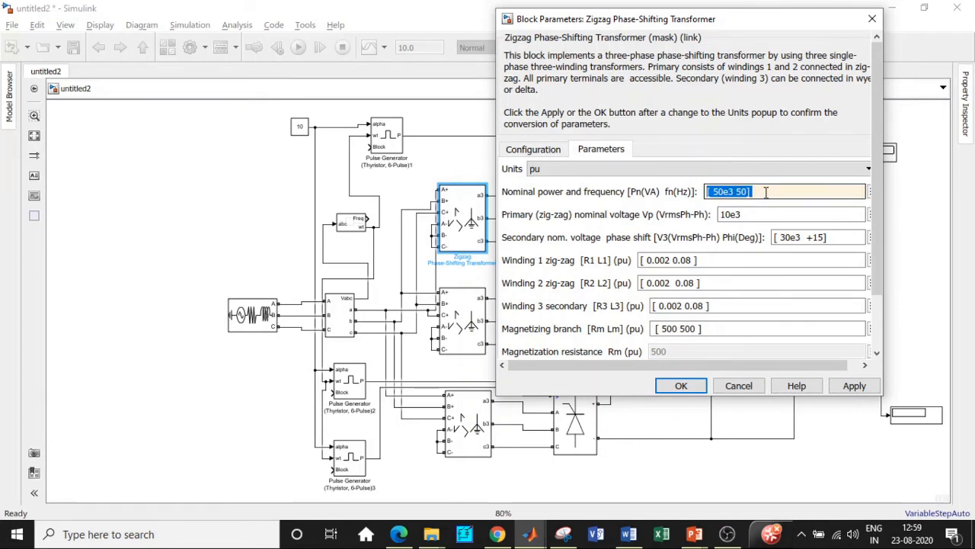
click(681, 385)
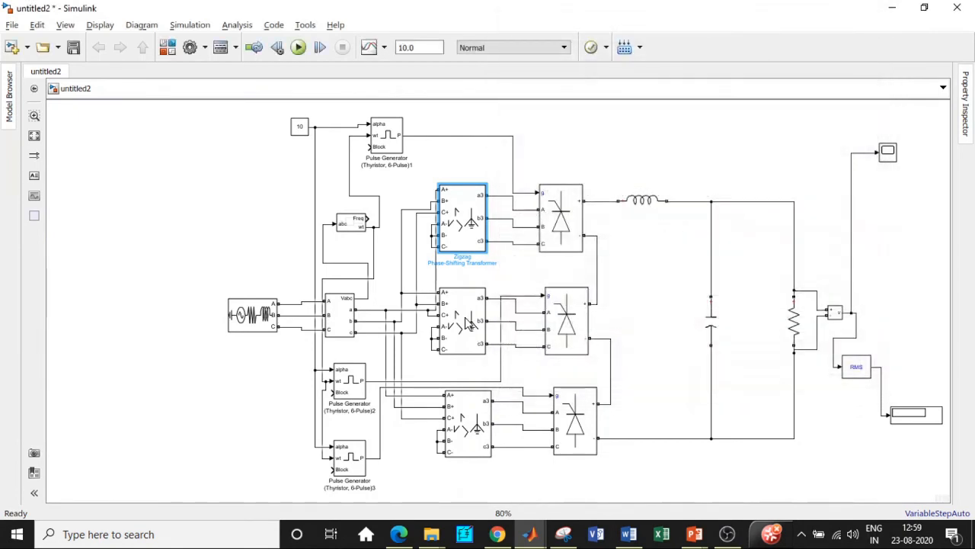
Set the middle zigzag transformer's nominal power and frequency to [50e3 50]
click(464, 321)
double_click(465, 322)
click(601, 242)
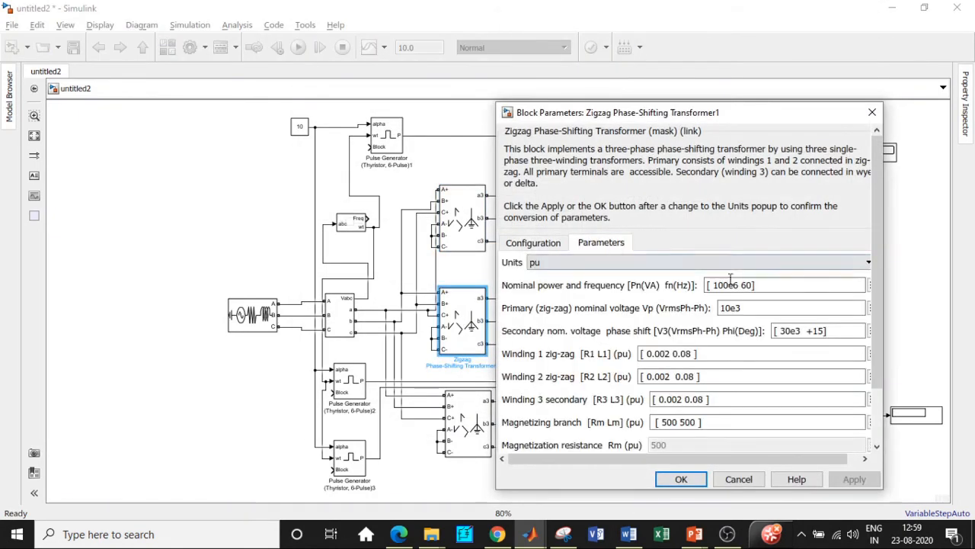
drag(708, 285, 761, 285)
text([ 50e3 50])
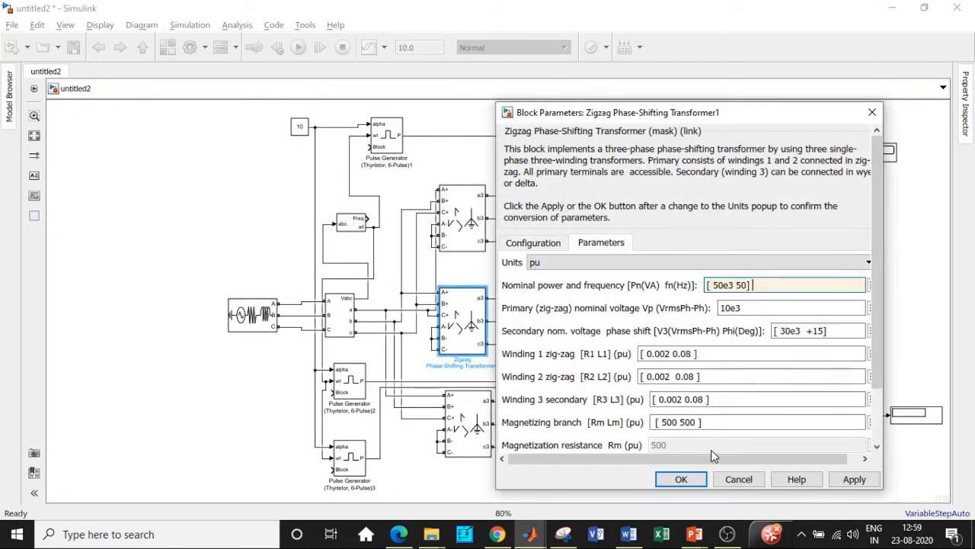
click(681, 478)
Set the lowermost zigzag transformer's nominal power and frequency to [50e3 50]
double_click(467, 417)
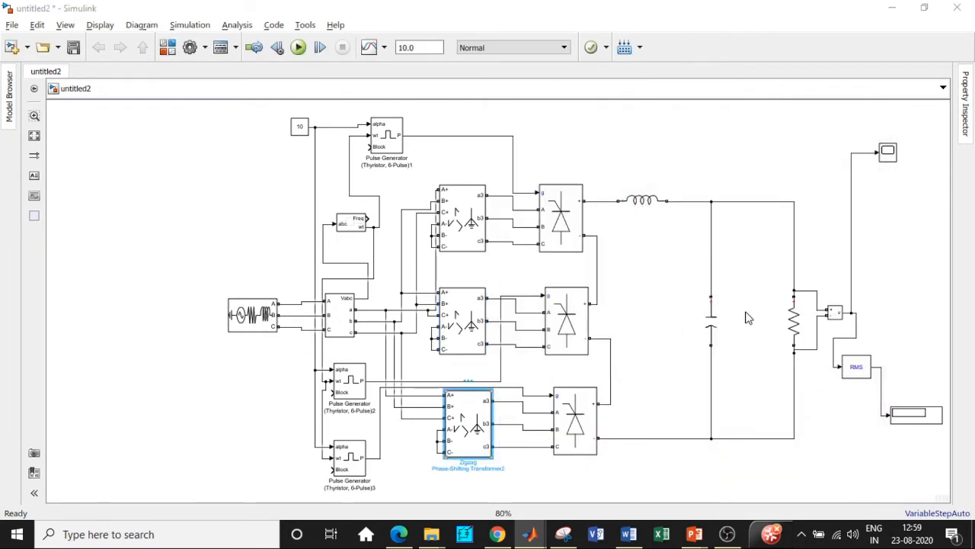
click(610, 244)
drag(767, 285, 710, 285)
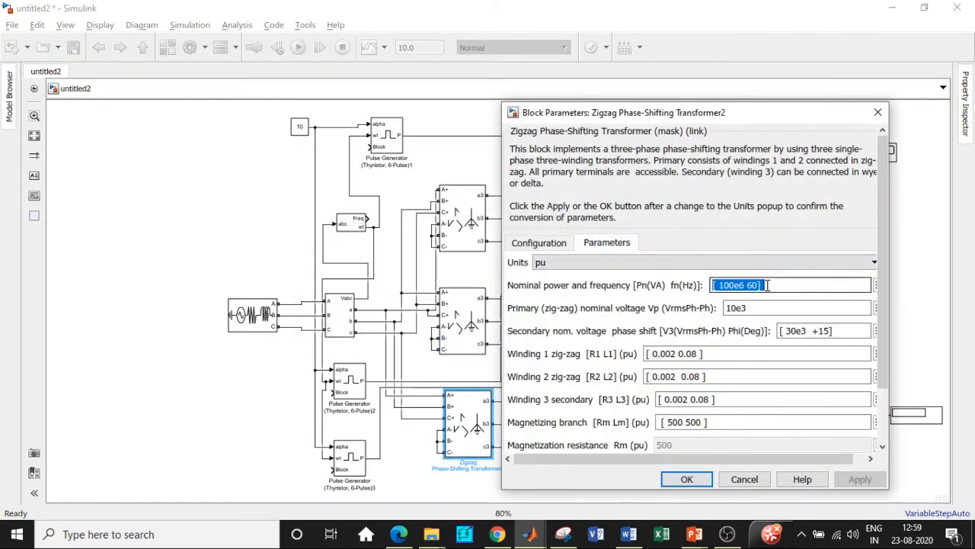
text([ 50e3 50])
click(687, 478)
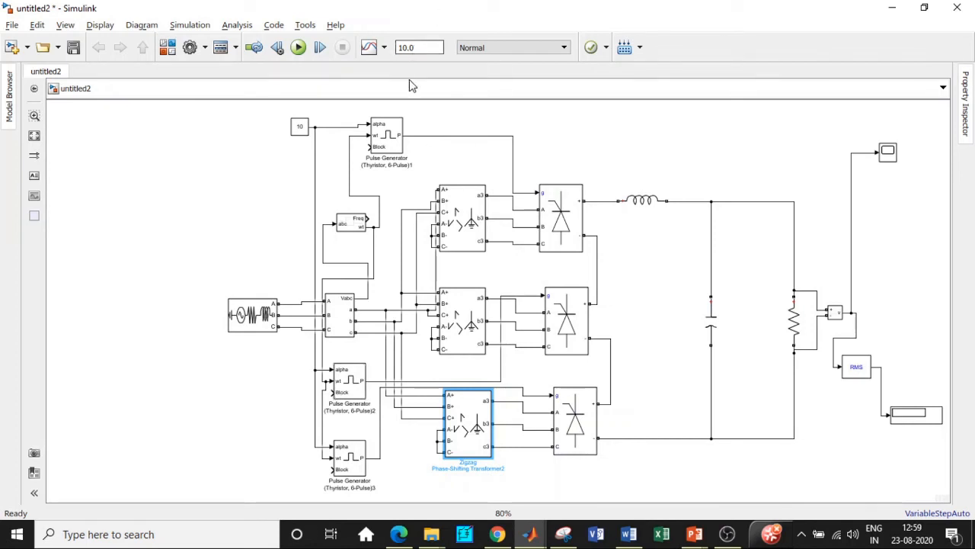
Set the simulation stop time to 0.5 and try running the model, dismissing the diagnostics
click(421, 49)
text(0)
click(298, 47)
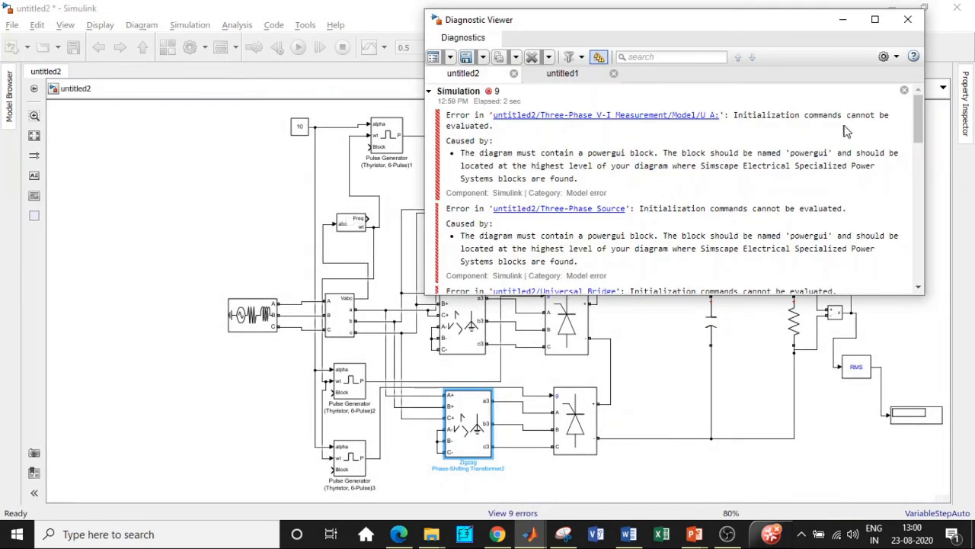
click(907, 19)
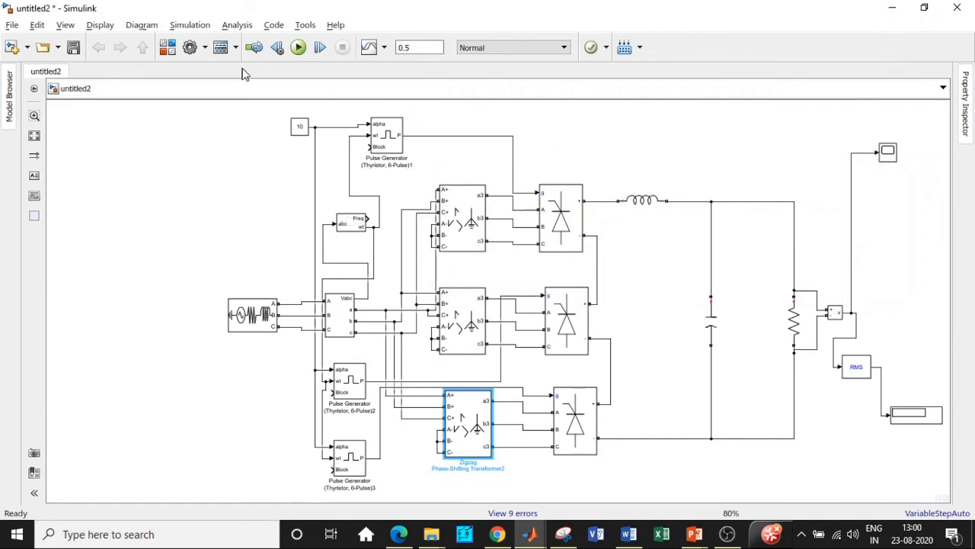
Add a powergui block from the library and place it in the empty area beside the firing-angle constant block
click(168, 47)
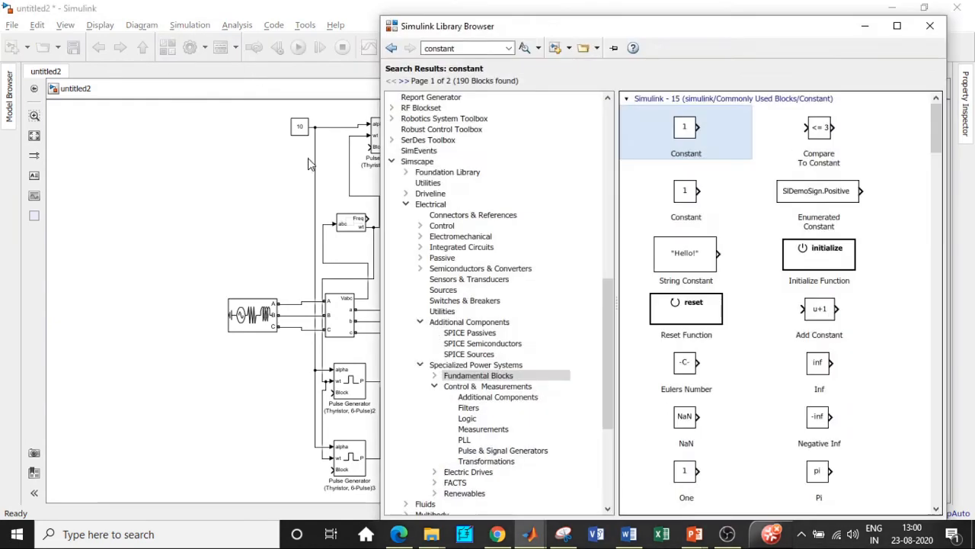
double_click(478, 49)
text(Po)
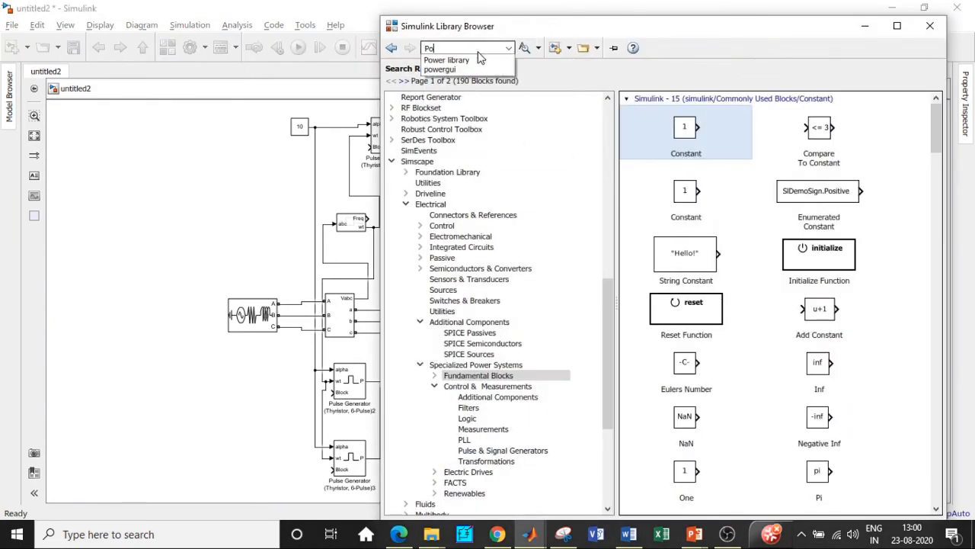
text(wer)
click(450, 69)
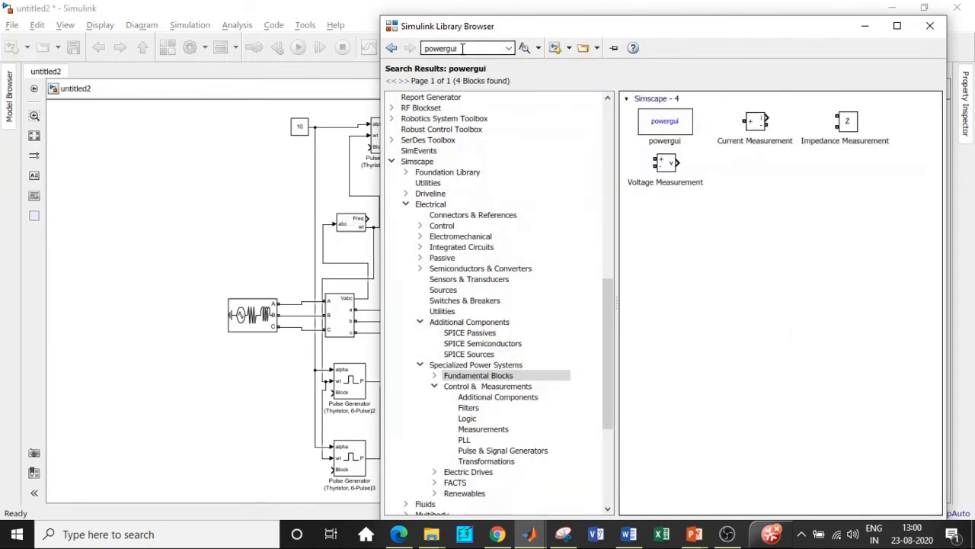
click(655, 124)
right_click(649, 116)
click(850, 54)
click(865, 26)
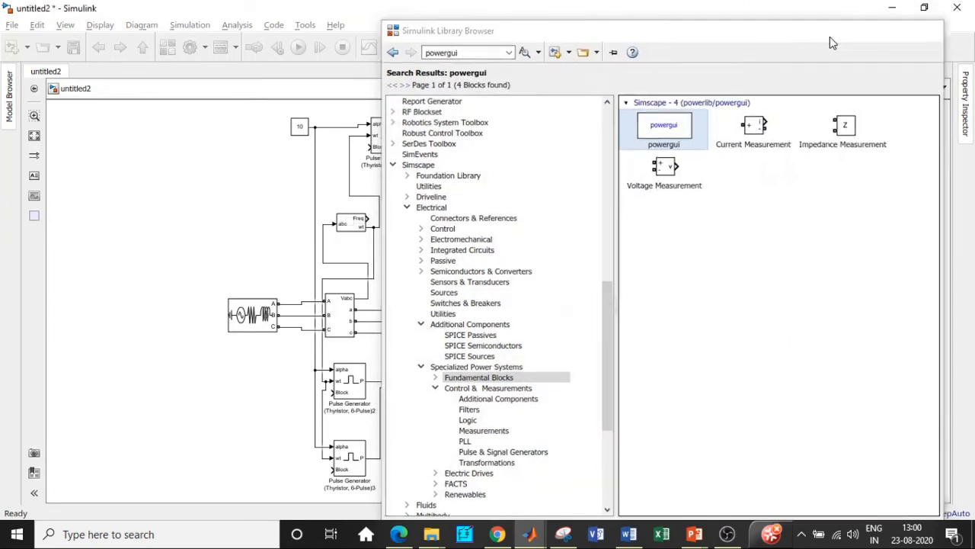
drag(489, 305, 196, 139)
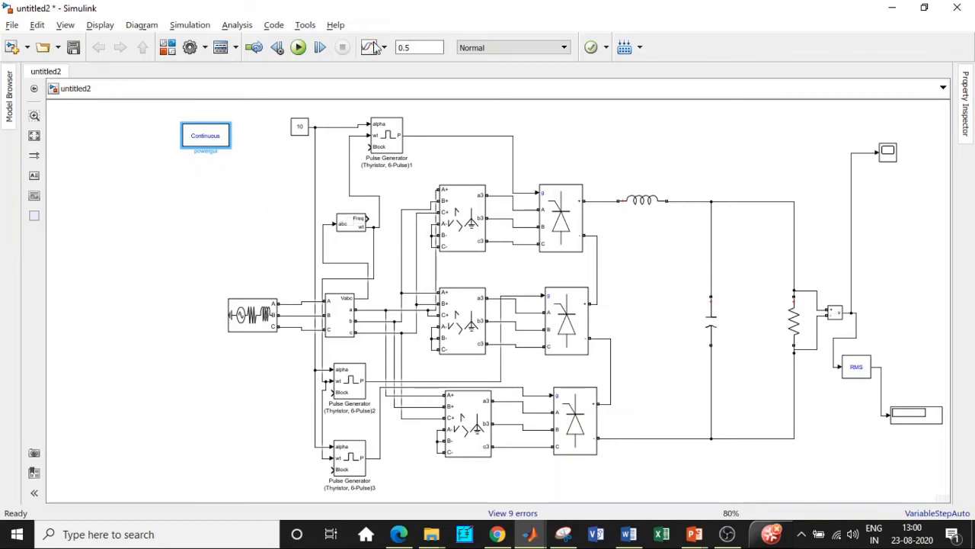
Run the simulation and open the load-voltage Scope at full size
click(298, 47)
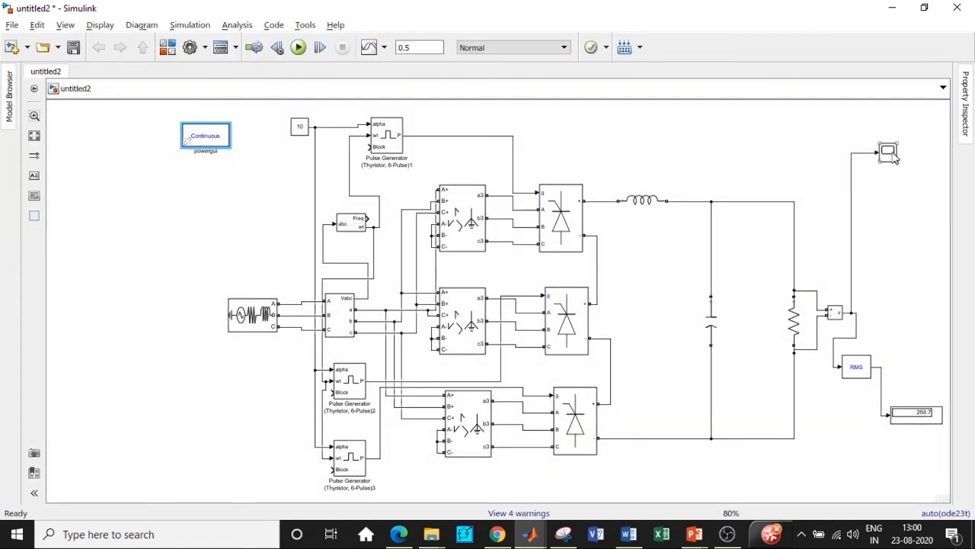
click(888, 151)
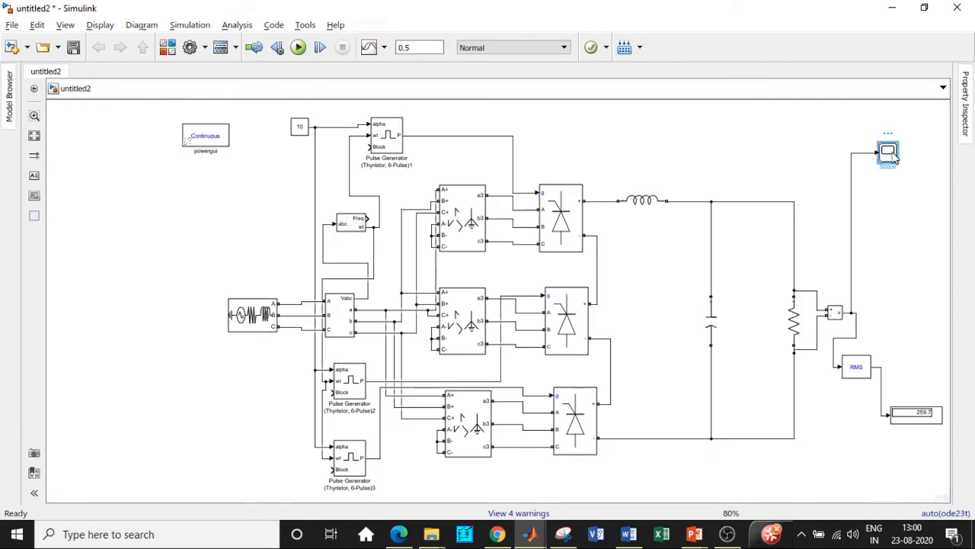
double_click(889, 152)
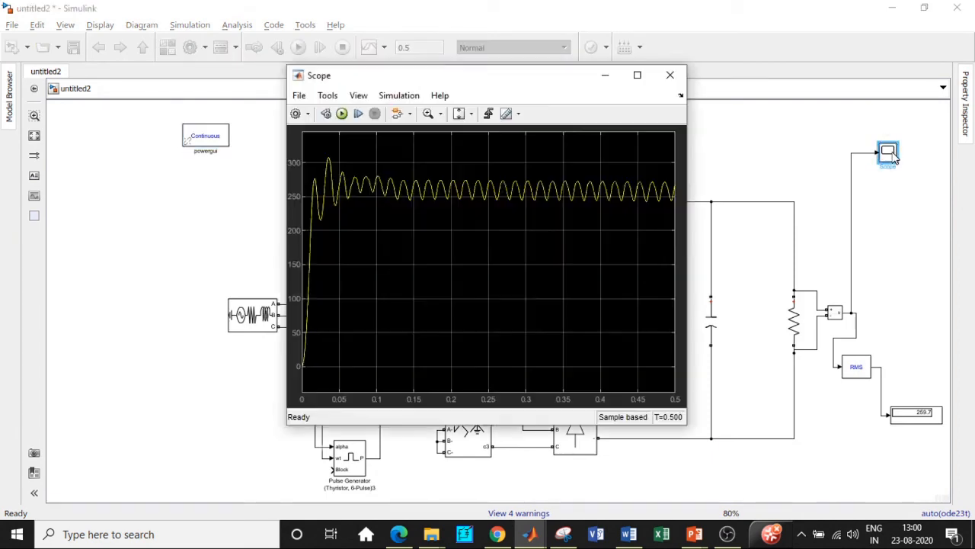
click(637, 75)
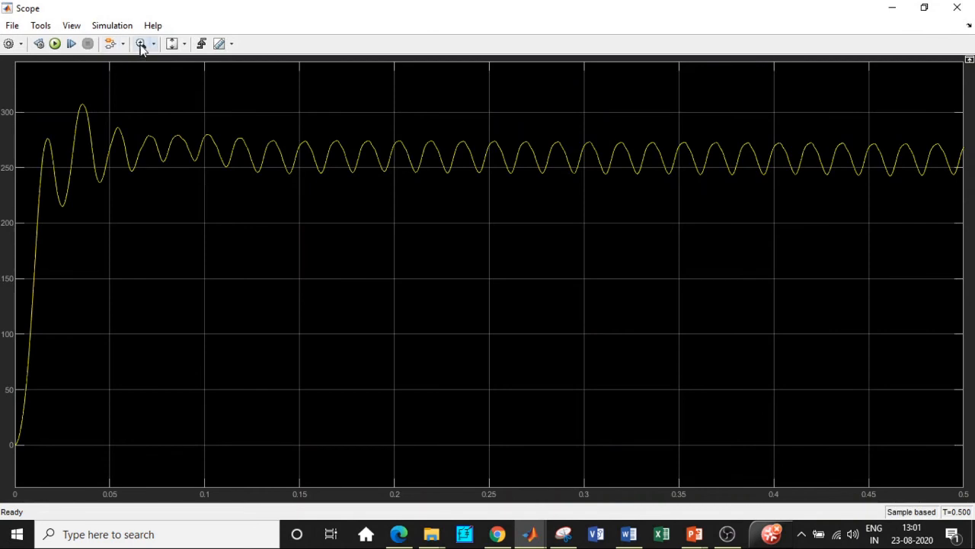
Examine the load-voltage ripple between about 0.14 and 0.25 s, restore the full view and close the Scope
click(141, 44)
drag(284, 109, 501, 214)
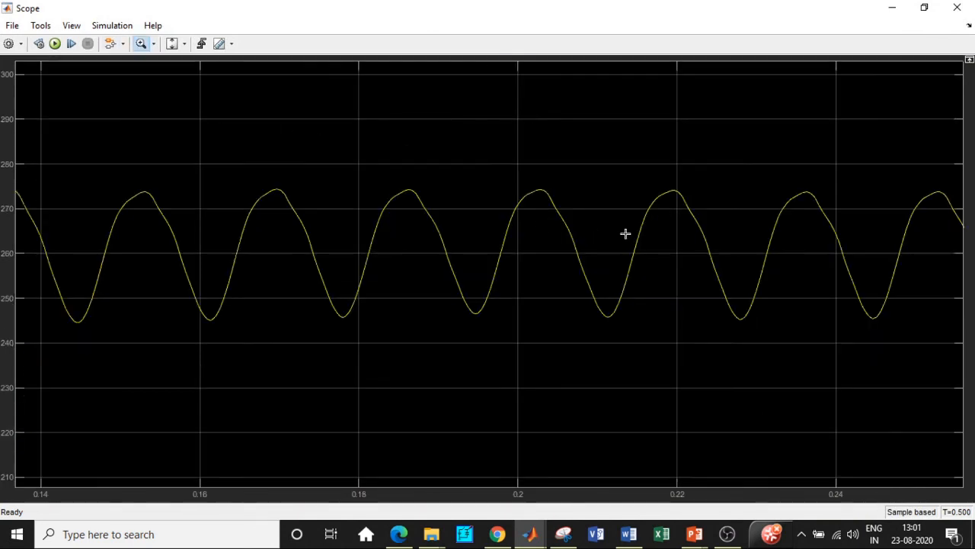
drag(119, 150, 789, 373)
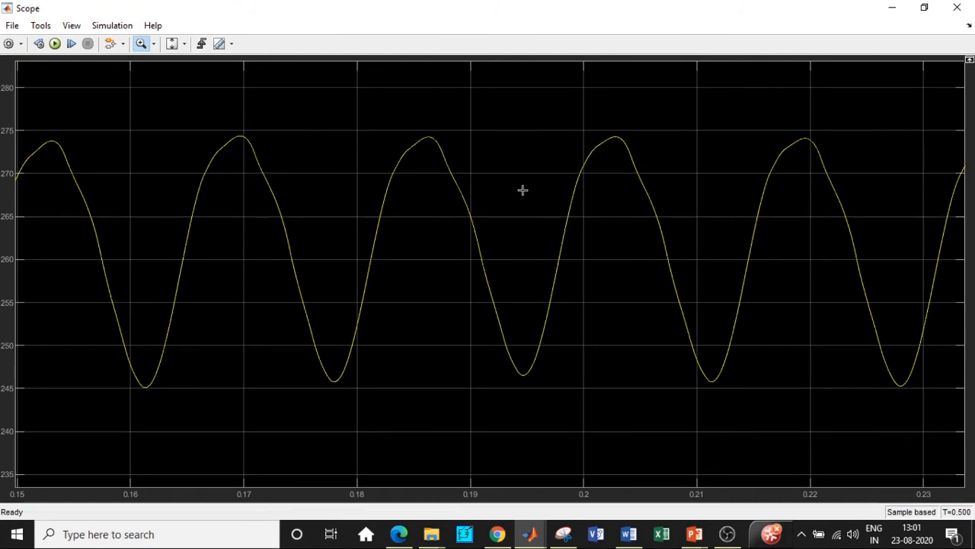
scroll(741, 219, down, 5)
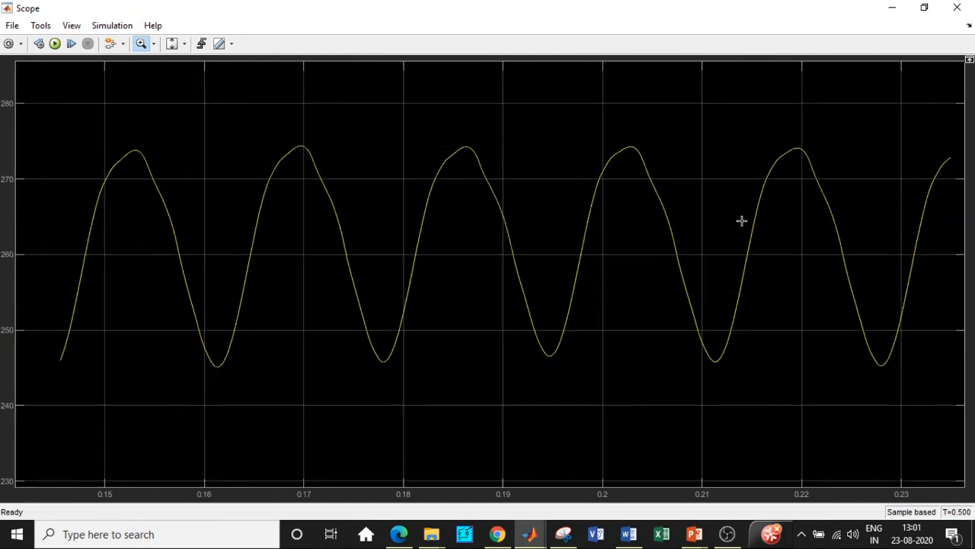
right_click(465, 142)
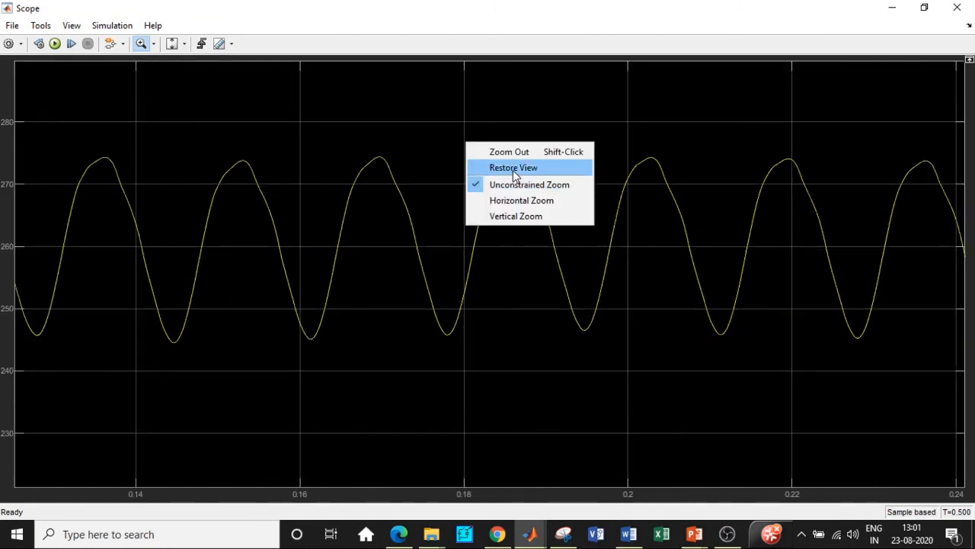
click(514, 169)
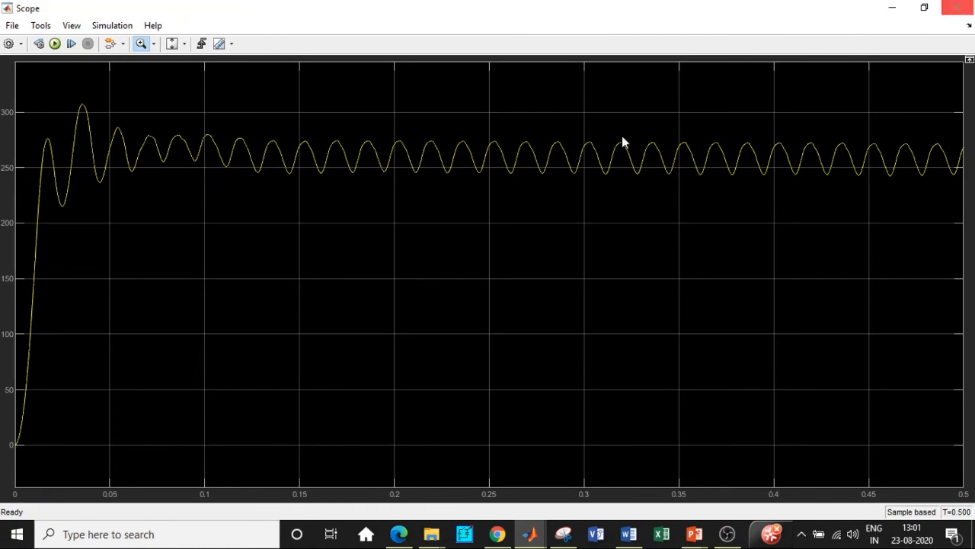
click(957, 8)
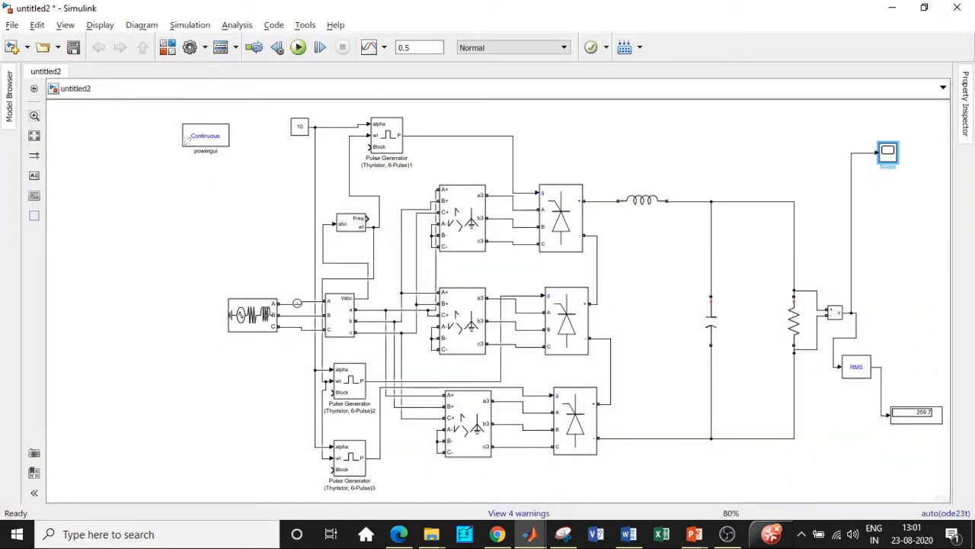
Remove the phase A line between the Three-Phase Source and the V-I measurement, and add a Current Measurement block from the library
click(298, 304)
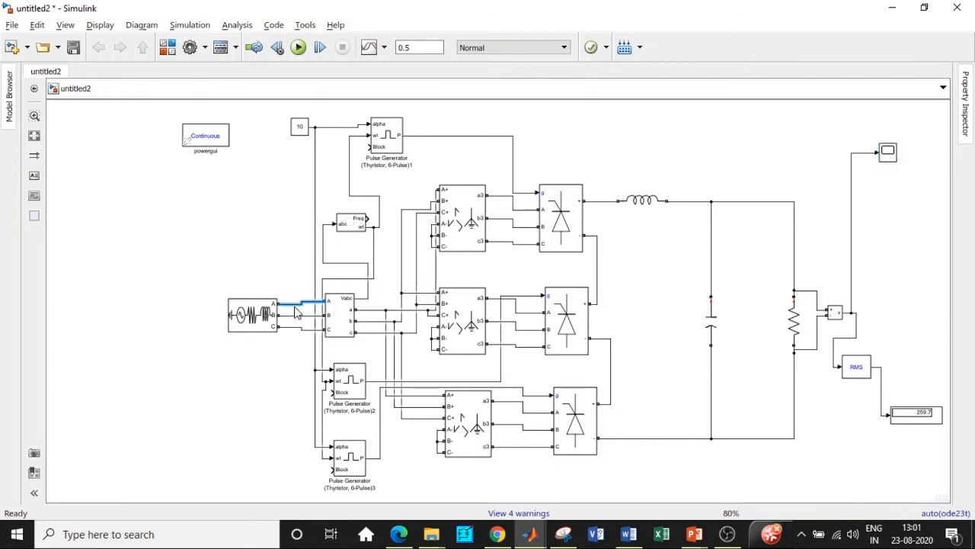
click(557, 335)
click(167, 47)
double_click(467, 47)
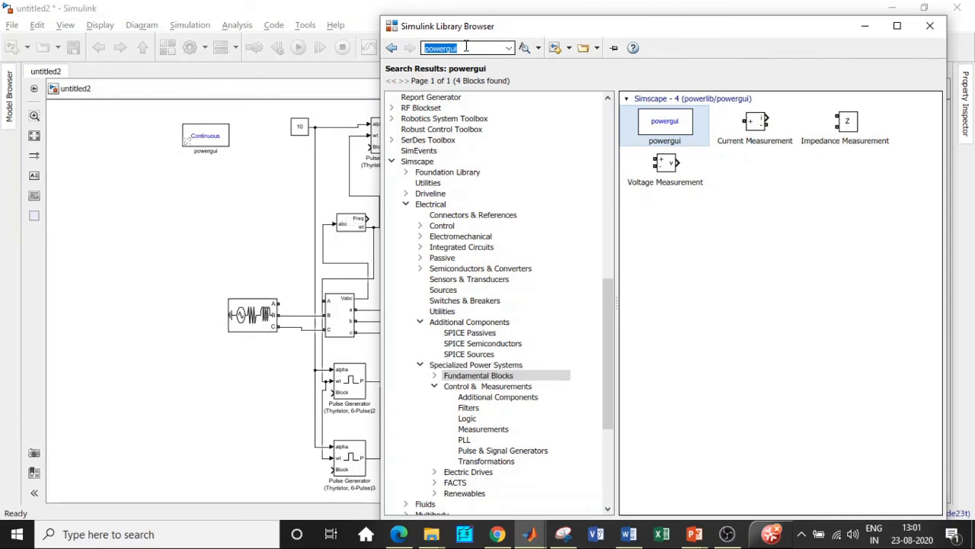
text(cu)
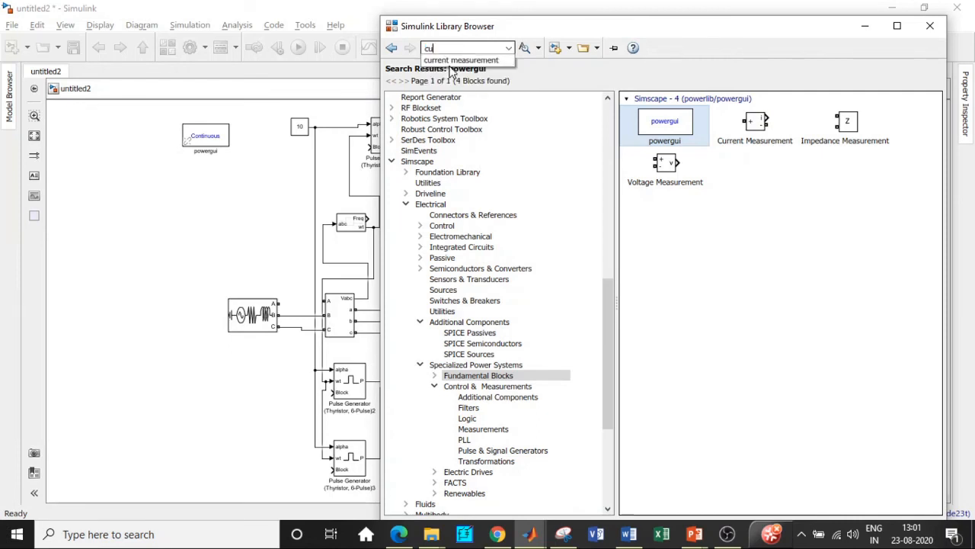
click(457, 60)
key(Return)
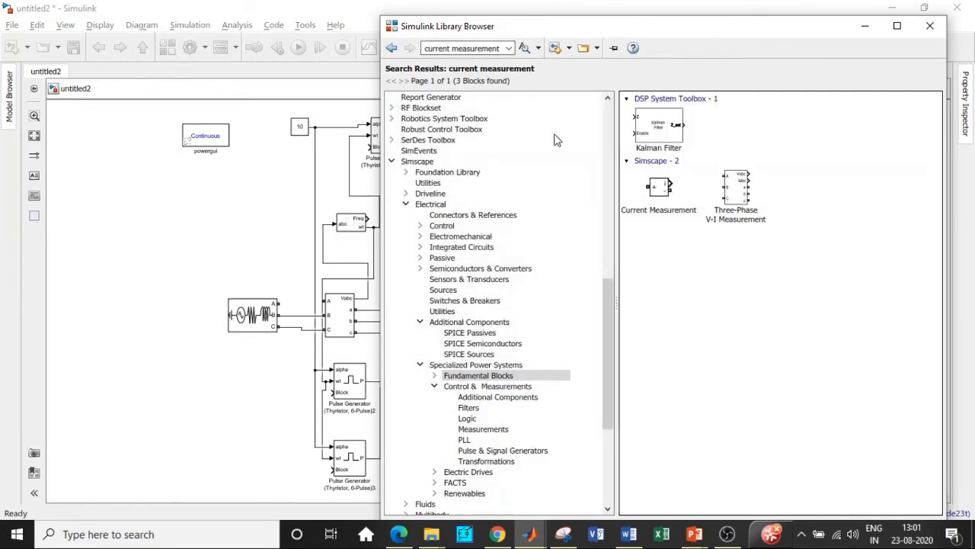
click(659, 197)
right_click(658, 197)
click(676, 201)
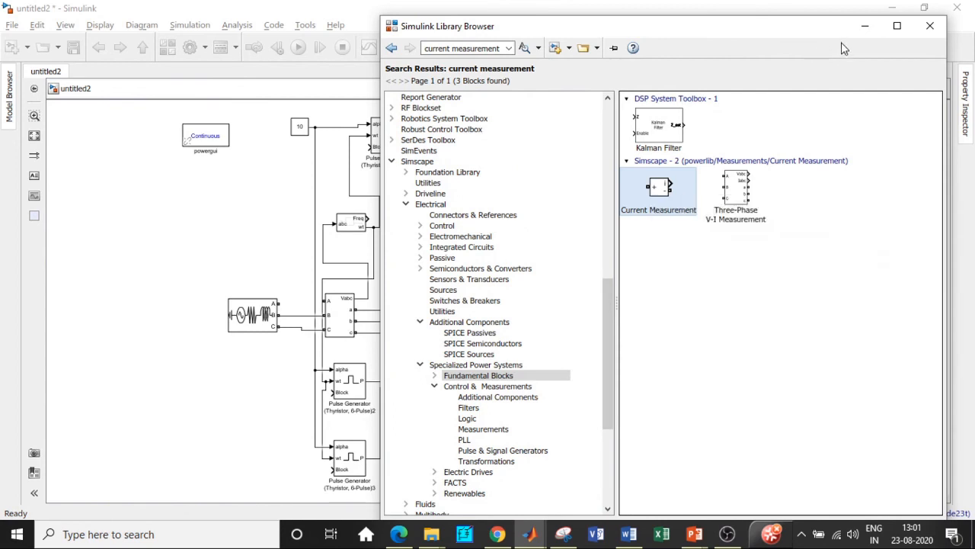
click(865, 26)
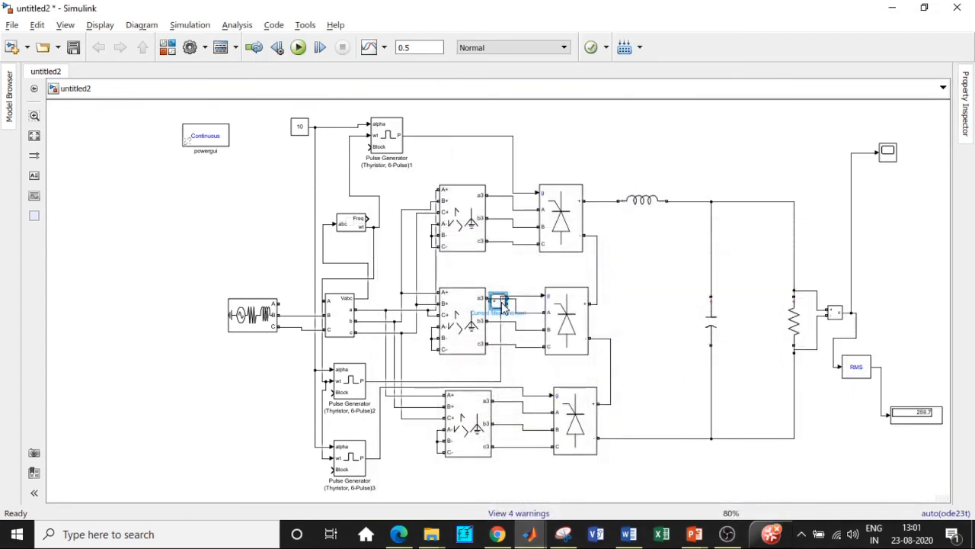
Place the Current Measurement above the source, wire it in series with phase A, and connect its output to the Scope's second input
drag(501, 305, 345, 289)
key(ctrl+z)
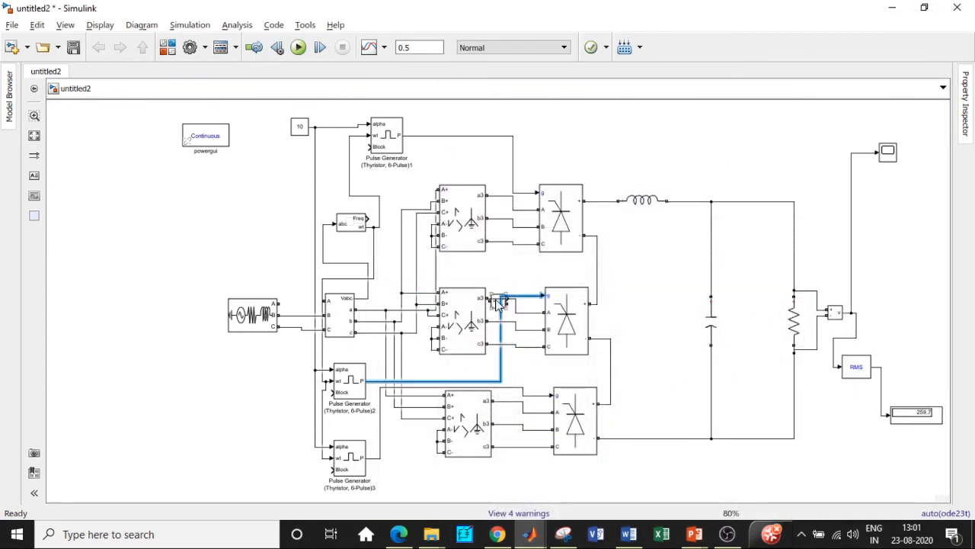
click(497, 300)
click(499, 305)
mouse_move(497, 303)
mouse_down()
mouse_move(432, 303)
mouse_move(266, 261)
mouse_up()
mouse_move(283, 299)
mouse_down()
mouse_move(264, 258)
mouse_move(327, 297)
mouse_up()
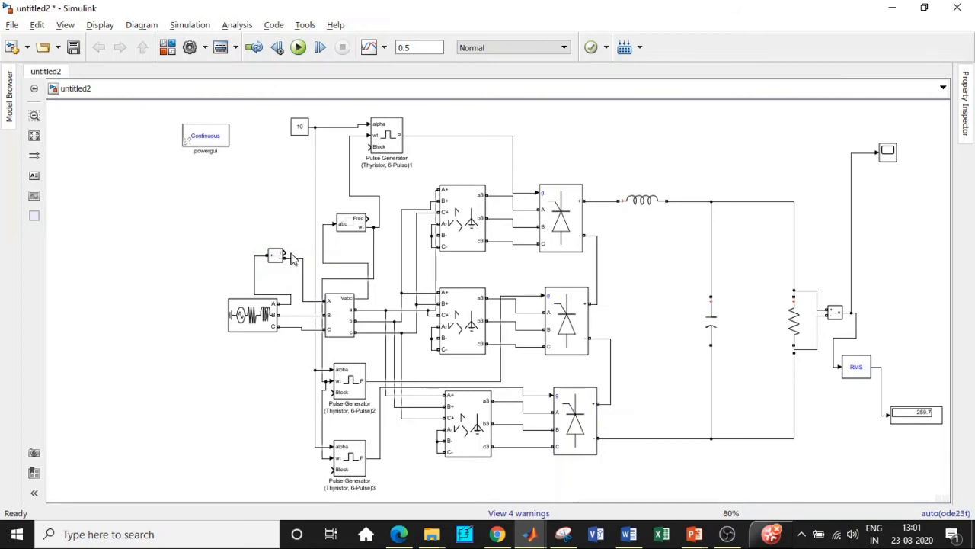
drag(291, 255, 882, 155)
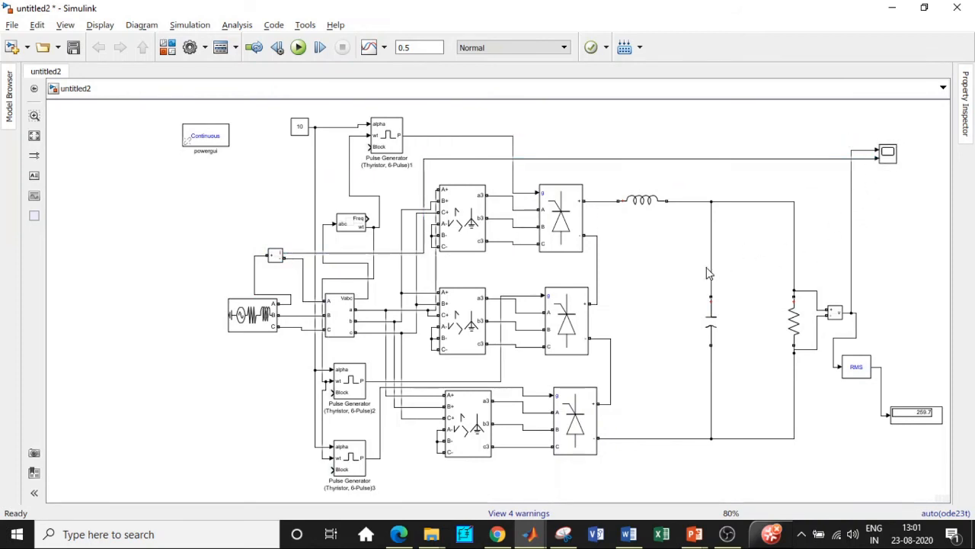
Copy the Voltage Measurement below the source, wire it across phases A and B, and connect its output to the Scope's third input
click(834, 313)
key(ctrl+v)
drag(847, 322, 277, 327)
drag(281, 384, 295, 316)
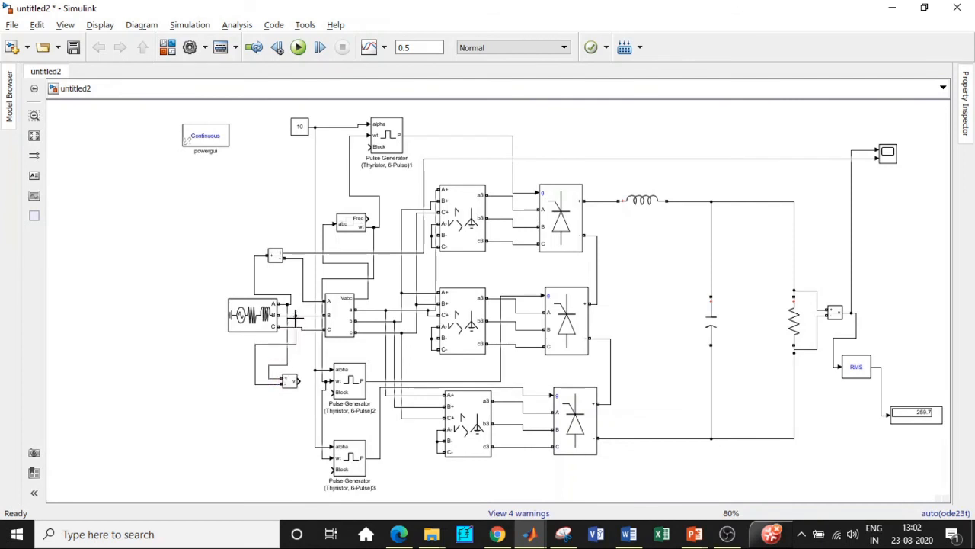
drag(299, 381, 878, 164)
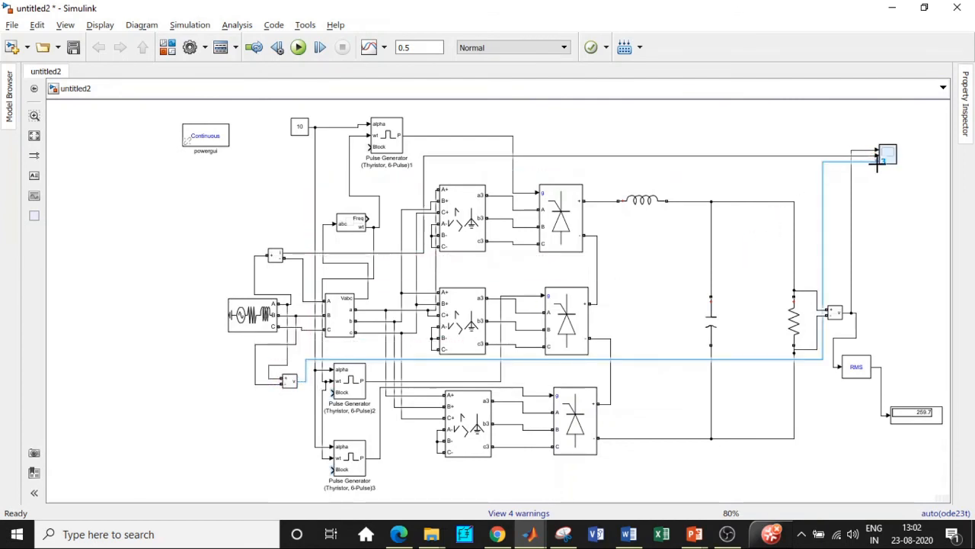
Rerun the simulation and arrange the Scope as three stacked displays in one column
click(298, 47)
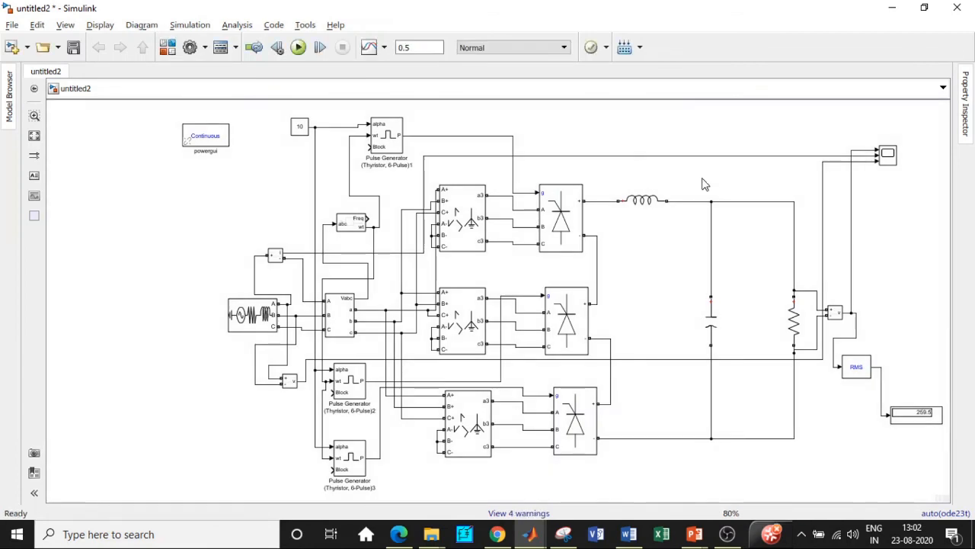
double_click(886, 162)
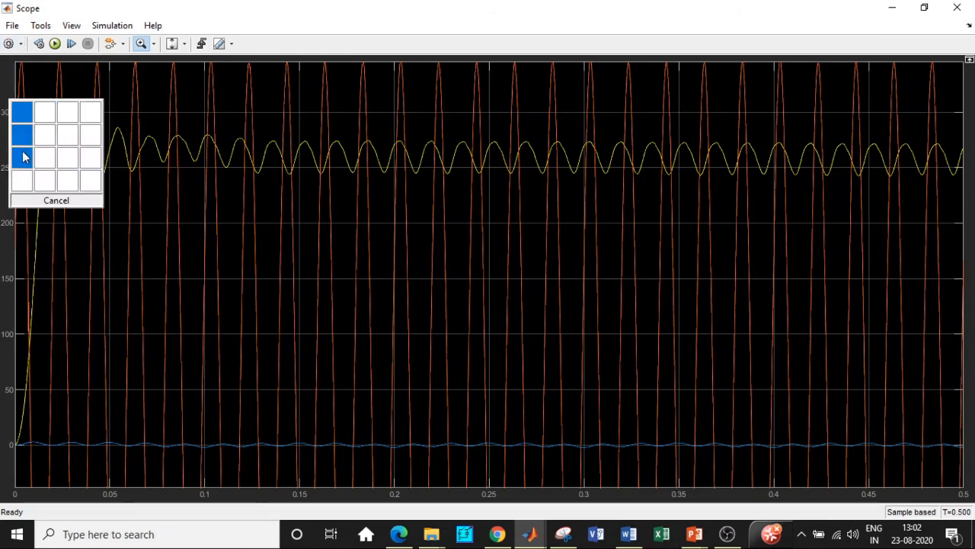
click(26, 157)
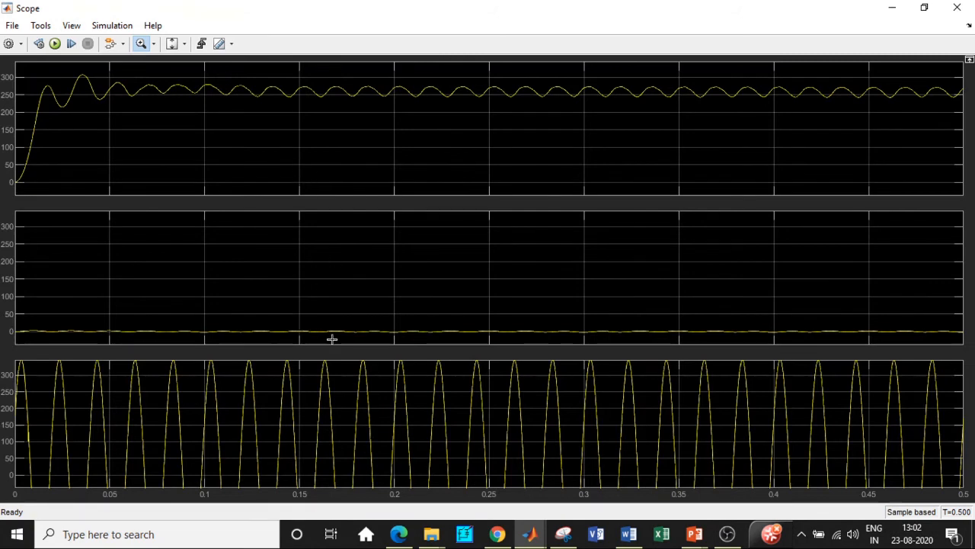
drag(333, 340, 310, 313)
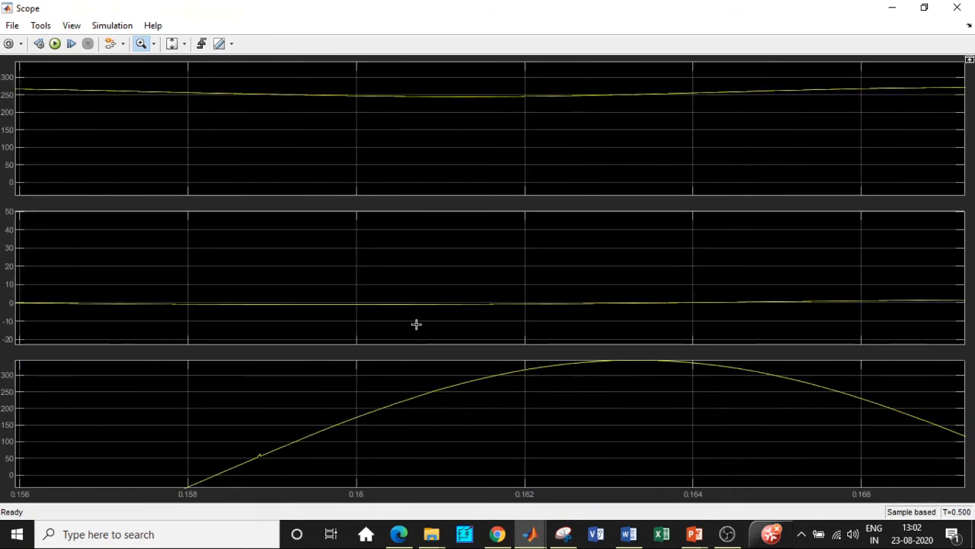
Examine the load voltage, source current and source voltage waveforms around 0.16 s in the Scope, from close detail to several cycles
drag(416, 323, 300, 279)
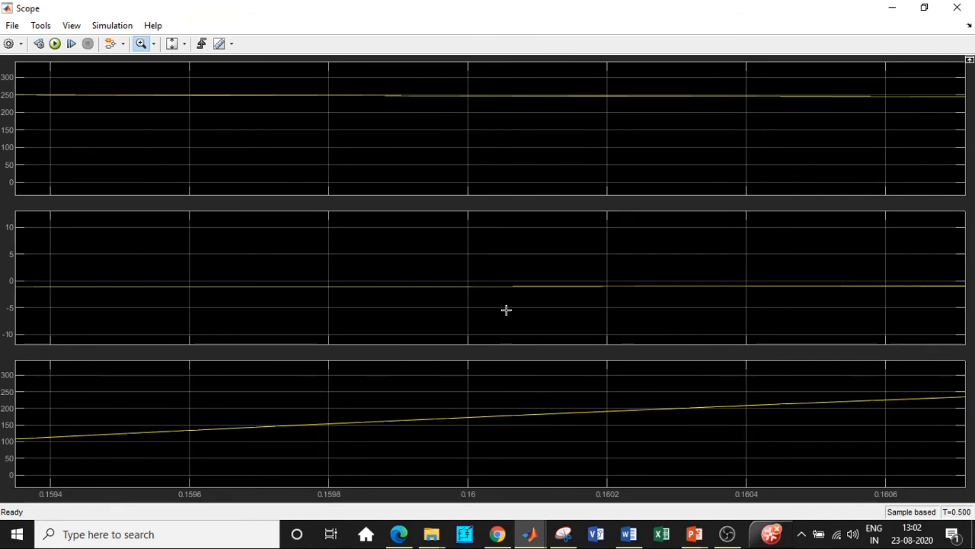
scroll(524, 296, down, 8)
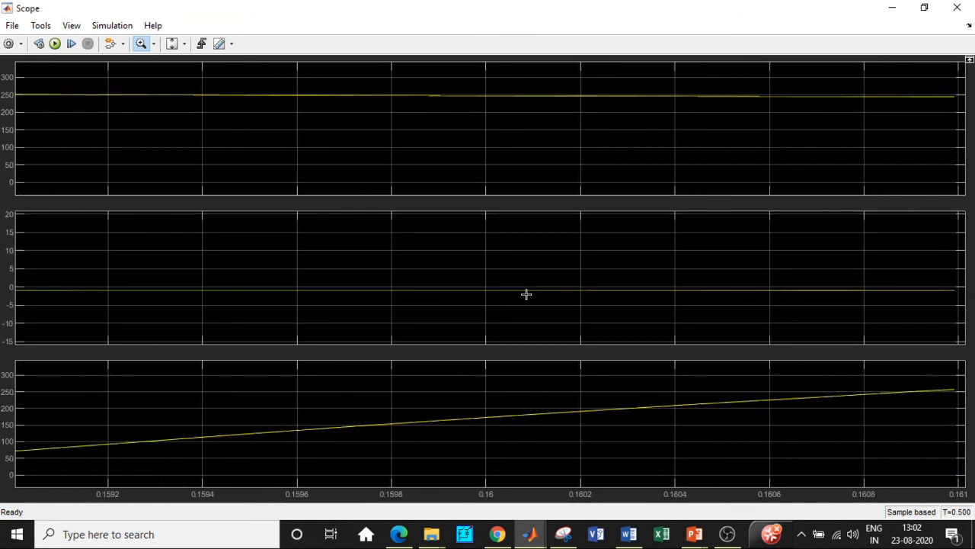
scroll(526, 294, down, 3)
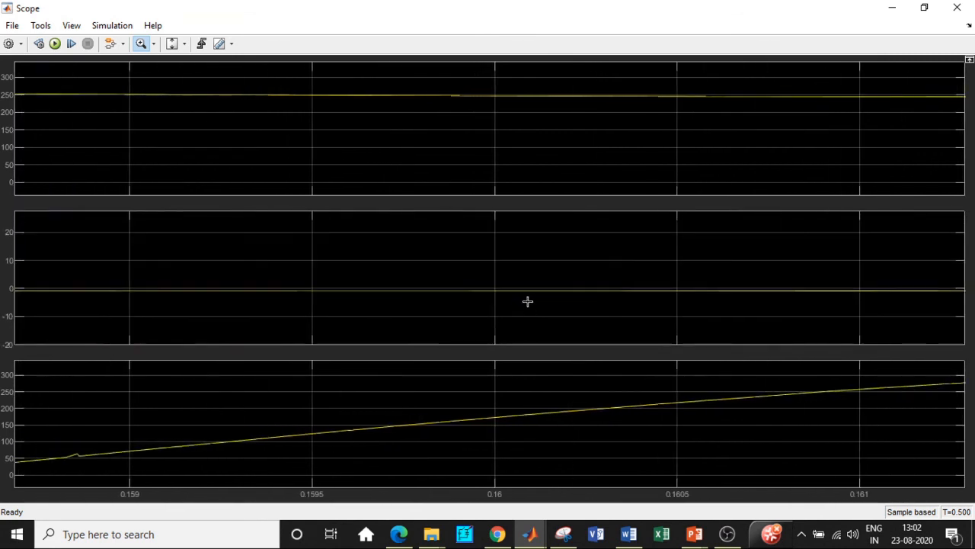
scroll(528, 301, down, 4)
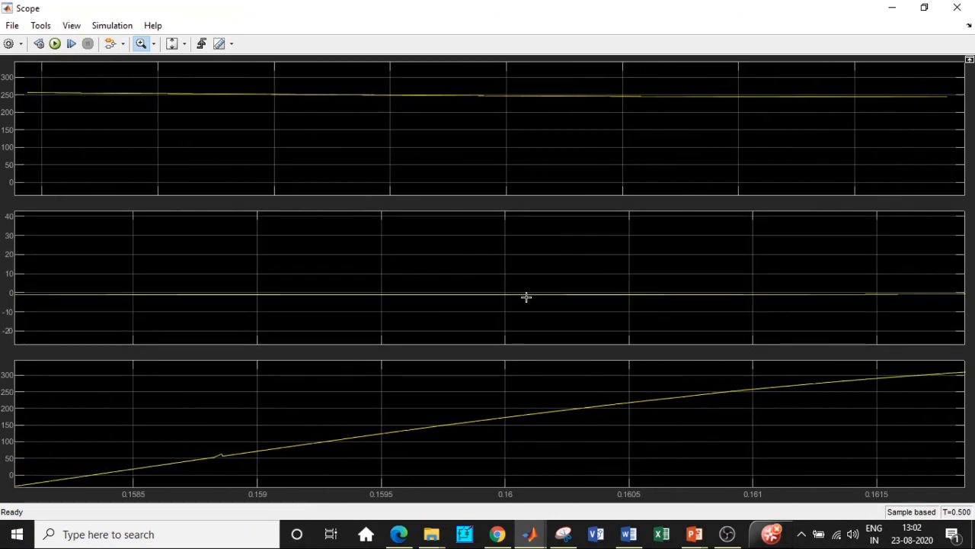
scroll(526, 297, down, 6)
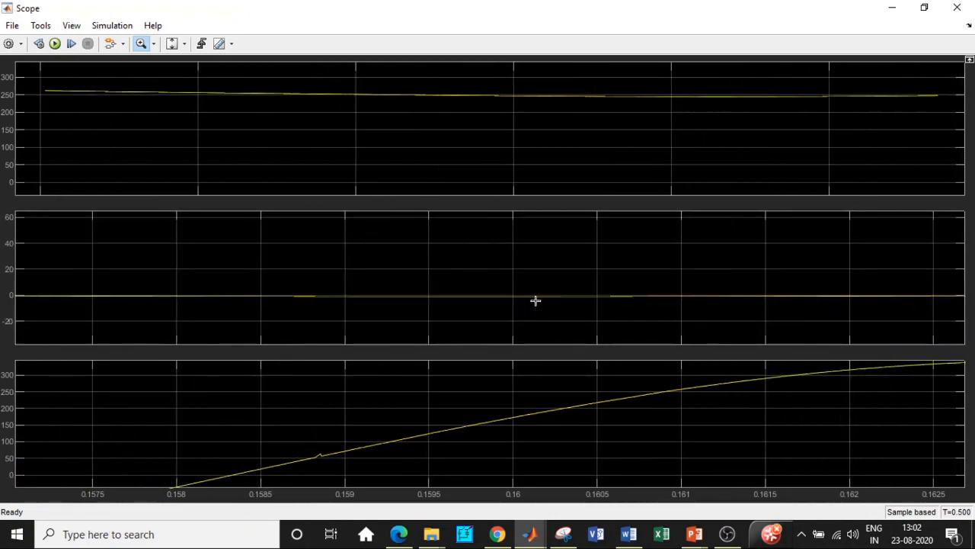
scroll(536, 301, down, 5)
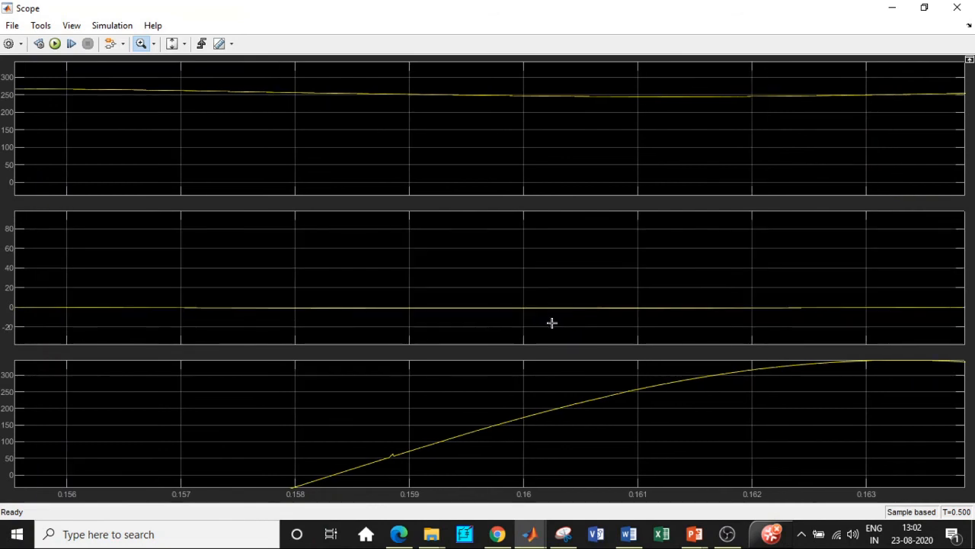
scroll(552, 322, down, 4)
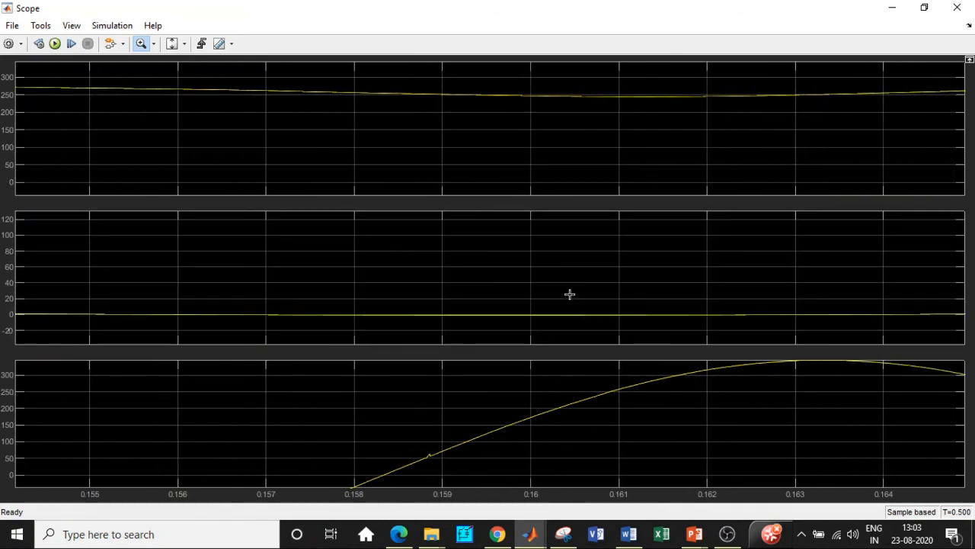
scroll(570, 294, down, 5)
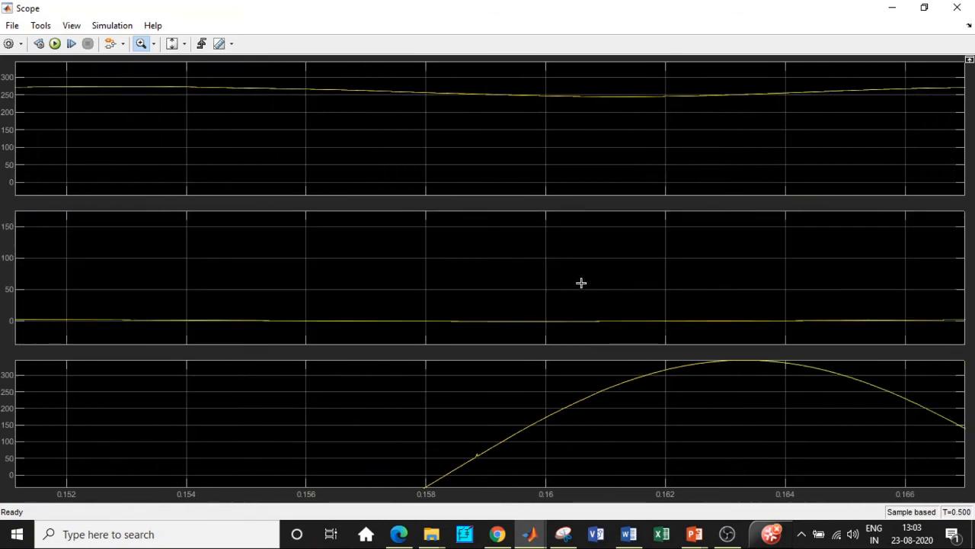
scroll(563, 190, down, 3)
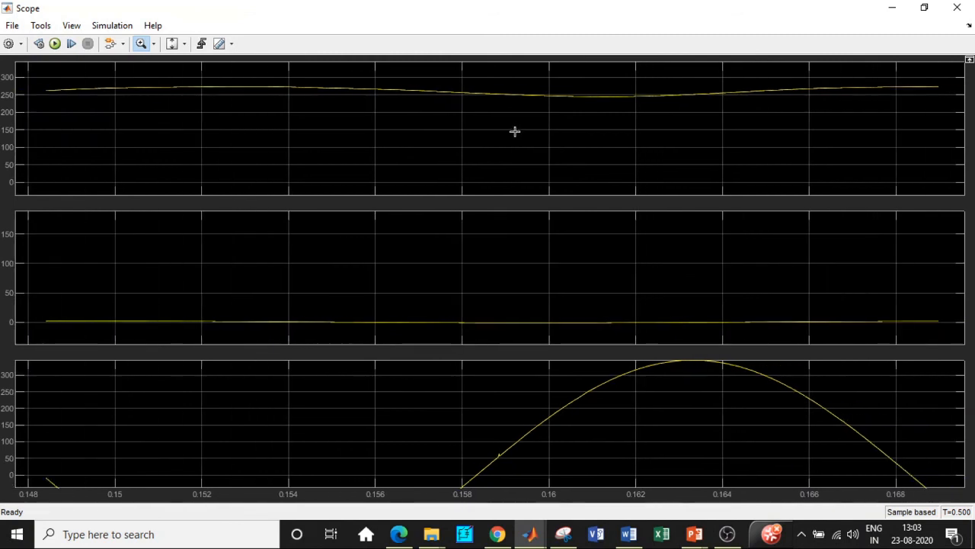
scroll(514, 131, down, 4)
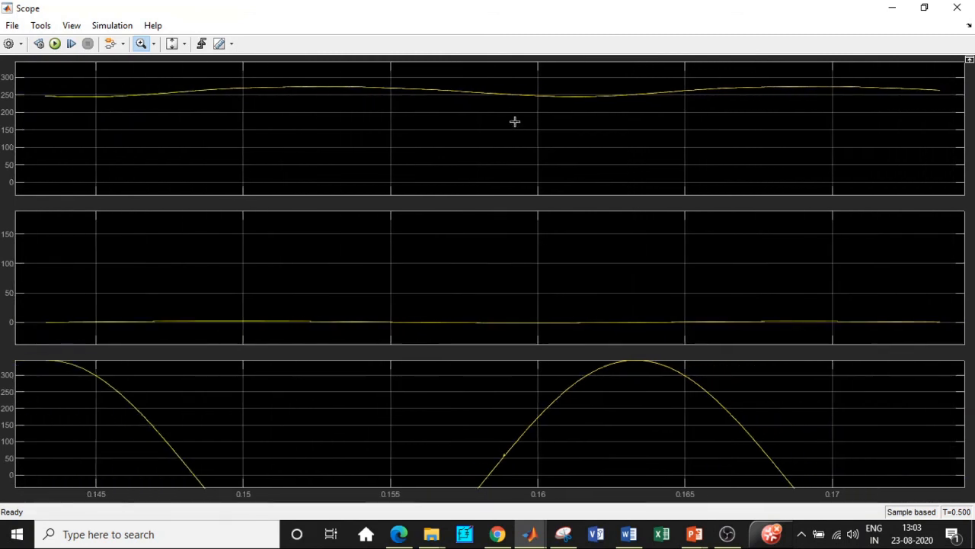
scroll(517, 124, down, 2)
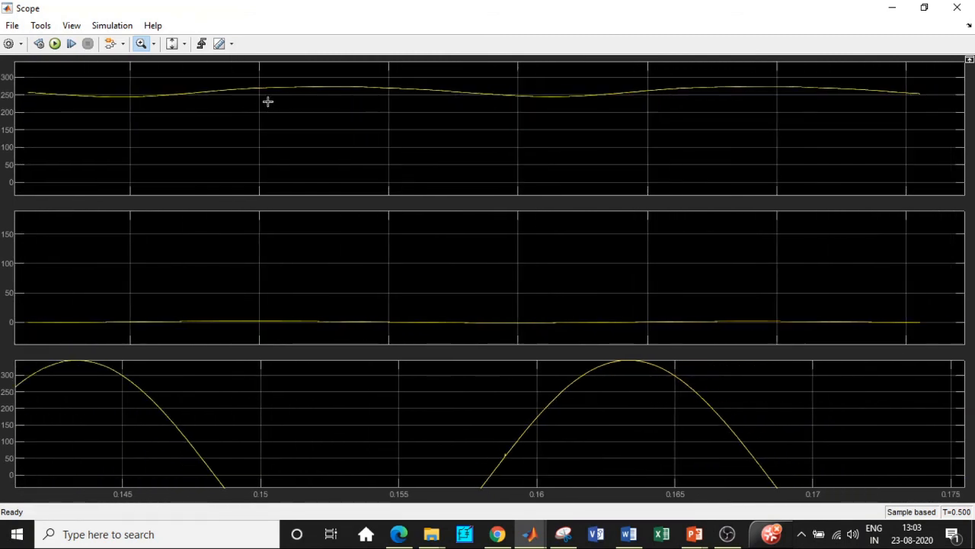
scroll(251, 105, down, 4)
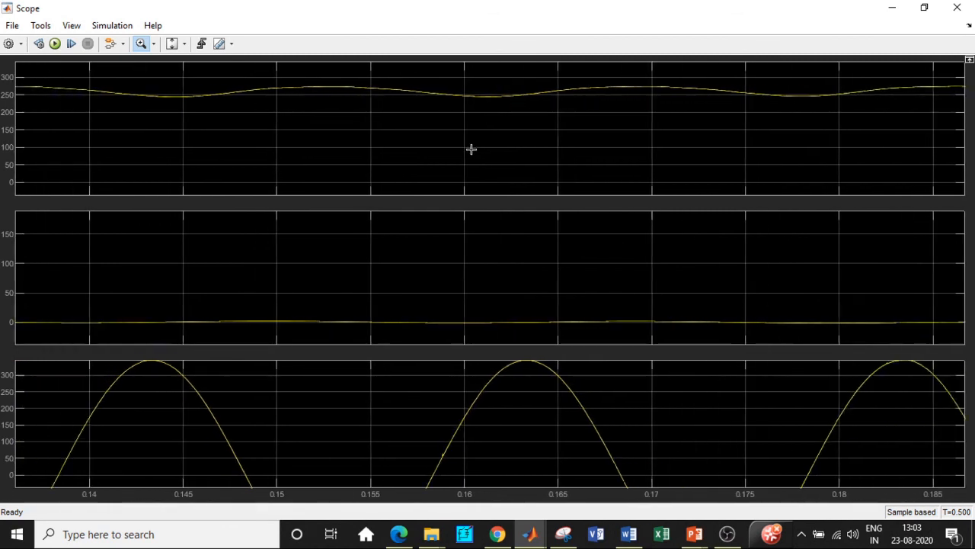
scroll(481, 122, down, 4)
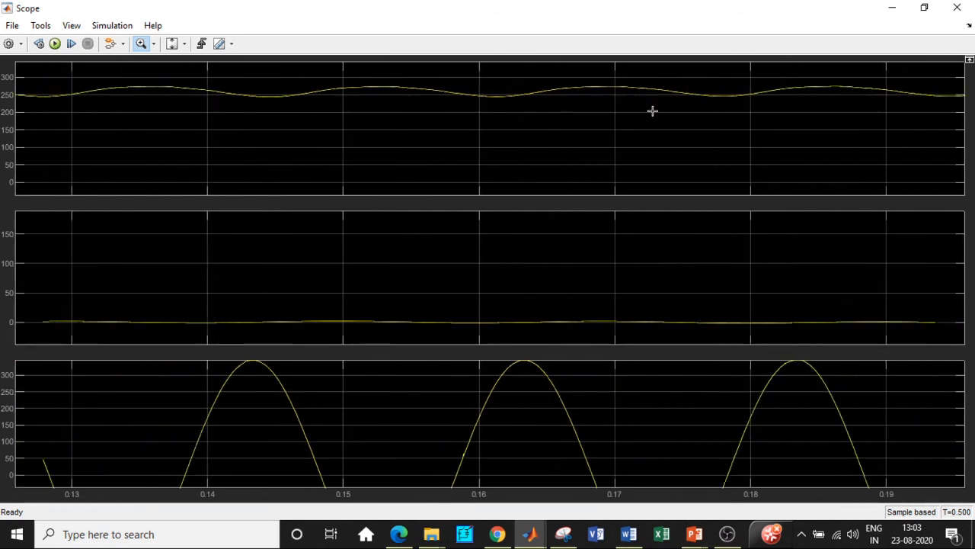
scroll(549, 98, down, 3)
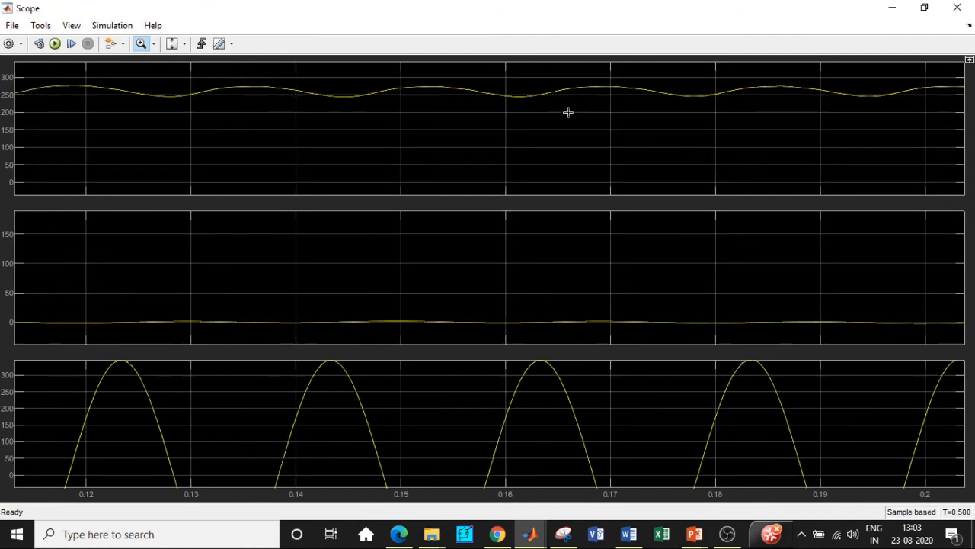
Restore the Scope's full 0 to 0.5 s time range to view the complete waveforms, and close the Scope
right_click(557, 103)
click(583, 130)
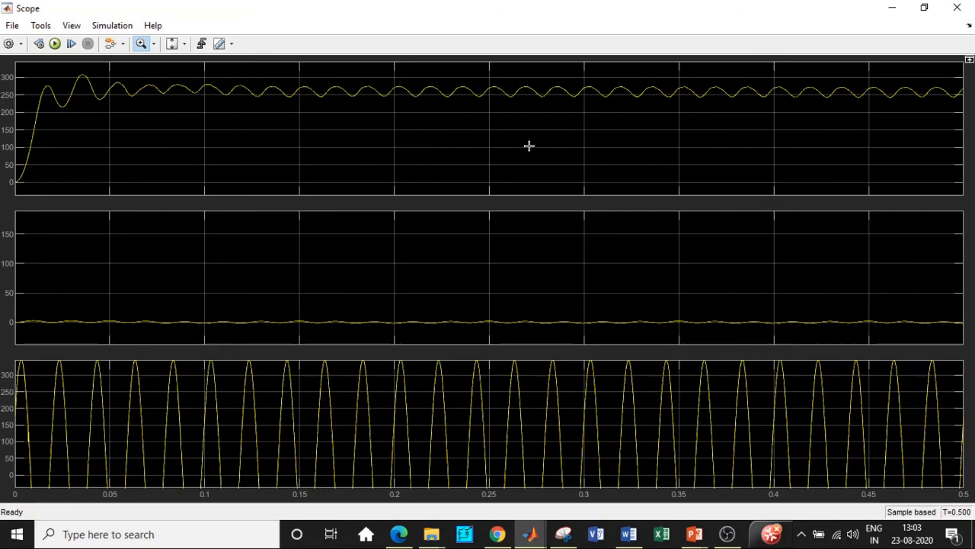
click(957, 7)
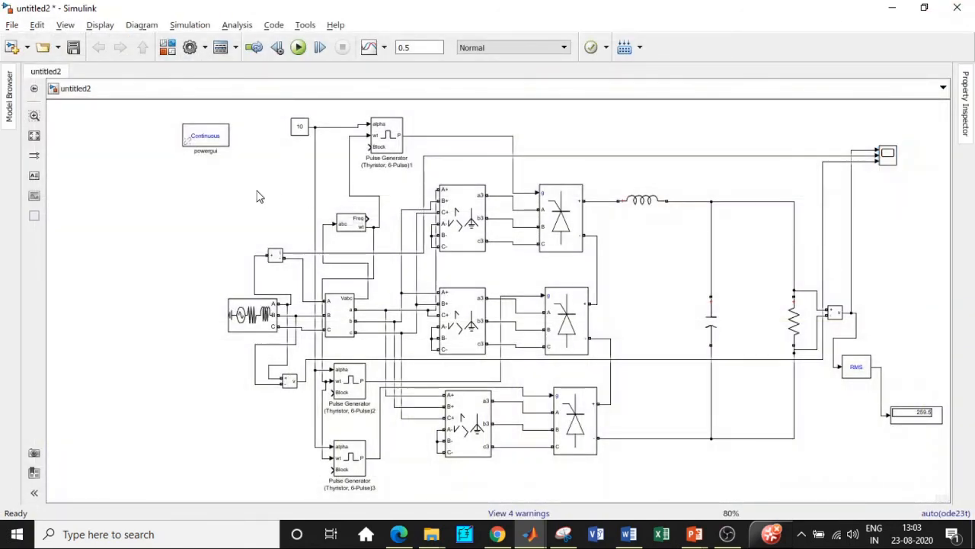